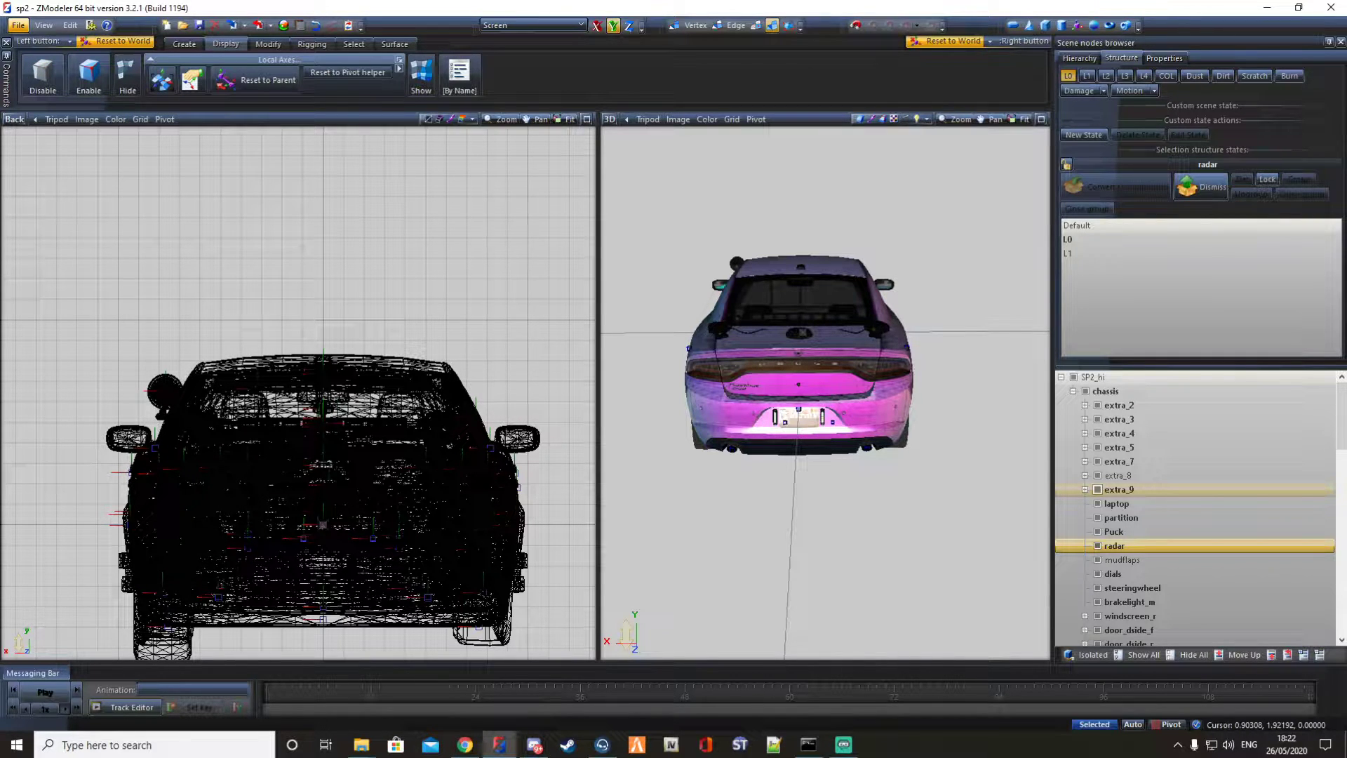
Merge the antenna pack model file into the open car scene.
{"action": "left_click", "coordinate": [19, 25]}
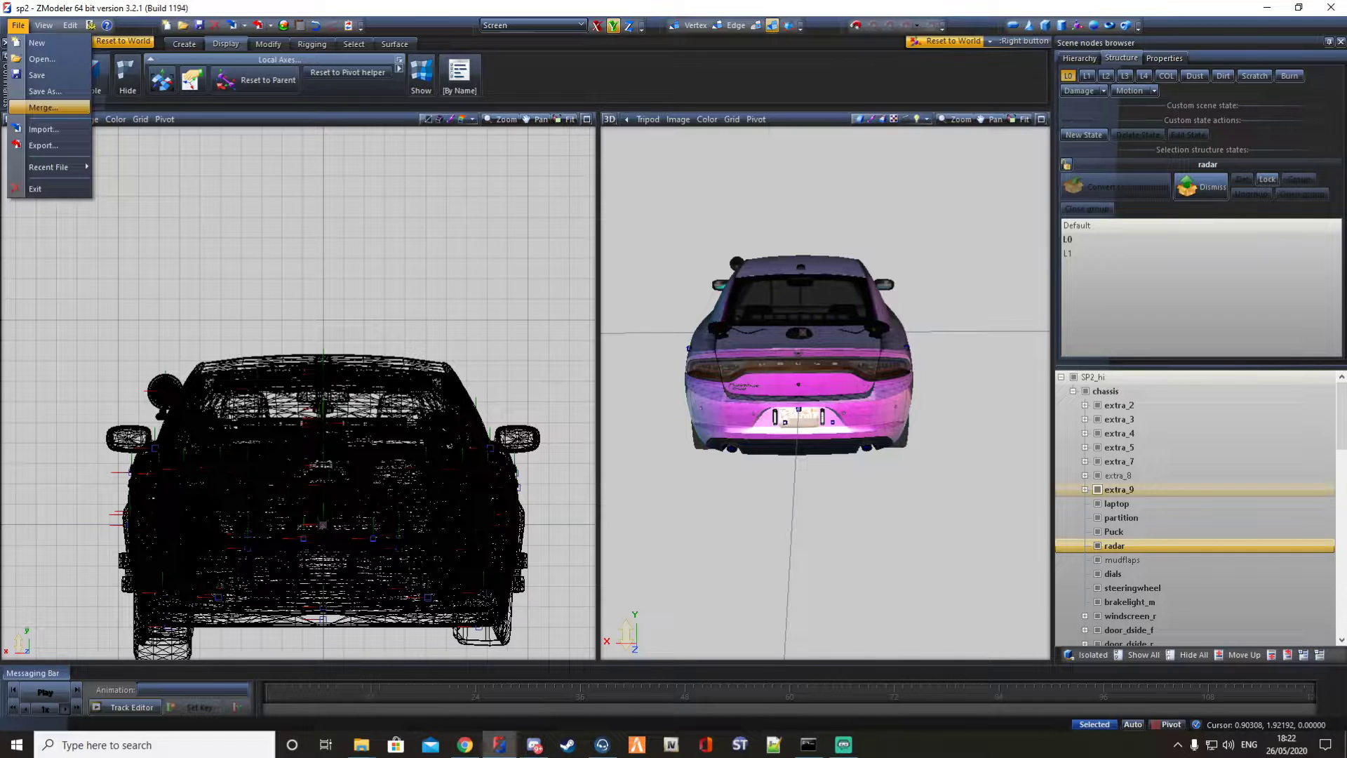
{"action": "left_click", "coordinate": [44, 107]}
{"action": "left_click", "coordinate": [532, 283]}
{"action": "left_click", "coordinate": [735, 401]}
{"action": "left_click", "coordinate": [252, 544]}
{"action": "left_click", "coordinate": [529, 563]}
Collapse the SP2_hi car hierarchy and hide the car, leaving only the merged antennas displayed.
{"action": "middle_click_drag", "start_coordinate": [893, 356], "coordinate": [842, 409]}
{"action": "left_click", "coordinate": [1061, 391]}
{"action": "left_click", "coordinate": [1074, 377]}
{"action": "scroll", "coordinate": [344, 441], "scroll_direction": "down", "scroll_amount": 3}
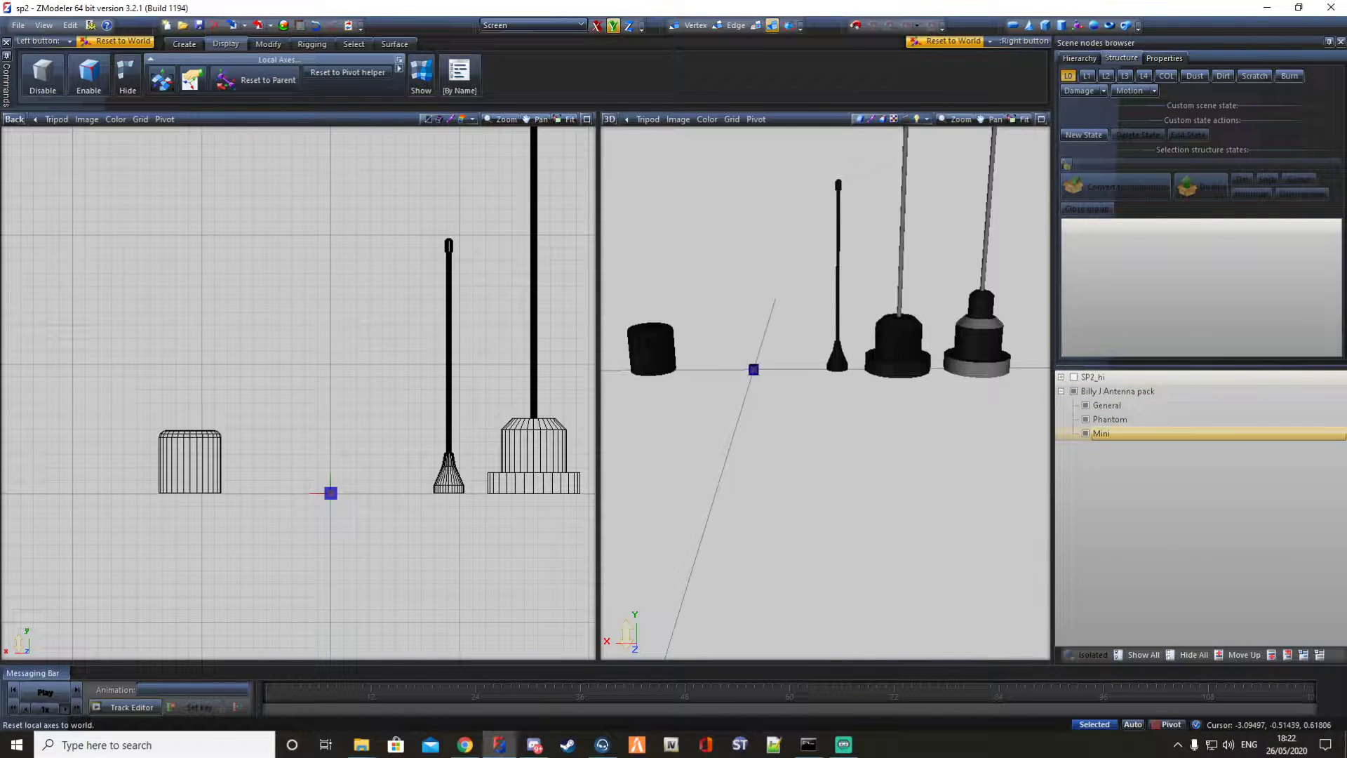
Examine the Puck part in the car's chassis hierarchy by toggling its visibility, with the car shown only during the check.
{"action": "left_click", "coordinate": [1061, 377]}
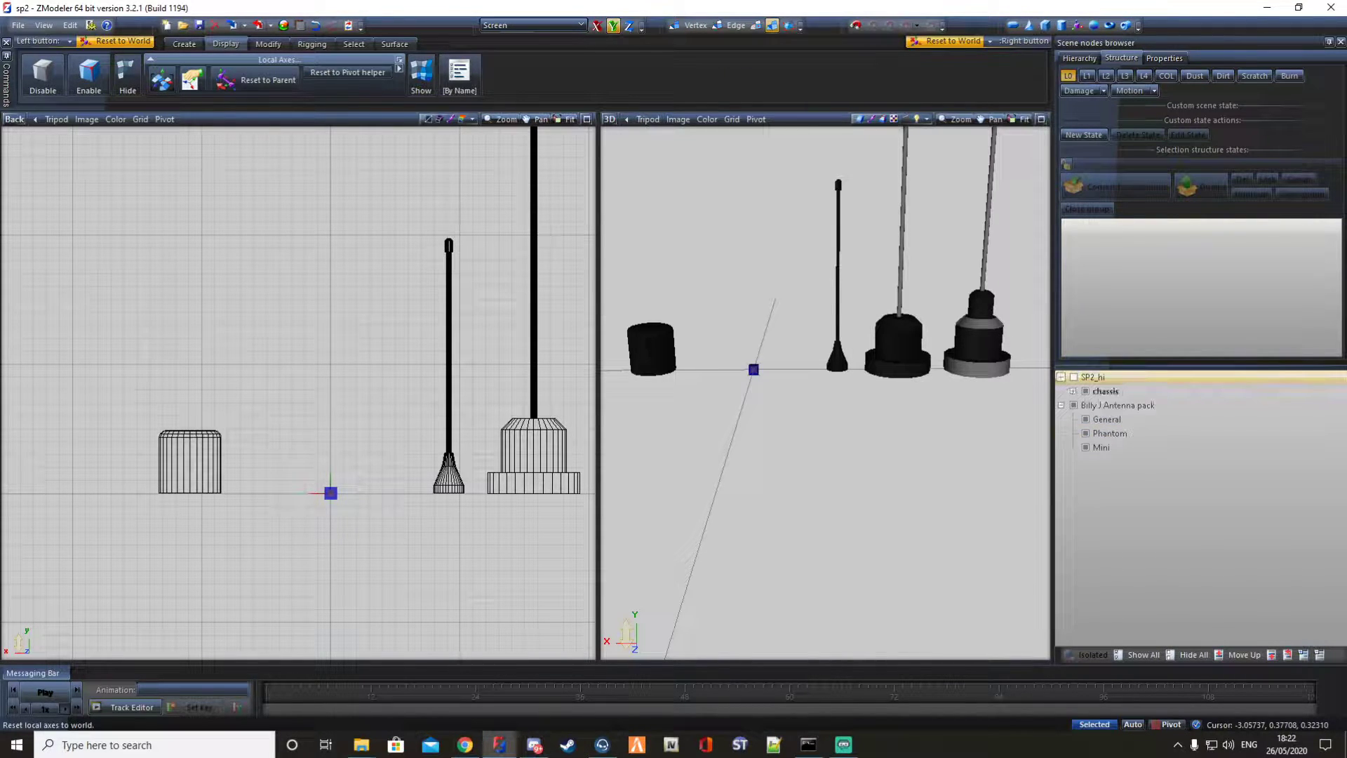
{"action": "left_click", "coordinate": [1074, 377]}
{"action": "left_click", "coordinate": [1073, 392]}
{"action": "scroll", "coordinate": [1137, 391], "scroll_direction": "down", "scroll_amount": 3}
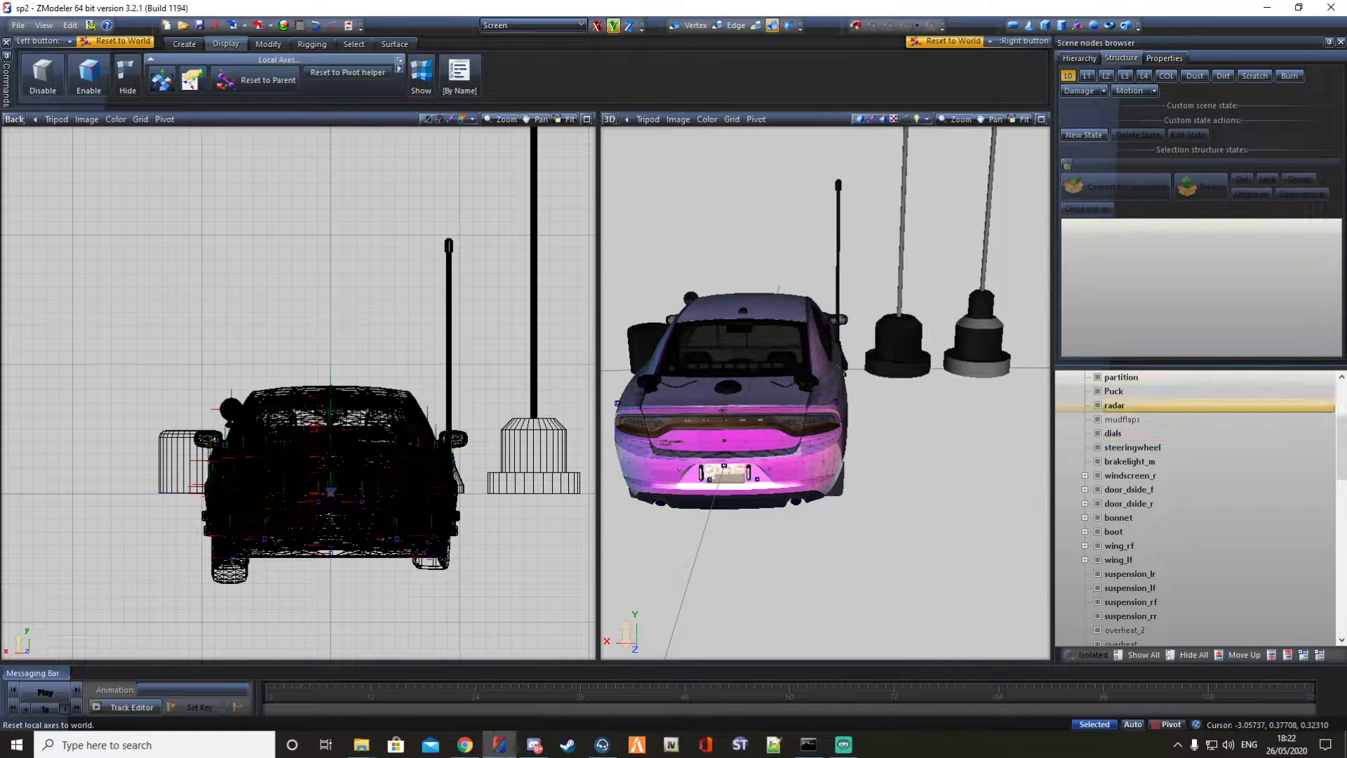
{"action": "left_click", "coordinate": [1098, 392]}
{"action": "left_click", "coordinate": [1098, 391]}
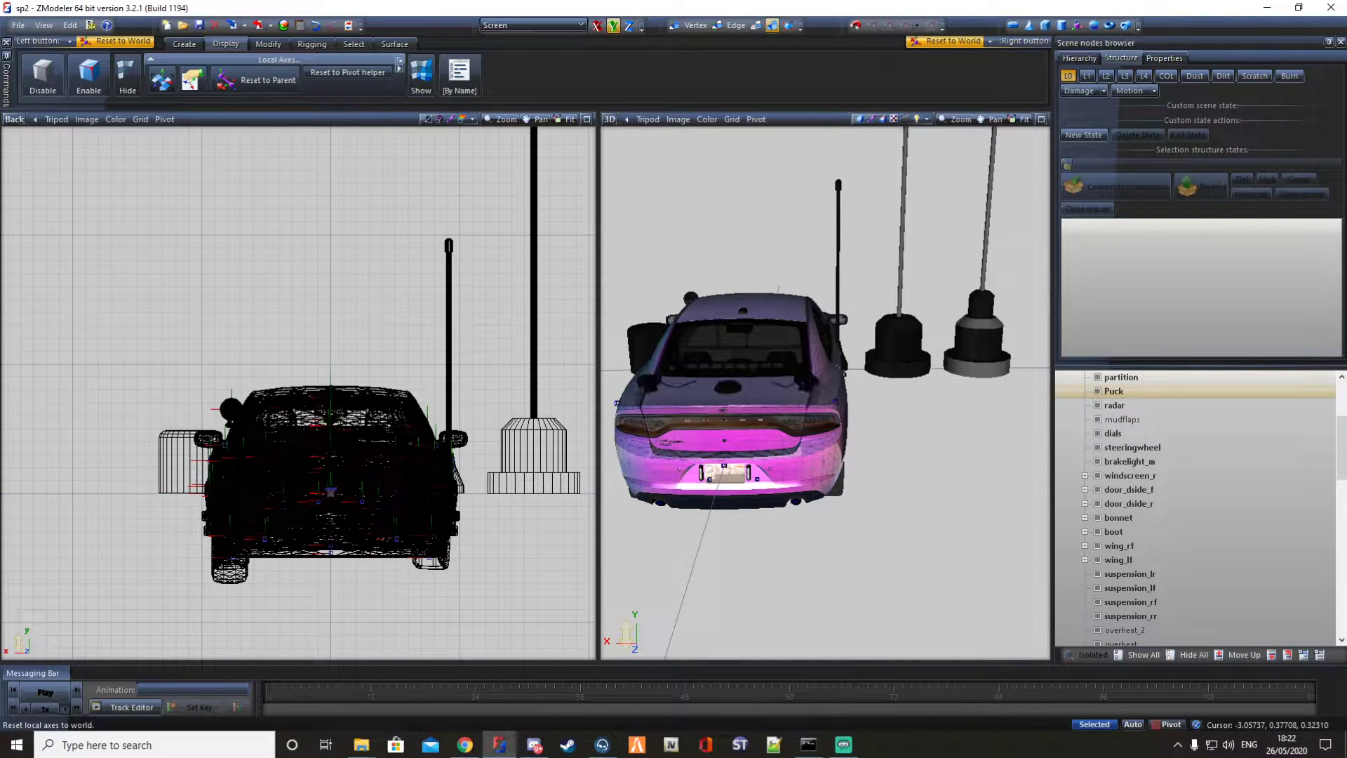
{"action": "scroll", "coordinate": [1098, 392], "scroll_direction": "up", "scroll_amount": 4}
{"action": "left_click", "coordinate": [1062, 377]}
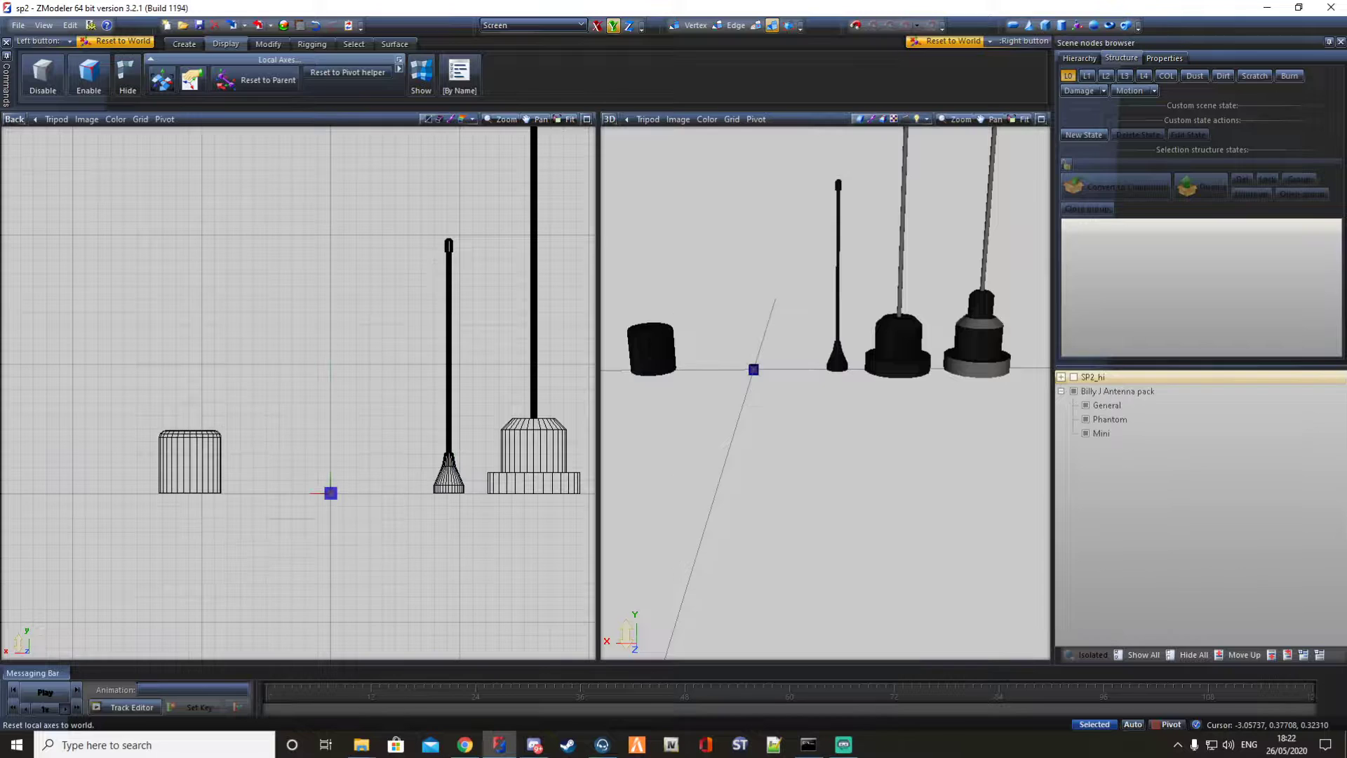
Detach the middle wide-base antenna from the General mesh as a separate object.
{"action": "scroll", "coordinate": [56, 512], "scroll_direction": "down", "scroll_amount": 3}
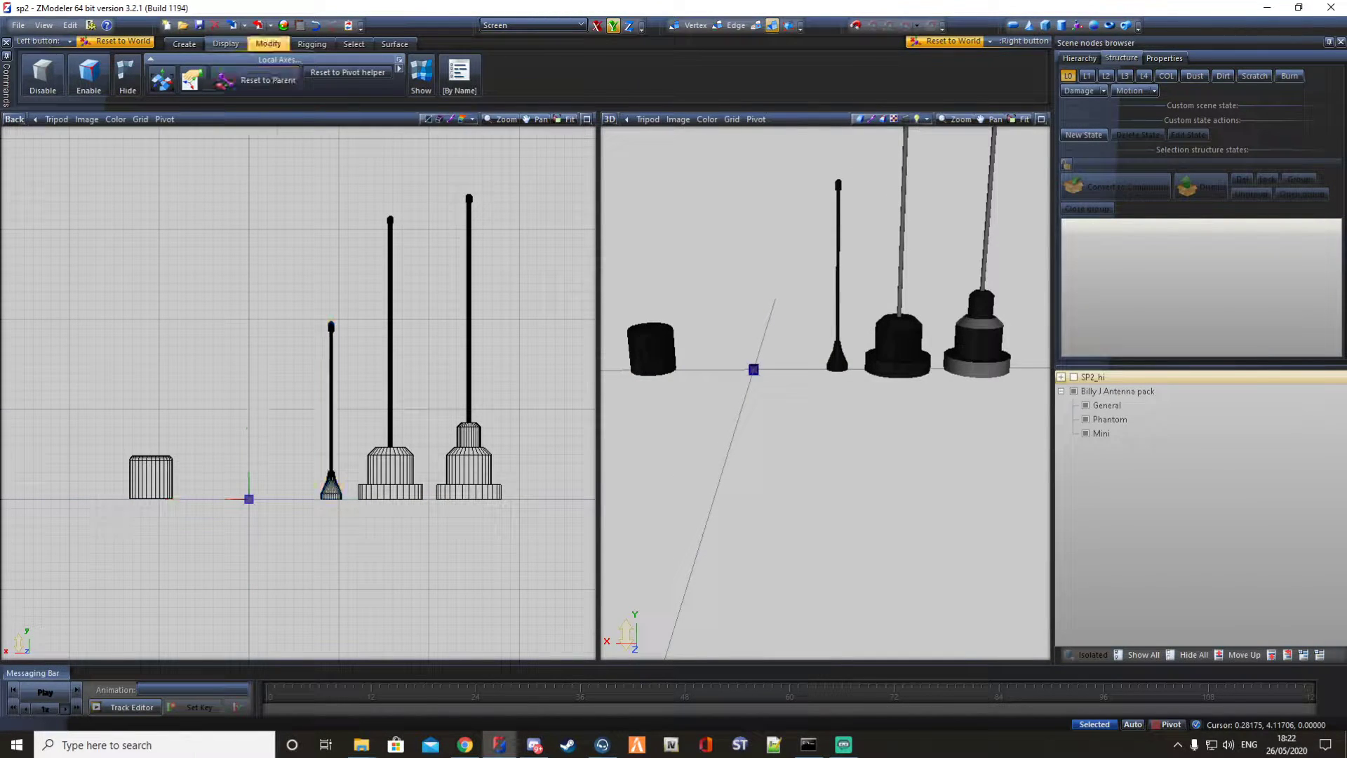
{"action": "left_click", "coordinate": [268, 44]}
{"action": "left_click", "coordinate": [251, 75]}
{"action": "scroll", "coordinate": [247, 423], "scroll_direction": "down", "scroll_amount": 1}
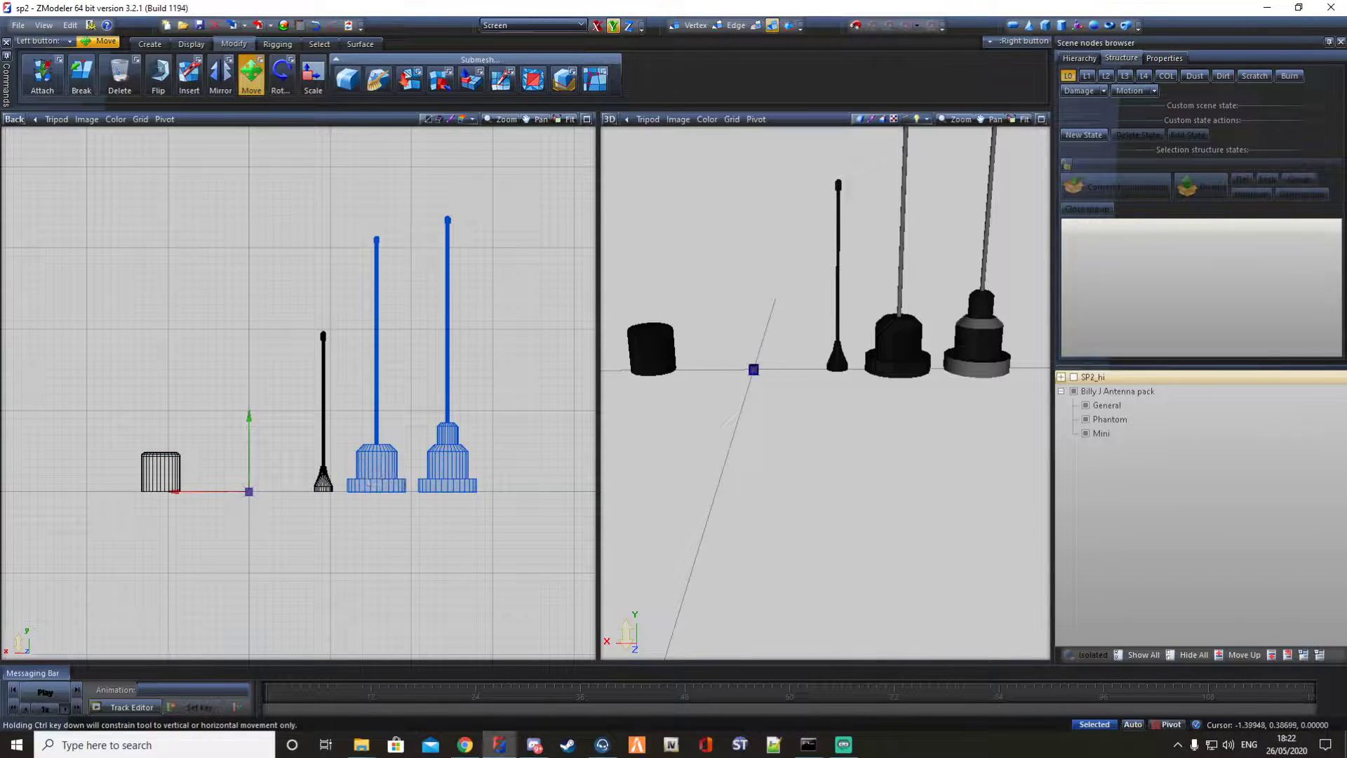
{"action": "left_click", "coordinate": [440, 78]}
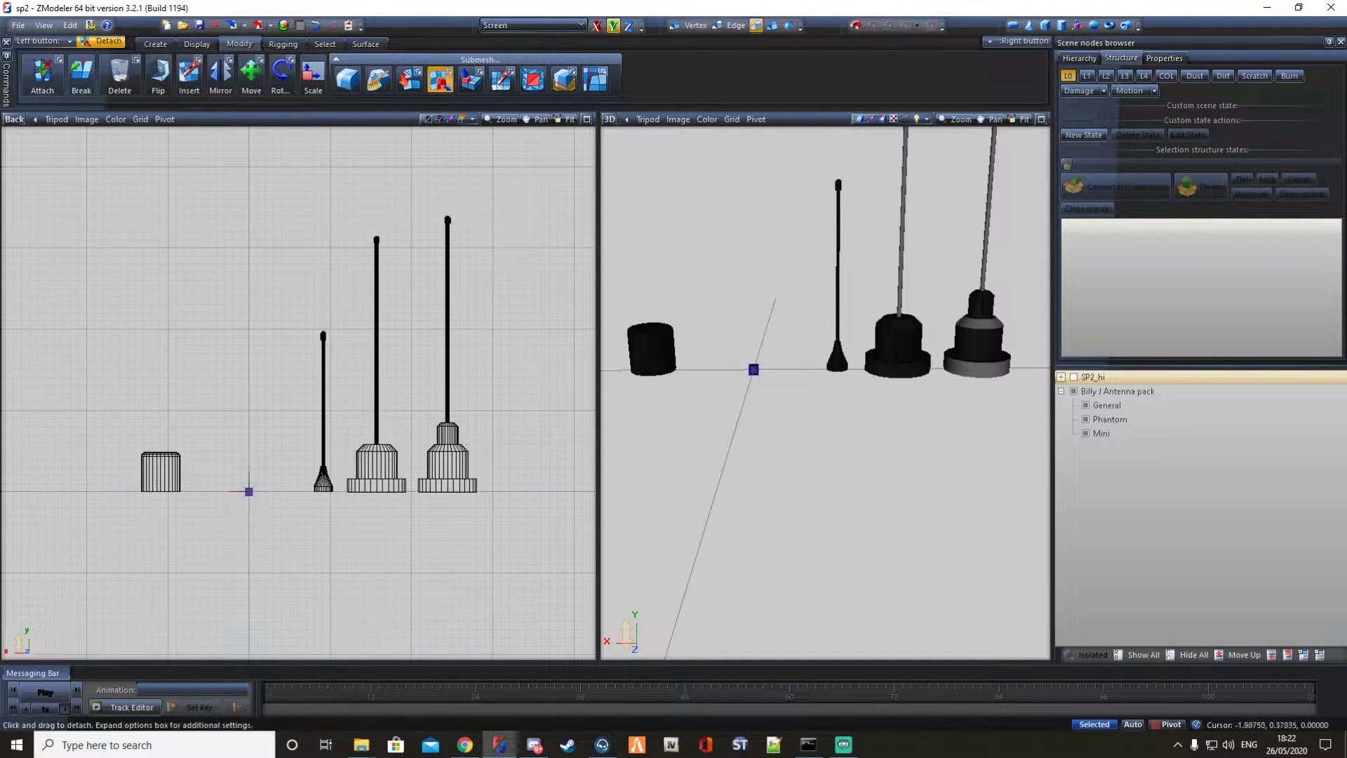
{"action": "left_click_drag", "start_coordinate": [306, 191], "coordinate": [412, 517]}
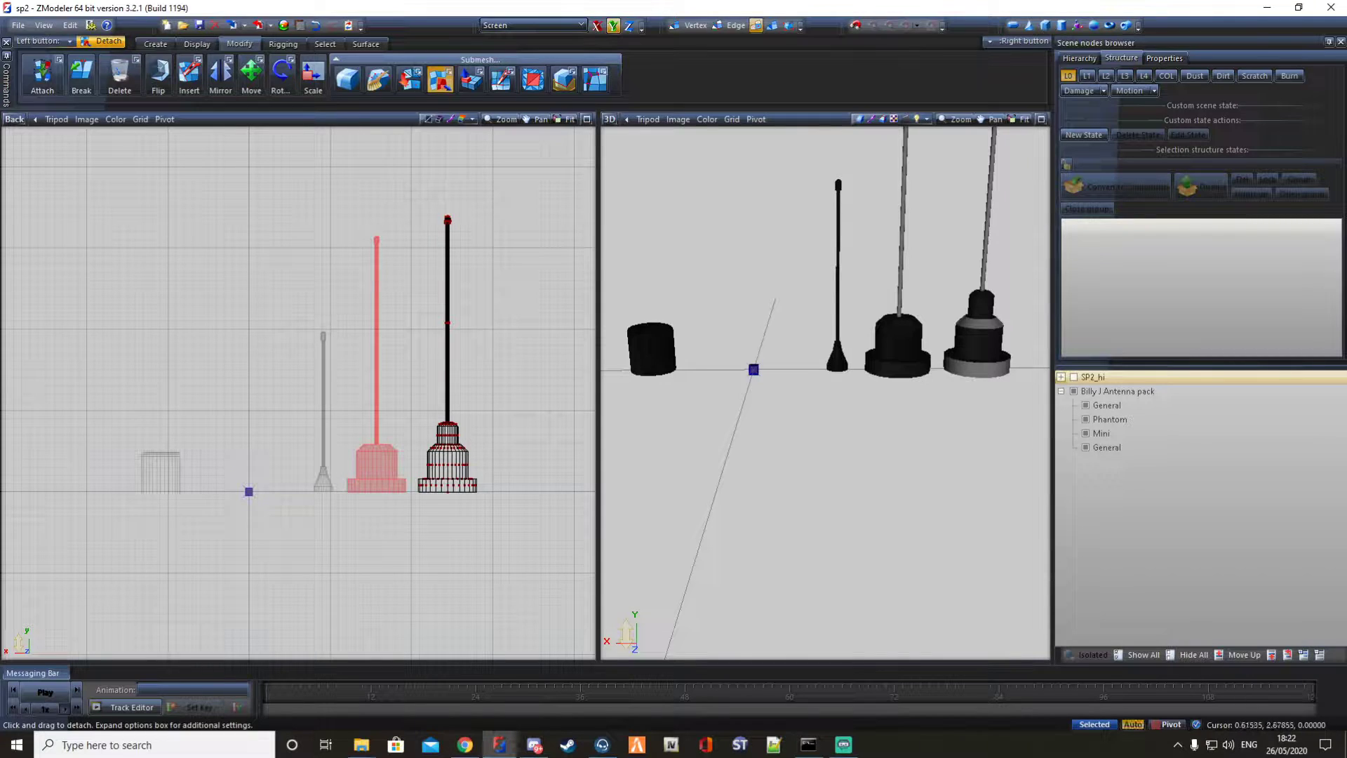
{"action": "key", "text": "4"}
{"action": "key", "text": "space"}
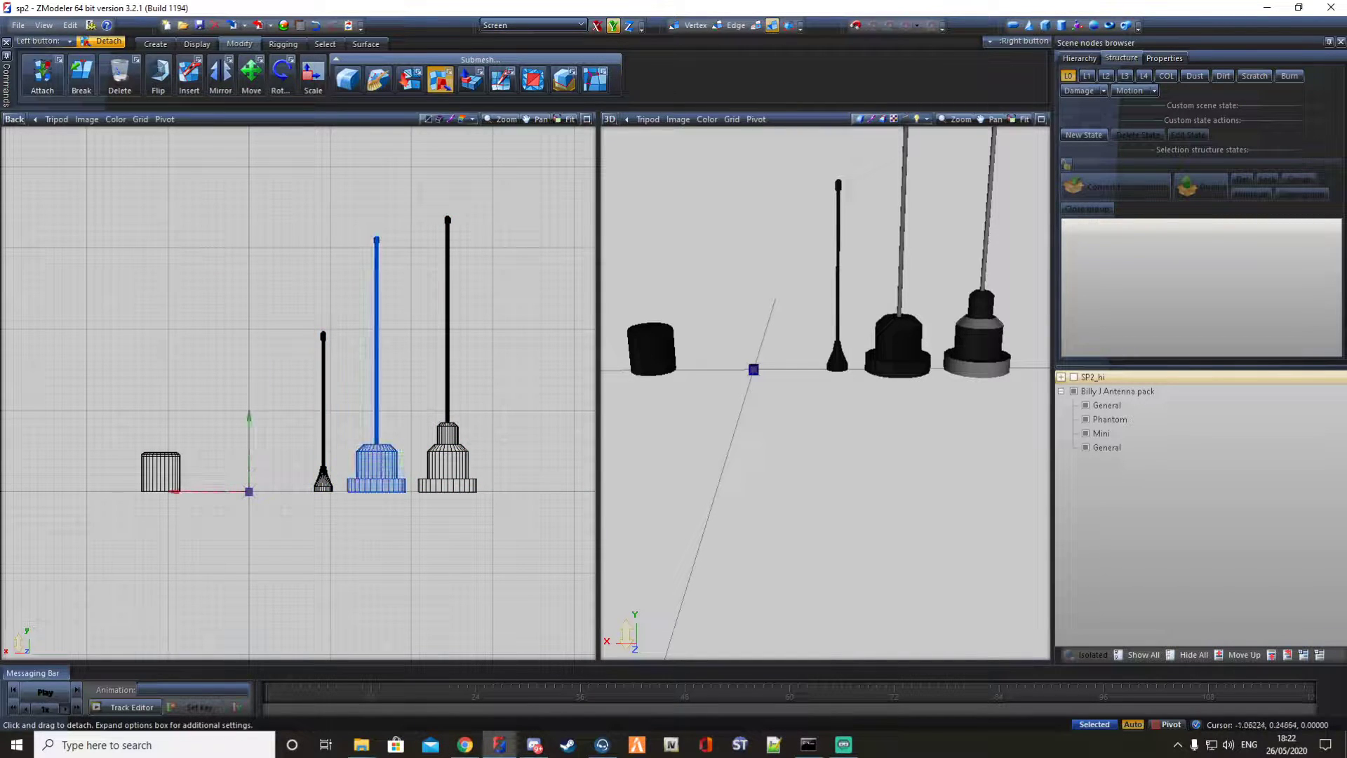
Delete the Phantom cylinder antenna and the tallest antenna with the stepped base.
{"action": "left_click_drag", "start_coordinate": [122, 406], "coordinate": [197, 505]}
{"action": "key", "text": "Delete"}
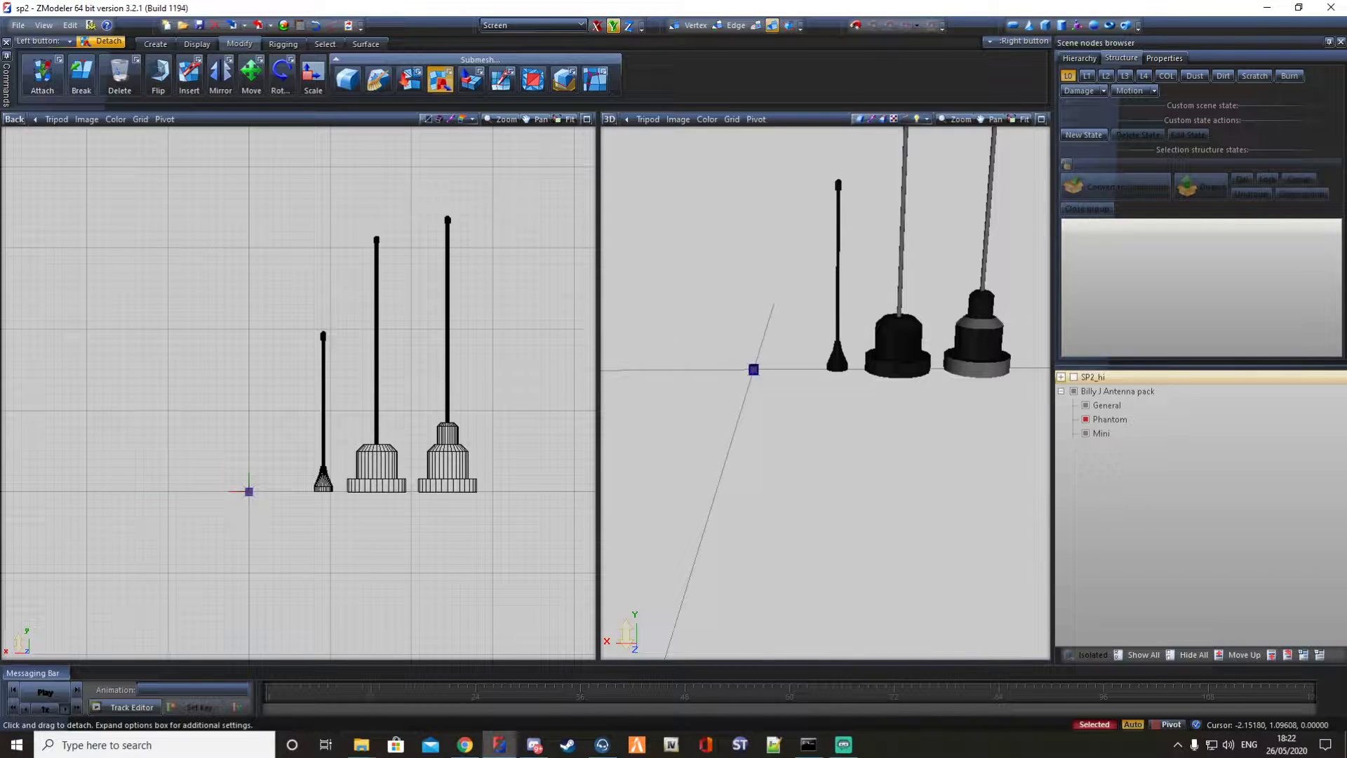
{"action": "left_click_drag", "start_coordinate": [419, 181], "coordinate": [562, 587]}
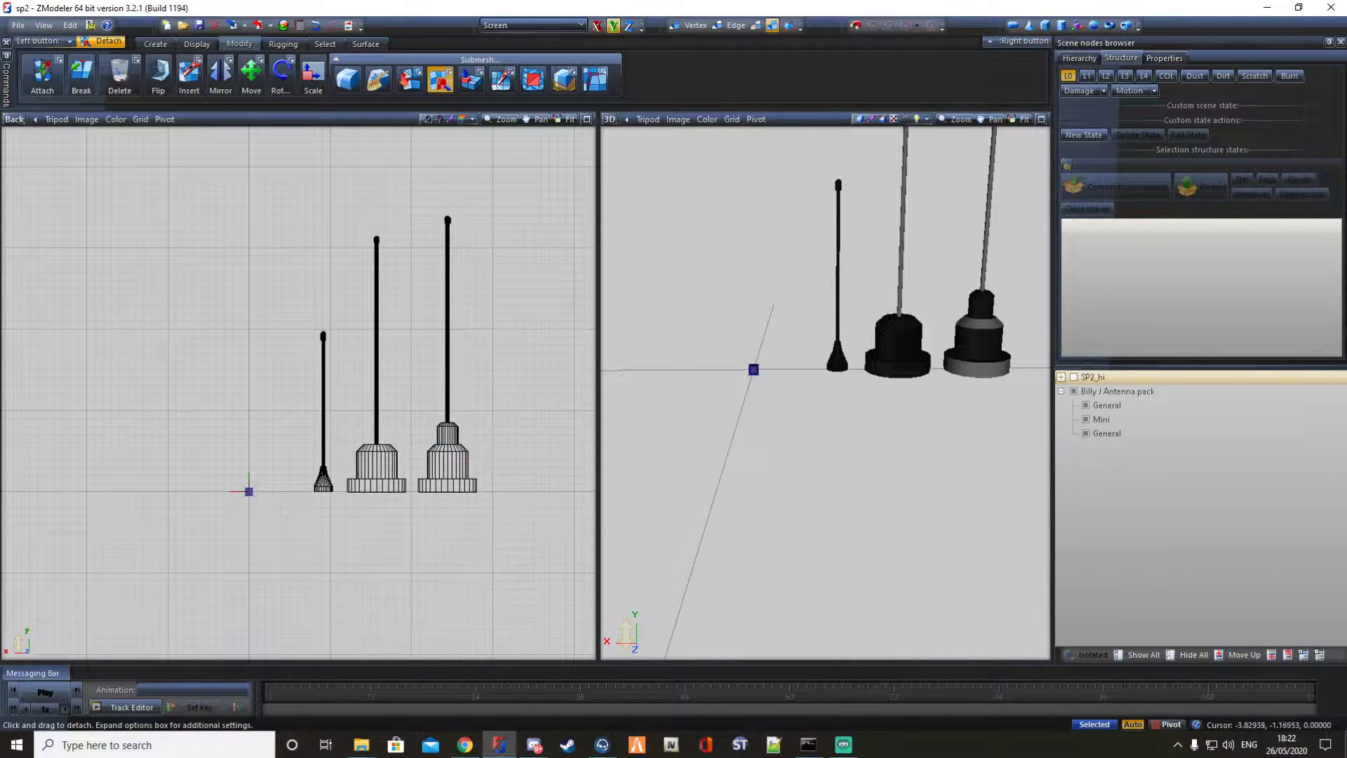
{"action": "left_click_drag", "start_coordinate": [409, 189], "coordinate": [548, 604]}
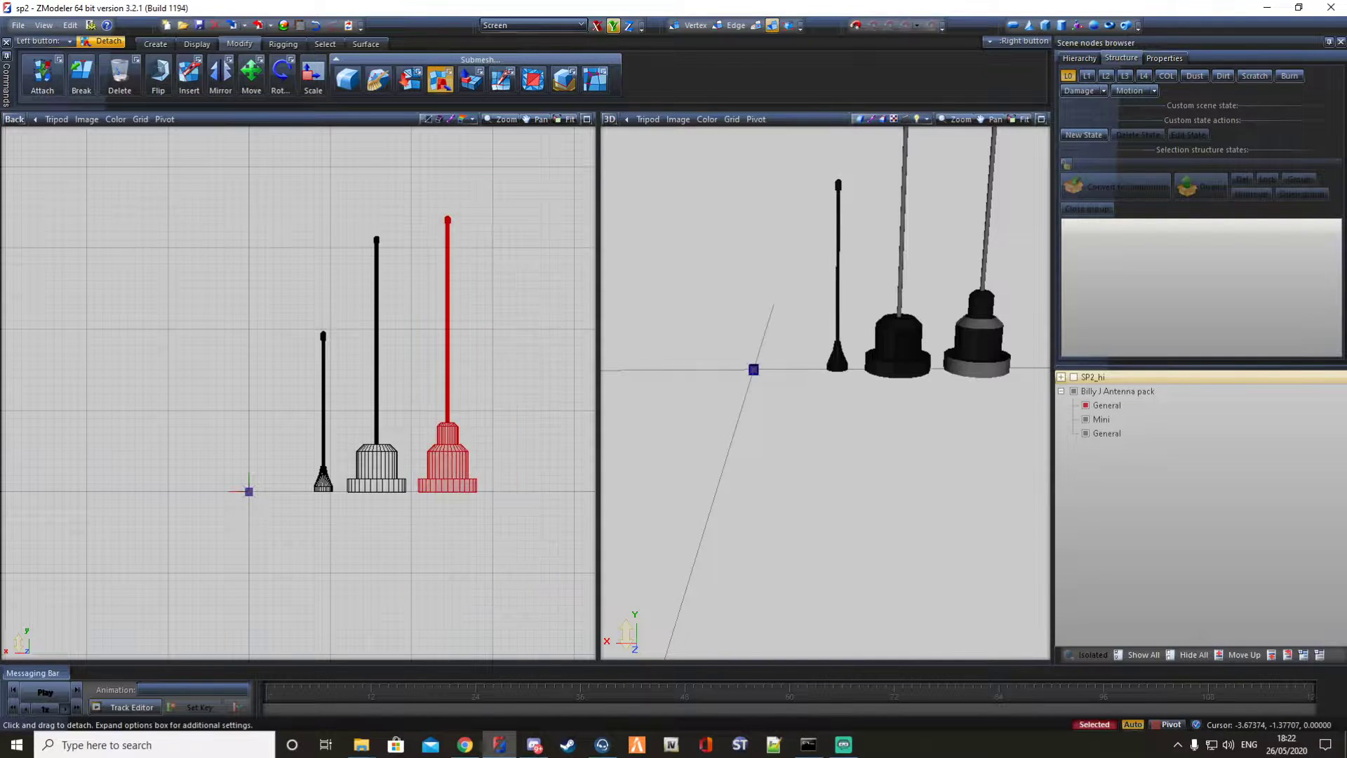
{"action": "key", "text": "Delete"}
Show the car and scale the two remaining antennas, Mini and General, down to suit its size.
{"action": "left_click_drag", "start_coordinate": [214, 178], "coordinate": [411, 544]}
{"action": "left_click", "coordinate": [1074, 378]}
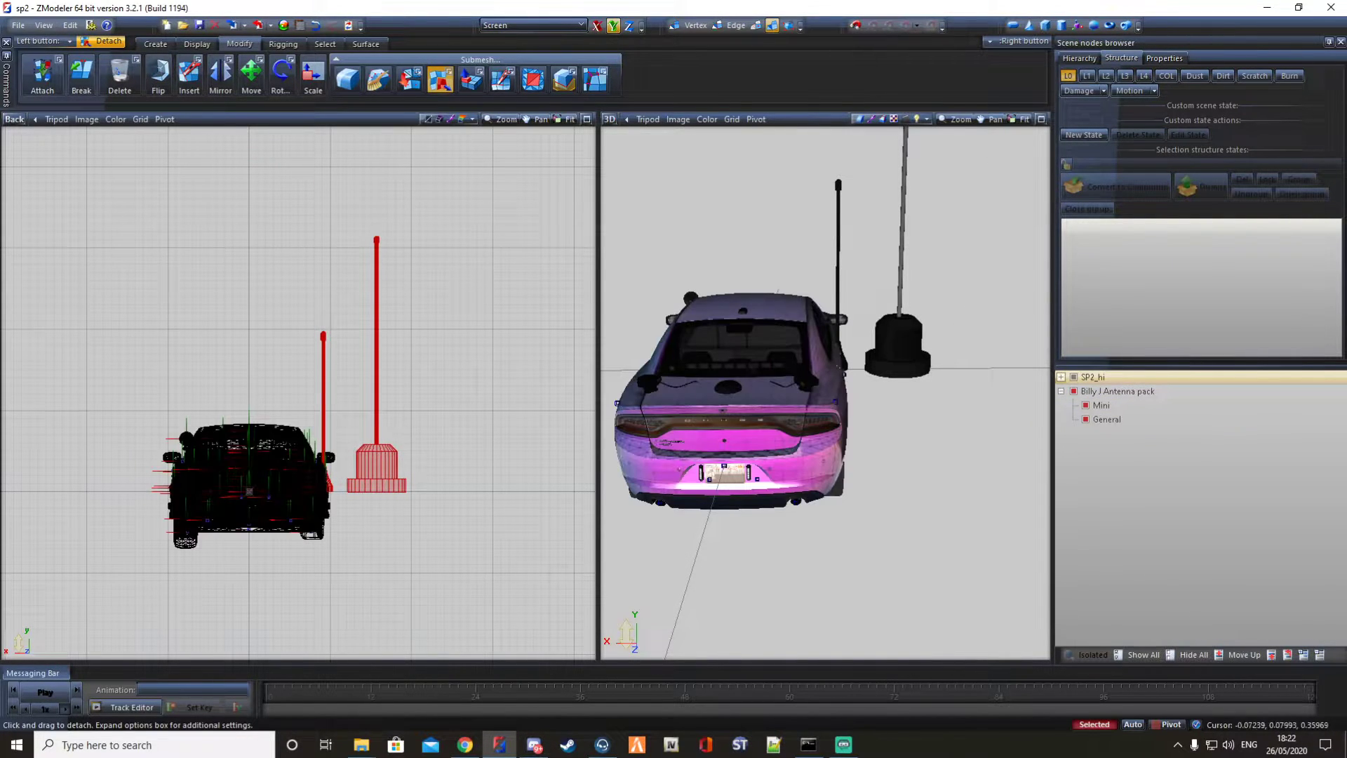
{"action": "left_click", "coordinate": [313, 75]}
{"action": "left_click", "coordinate": [597, 26]}
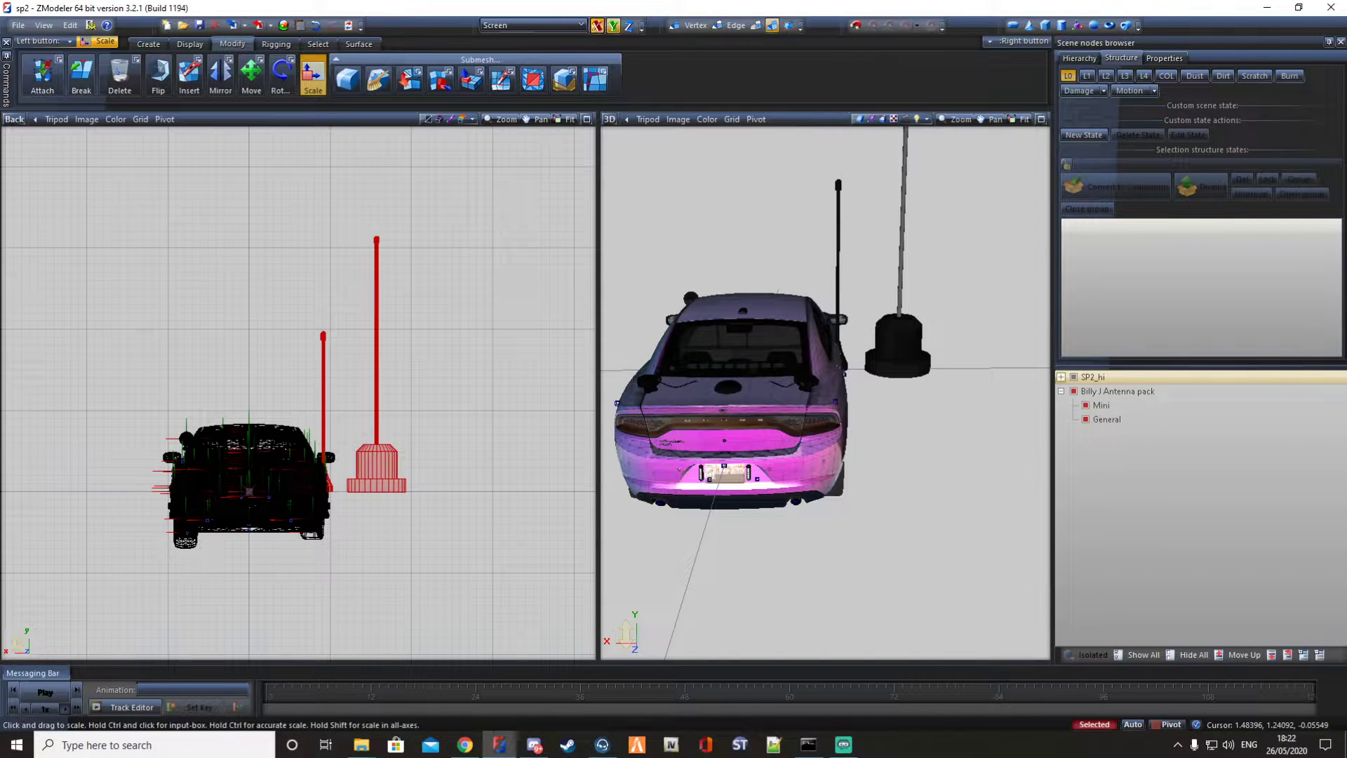
{"action": "left_click_drag", "start_coordinate": [452, 255], "coordinate": [383, 485]}
Move the two antennas up and along the Z axis onto the rear of the car's roof, undoing the last stray shift.
{"action": "left_click", "coordinate": [251, 75]}
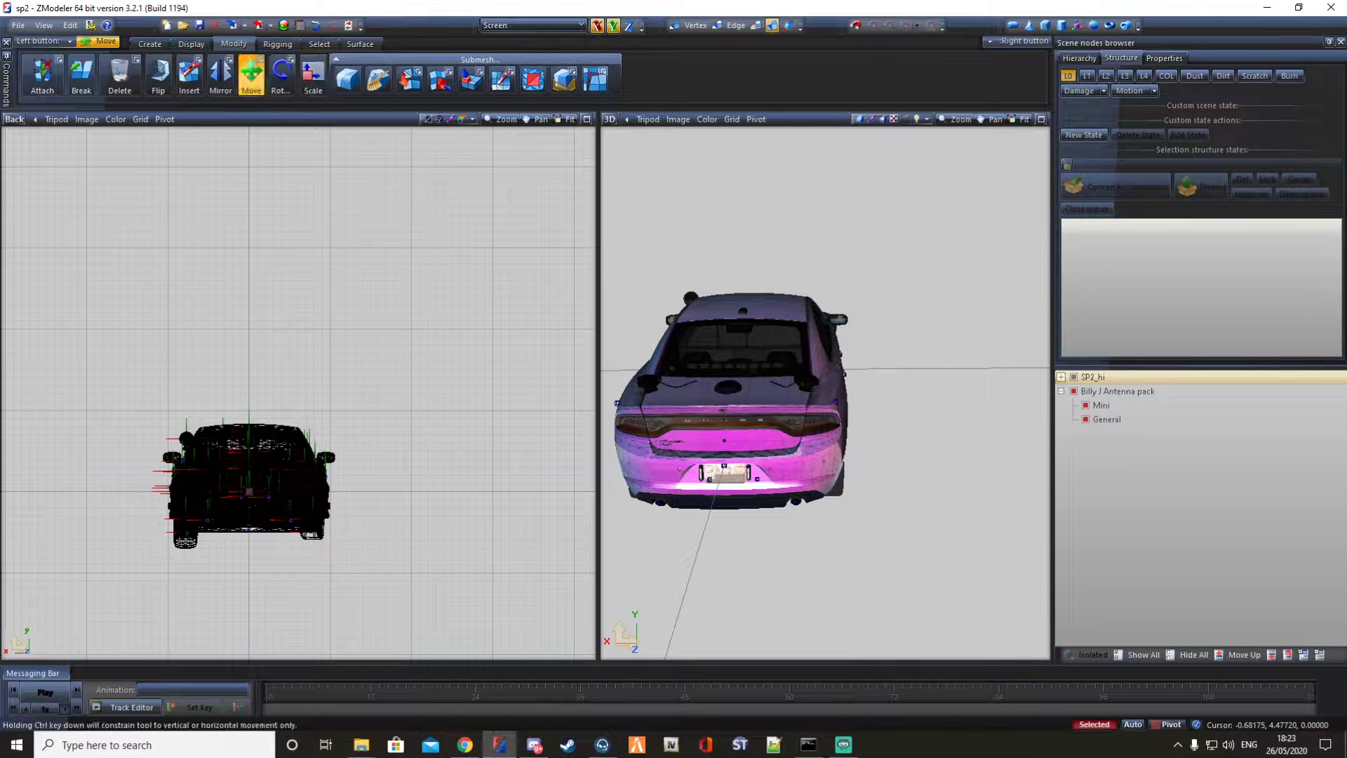
{"action": "left_click_drag", "start_coordinate": [476, 303], "coordinate": [482, 291]}
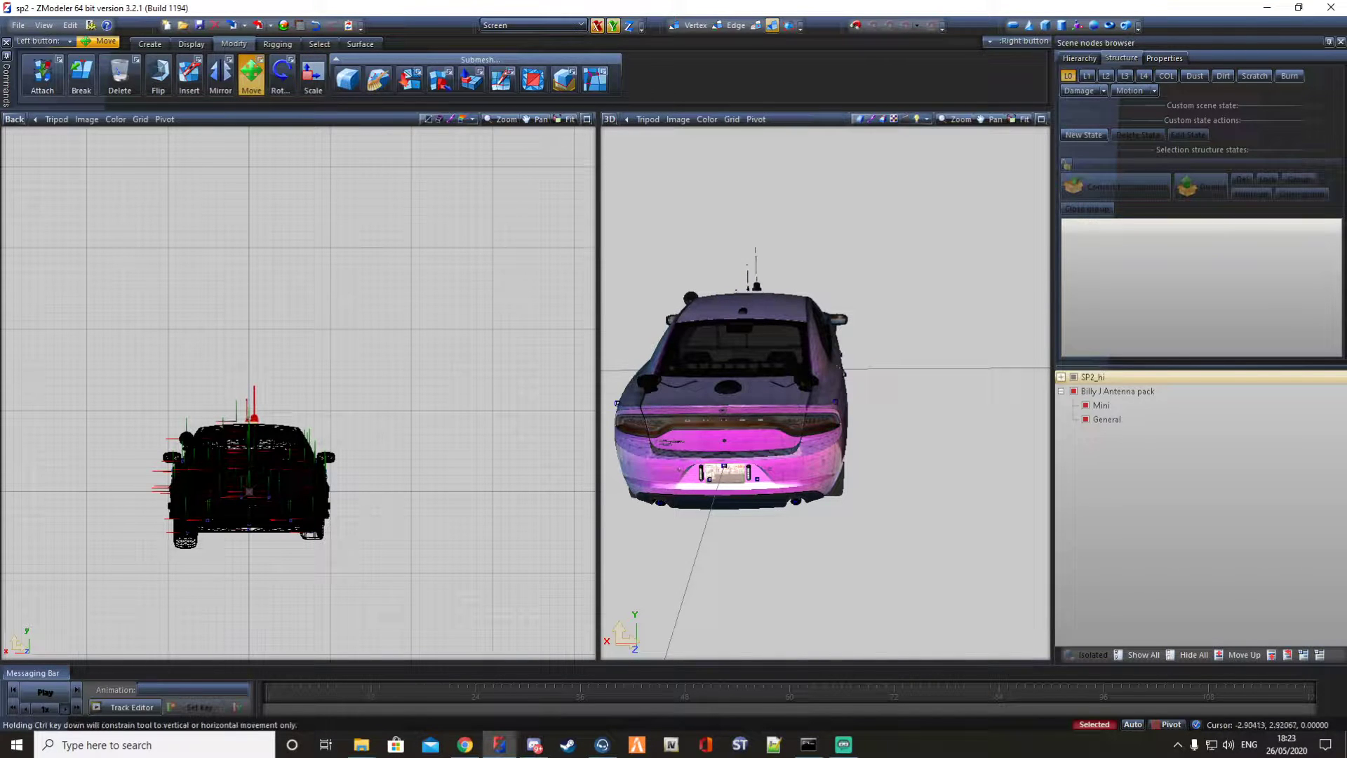
{"action": "left_click", "coordinate": [629, 26]}
{"action": "left_click_drag", "start_coordinate": [755, 288], "coordinate": [749, 313]}
{"action": "middle_click_drag", "start_coordinate": [733, 316], "coordinate": [707, 289]}
{"action": "scroll", "coordinate": [772, 369], "scroll_direction": "up", "scroll_amount": 3}
{"action": "scroll", "coordinate": [878, 337], "scroll_direction": "up", "scroll_amount": 4}
{"action": "left_click_drag", "start_coordinate": [723, 270], "coordinate": [645, 212]}
{"action": "key", "text": "ctrl+z"}
Scale the two roof antennas down slightly further with the X and Y axes active.
{"action": "left_click", "coordinate": [313, 75]}
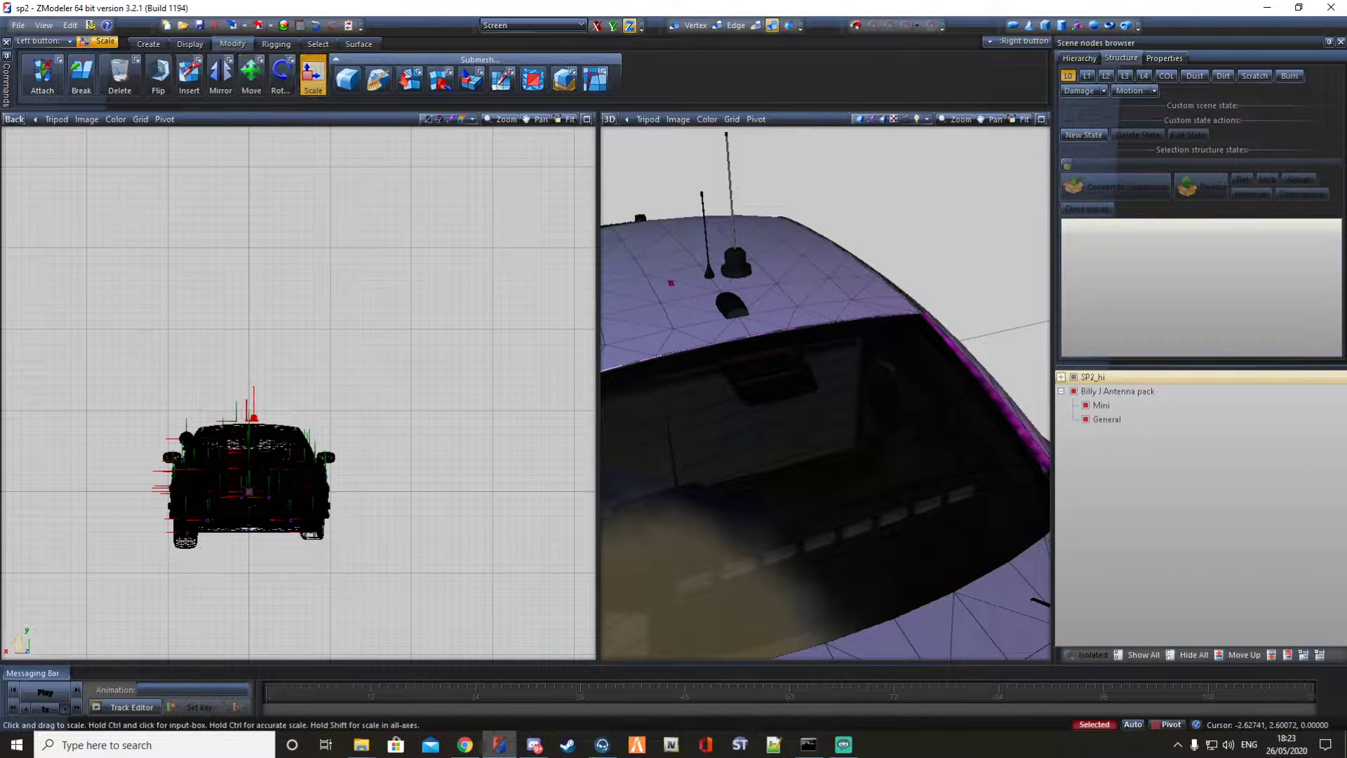
{"action": "left_click", "coordinate": [597, 26]}
{"action": "left_click", "coordinate": [613, 26]}
{"action": "left_click_drag", "start_coordinate": [542, 400], "coordinate": [513, 414]}
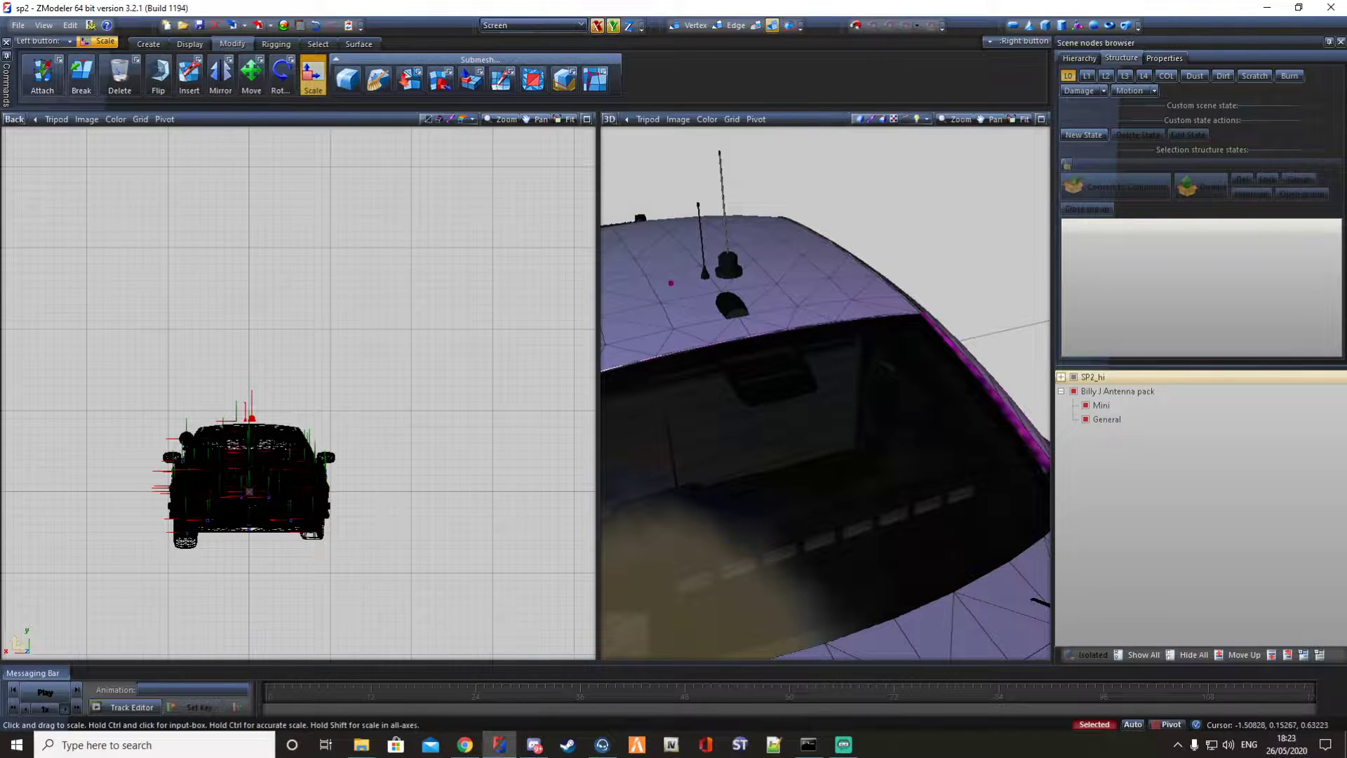
Select both antennas, hiding the car while isolating them, and lower them onto the roof surface.
{"action": "left_click", "coordinate": [1073, 377]}
{"action": "scroll", "coordinate": [337, 449], "scroll_direction": "up", "scroll_amount": 5}
{"action": "middle_click_drag", "start_coordinate": [385, 509], "coordinate": [327, 479]}
{"action": "right_click_drag", "start_coordinate": [326, 480], "coordinate": [273, 344]}
{"action": "left_click", "coordinate": [1133, 724]}
{"action": "left_click", "coordinate": [252, 75]}
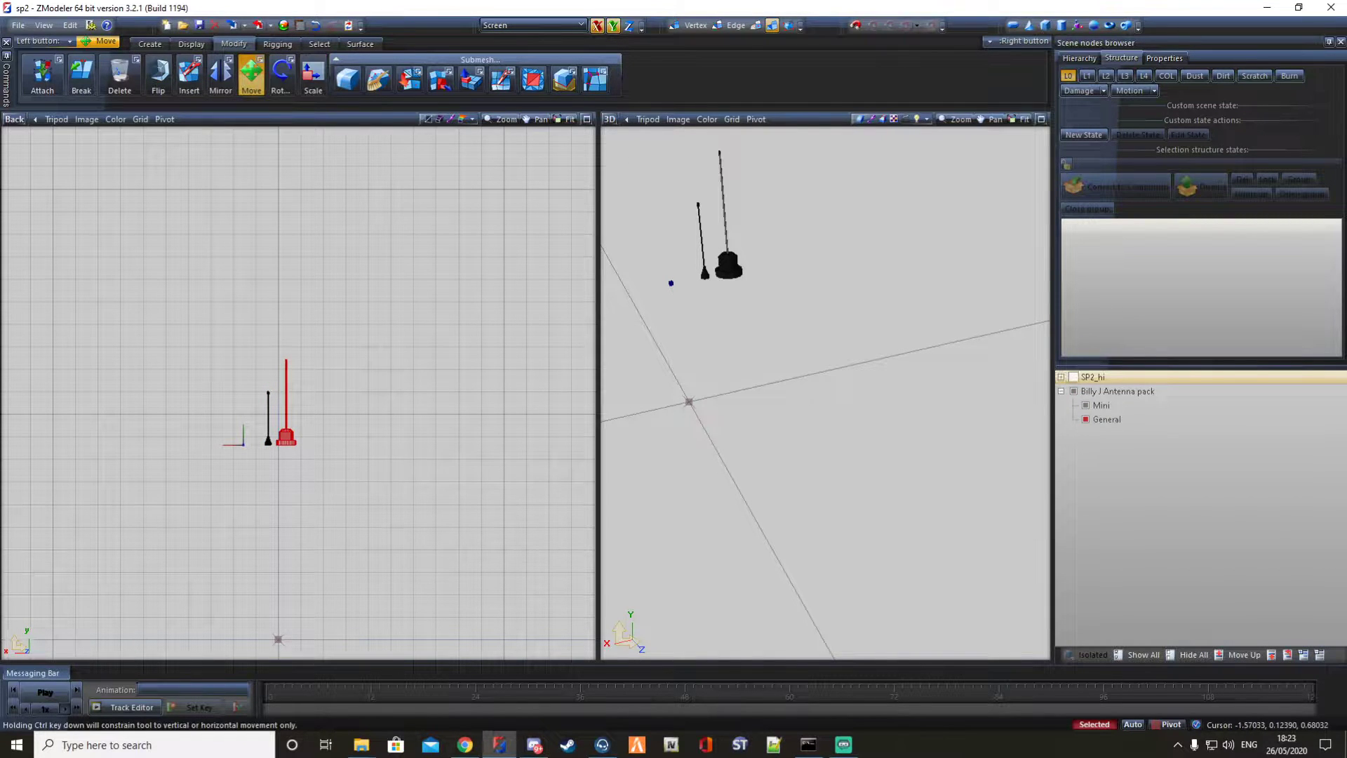
{"action": "left_click", "coordinate": [1073, 377]}
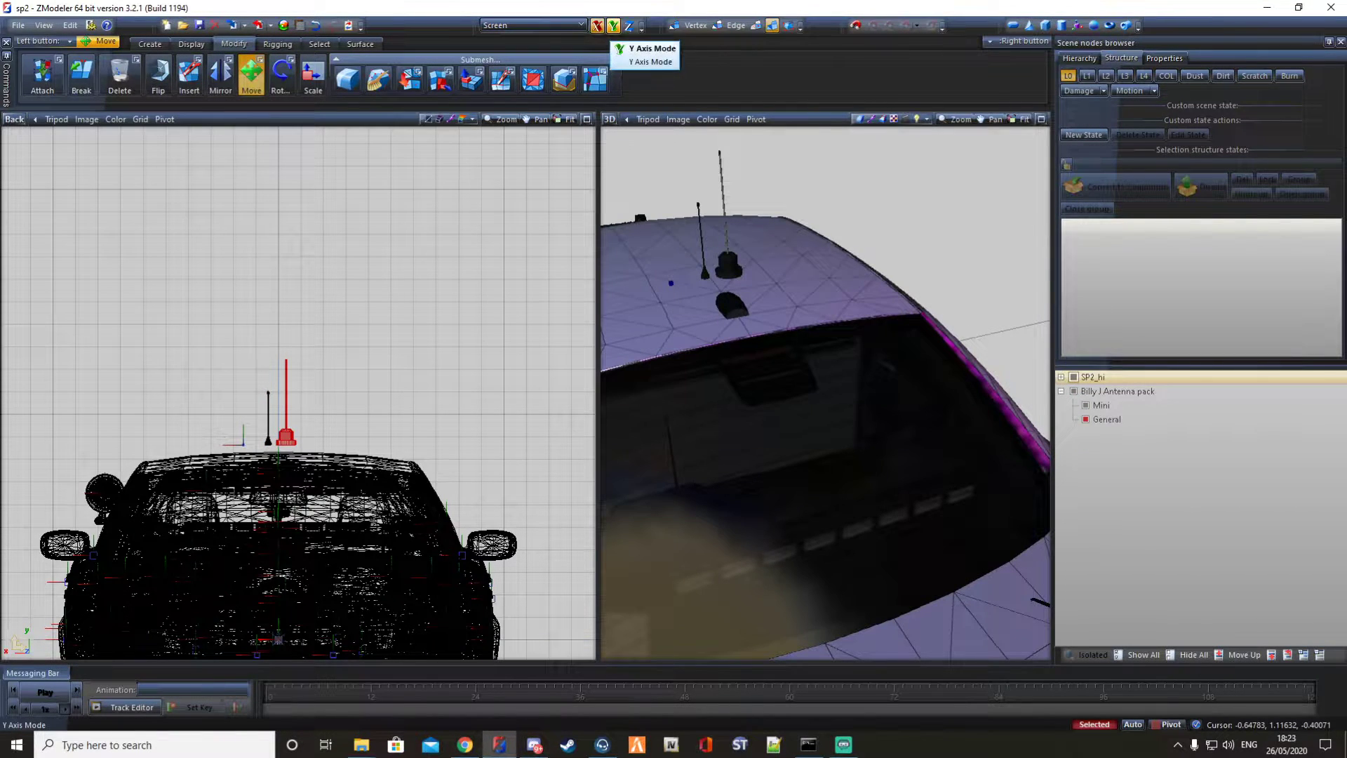
{"action": "scroll", "coordinate": [254, 413], "scroll_direction": "up", "scroll_amount": 1}
{"action": "left_click_drag", "start_coordinate": [246, 305], "coordinate": [386, 400], "text": "shift"}
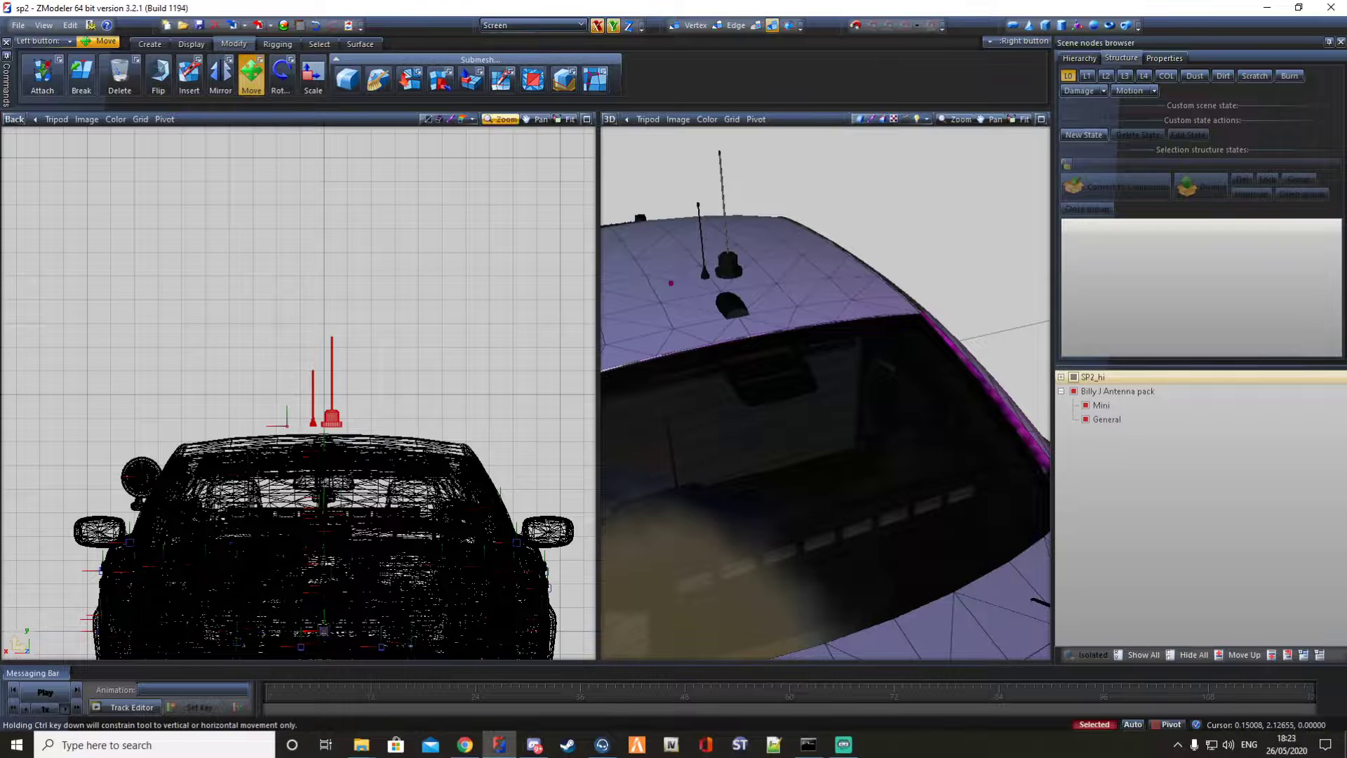
{"action": "left_click", "coordinate": [597, 26]}
{"action": "left_click_drag", "start_coordinate": [478, 209], "coordinate": [453, 253]}
Copy both antennas and move one pair sideways along the X axis so two pairs stand on the roof.
{"action": "left_click", "coordinate": [597, 26]}
{"action": "left_click", "coordinate": [150, 45]}
{"action": "left_click", "coordinate": [36, 75]}
{"action": "left_click", "coordinate": [228, 169]}
{"action": "left_click", "coordinate": [233, 44]}
{"action": "left_click", "coordinate": [250, 76]}
{"action": "left_click_drag", "start_coordinate": [479, 280], "coordinate": [520, 281]}
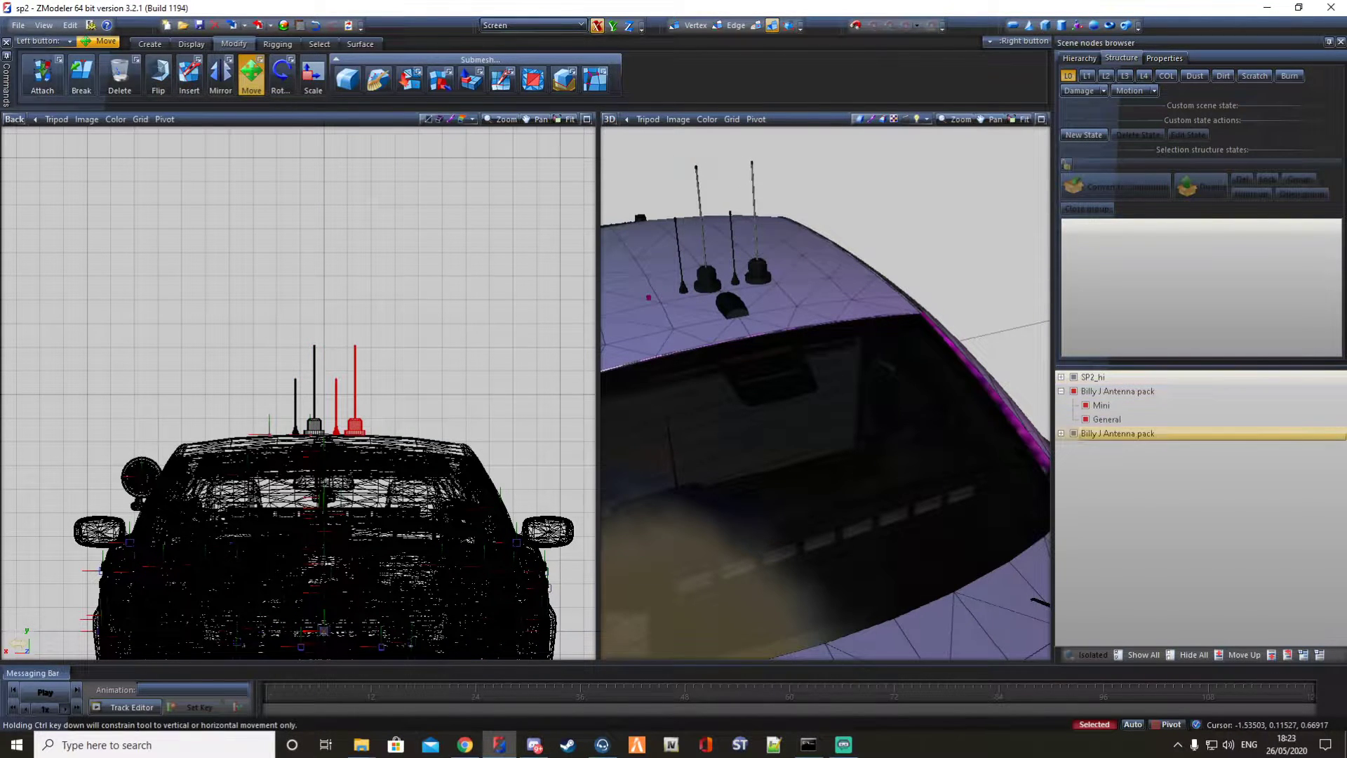
Hide the car, select both antenna pairs and center each antenna's local axes to its object.
{"action": "left_click", "coordinate": [1061, 434]}
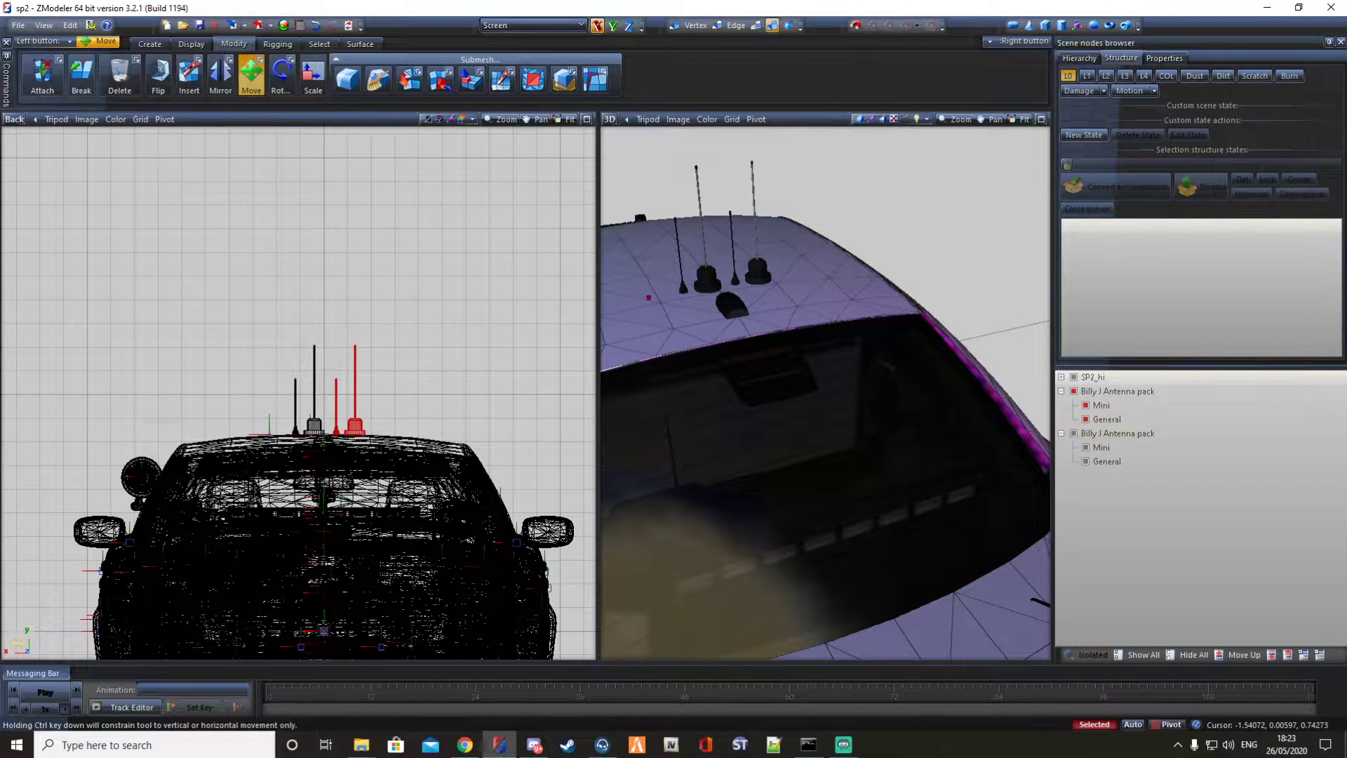
{"action": "left_click", "coordinate": [1074, 377]}
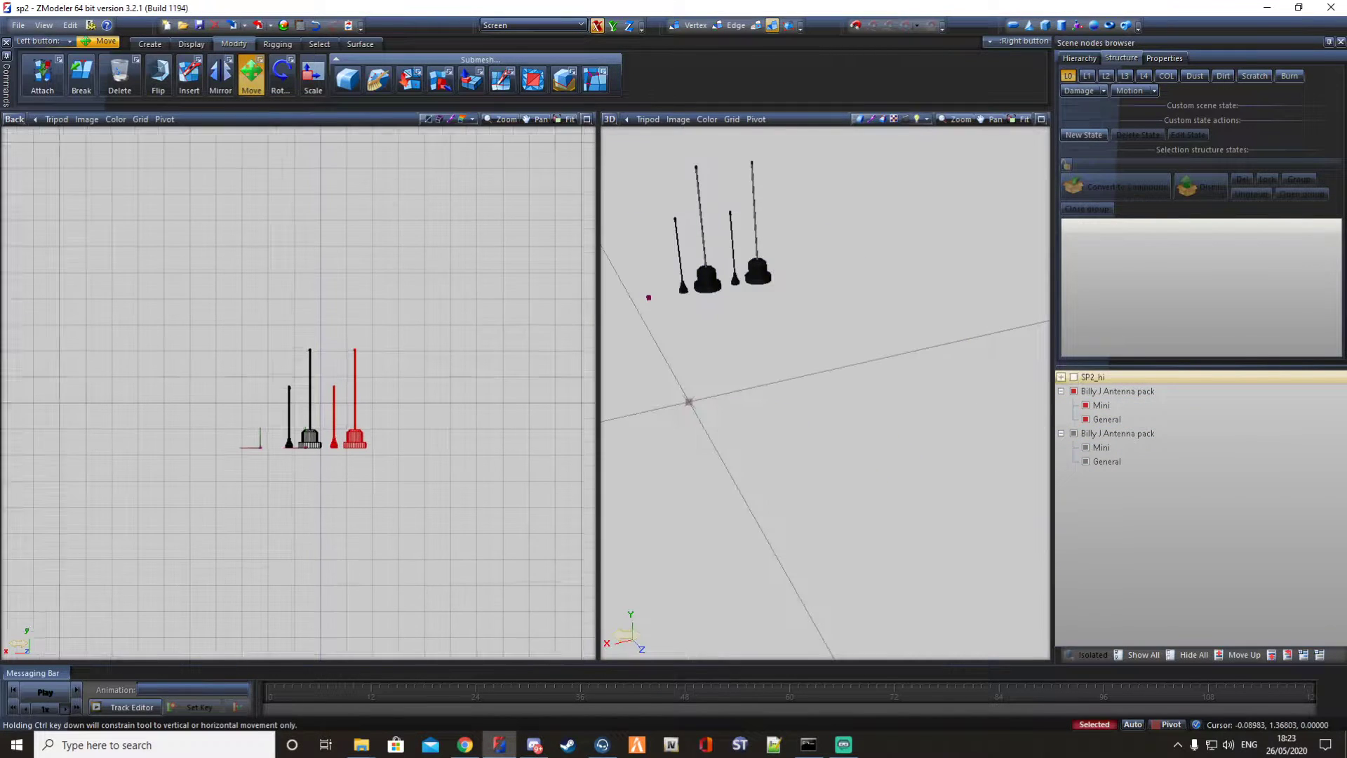
{"action": "left_click_drag", "start_coordinate": [353, 278], "coordinate": [383, 317], "text": "shift"}
{"action": "left_click_drag", "start_coordinate": [183, 269], "coordinate": [403, 498], "text": "shift"}
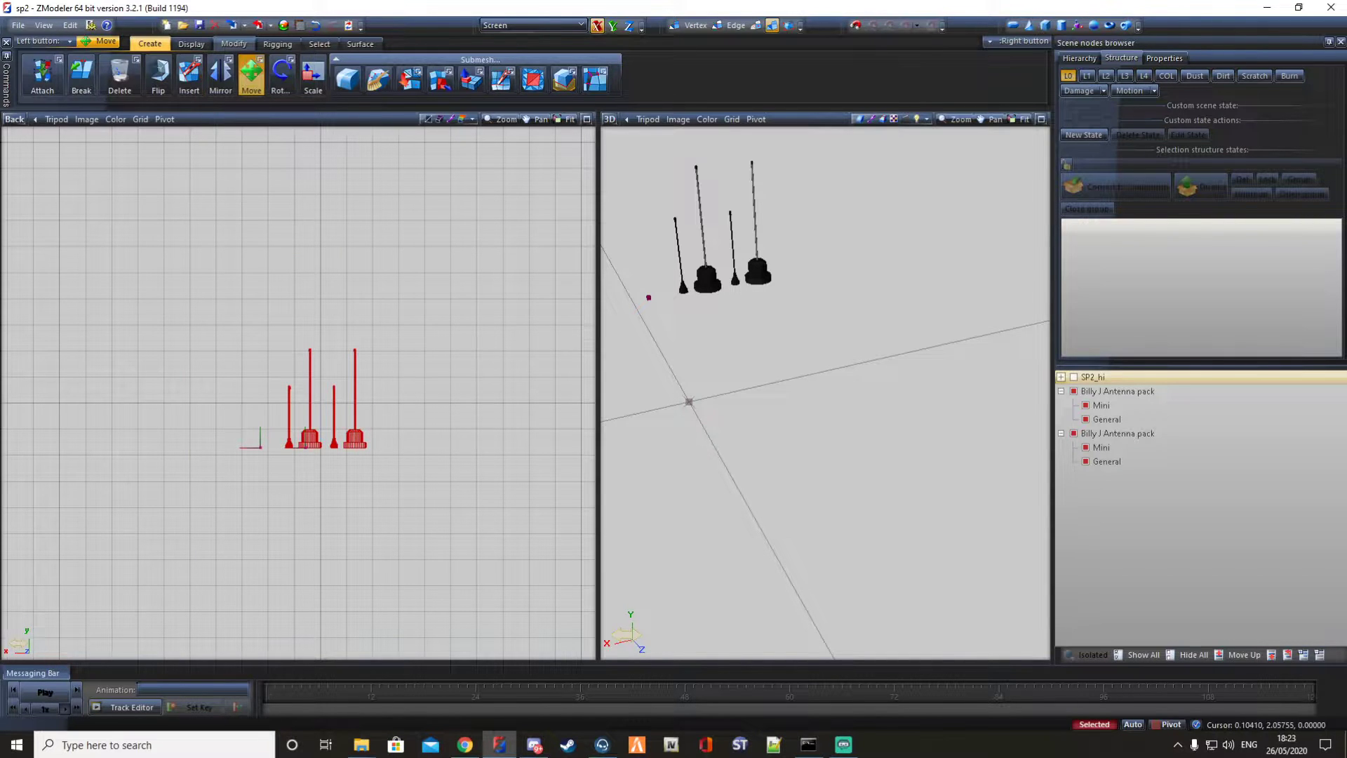
{"action": "left_click", "coordinate": [150, 43]}
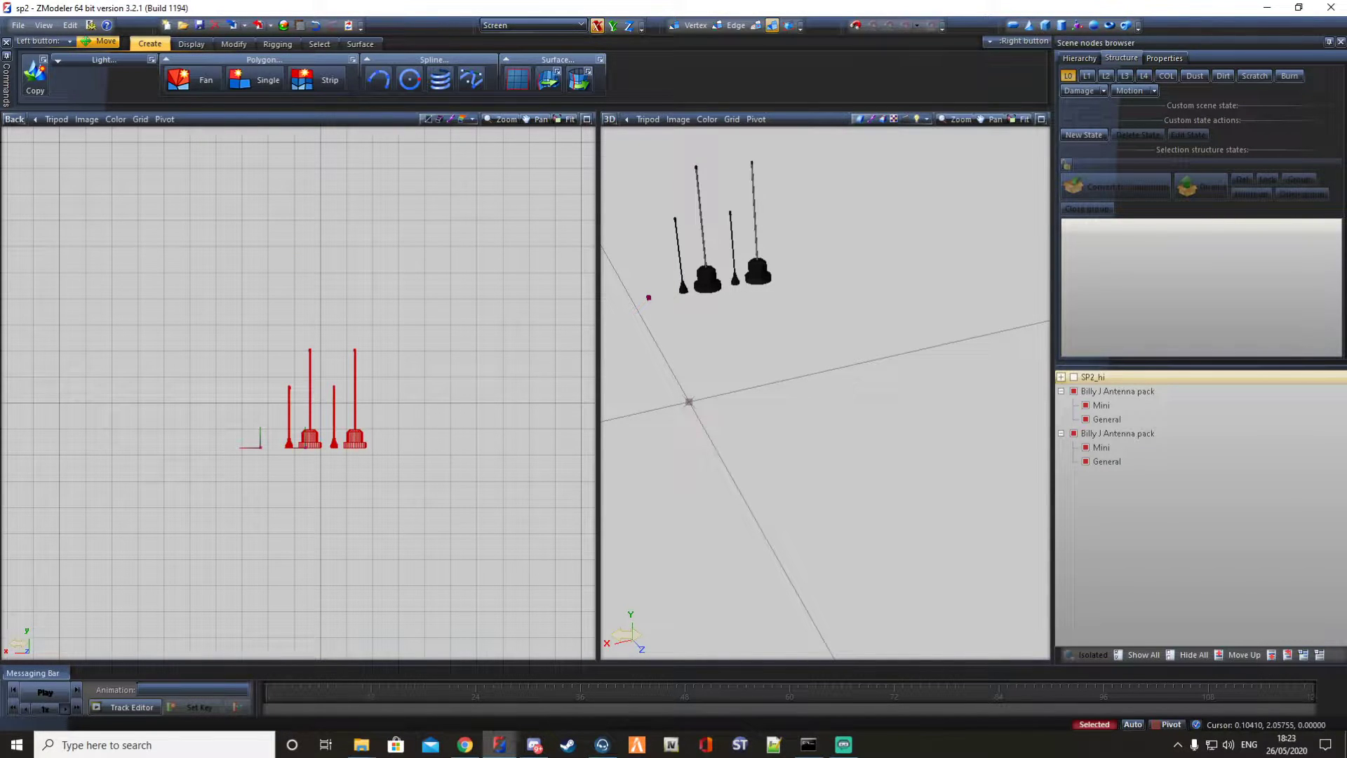
{"action": "left_click", "coordinate": [232, 43]}
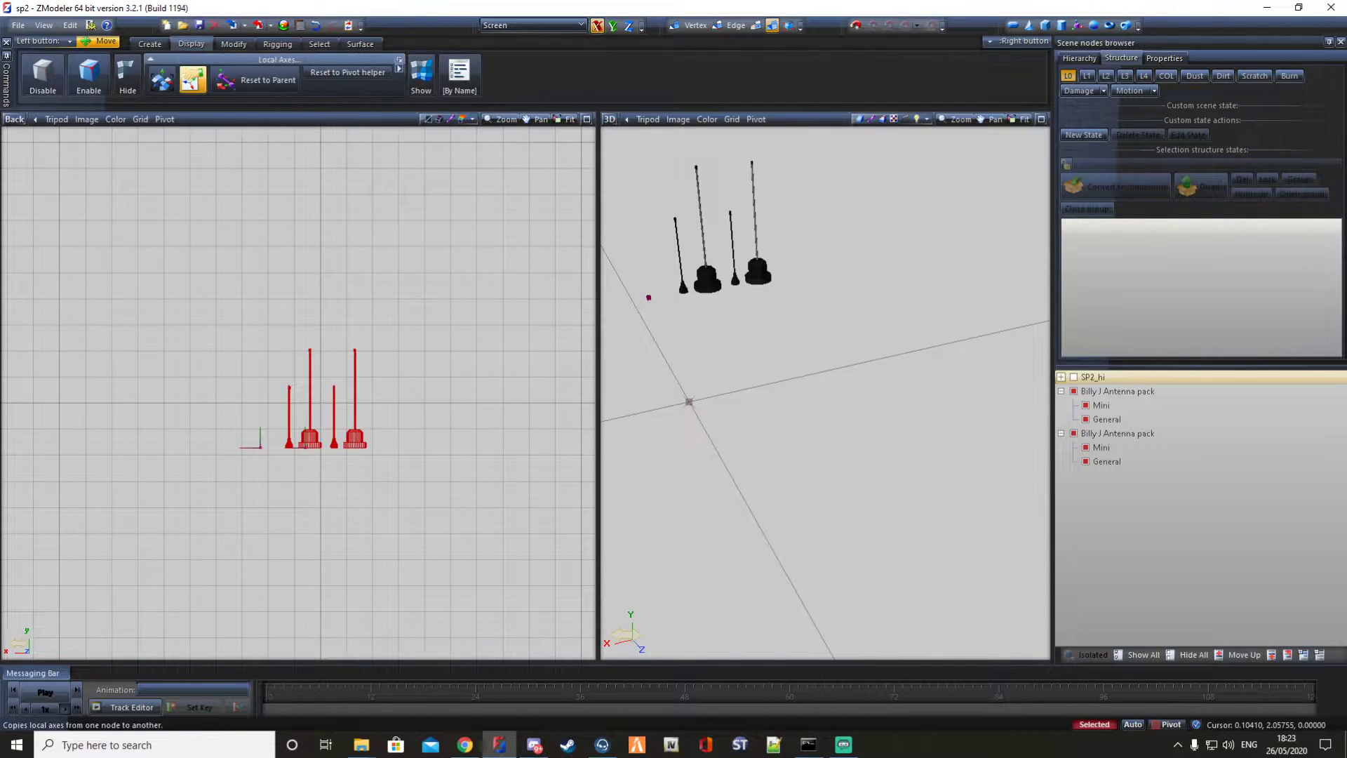
{"action": "left_click", "coordinate": [162, 80]}
{"action": "scroll", "coordinate": [385, 290], "scroll_direction": "up", "scroll_amount": 1}
{"action": "right_click", "coordinate": [352, 253]}
{"action": "left_click", "coordinate": [376, 300]}
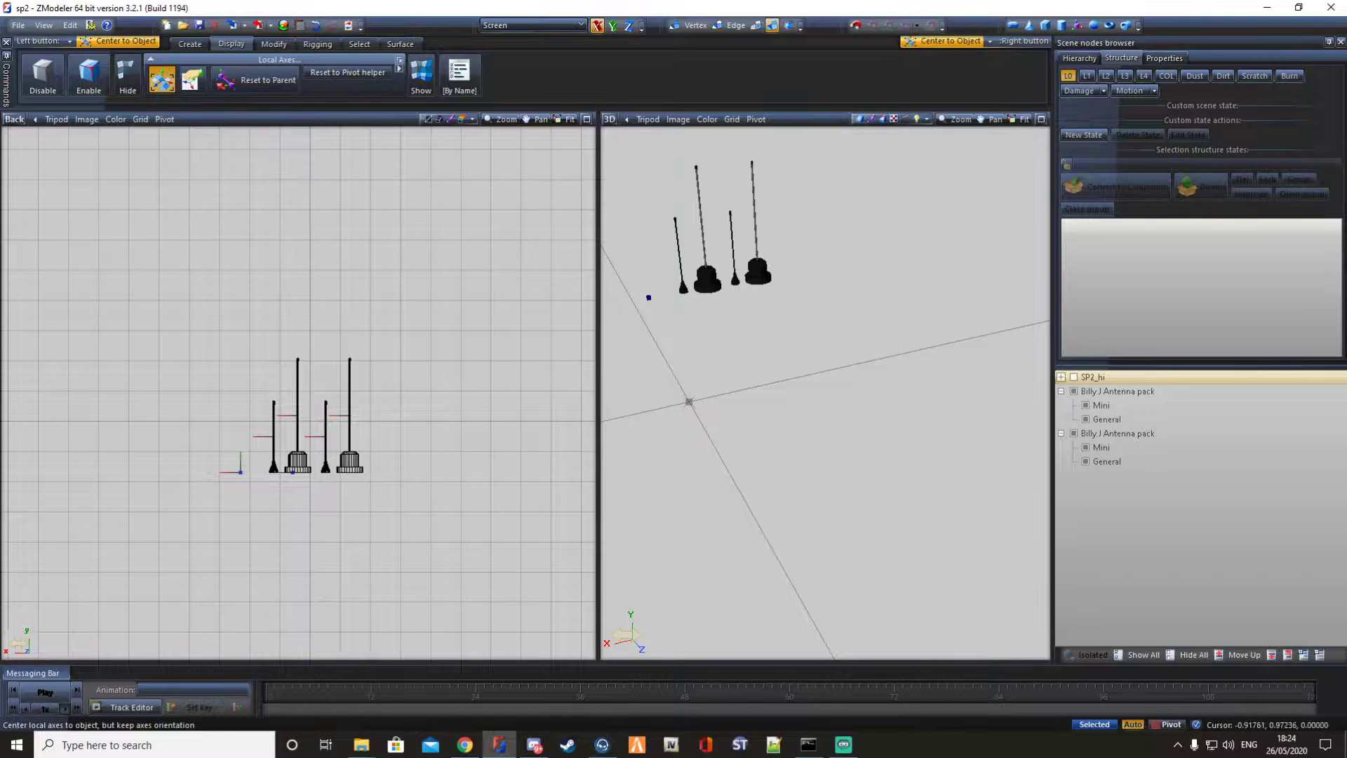
Detach the mast polygons of the tall antenna in the second antenna pack from its base as a separate object.
{"action": "scroll", "coordinate": [465, 446], "scroll_direction": "up", "scroll_amount": 3}
{"action": "scroll", "coordinate": [364, 398], "scroll_direction": "up", "scroll_amount": 1}
{"action": "middle_click_drag", "start_coordinate": [363, 398], "coordinate": [508, 465]}
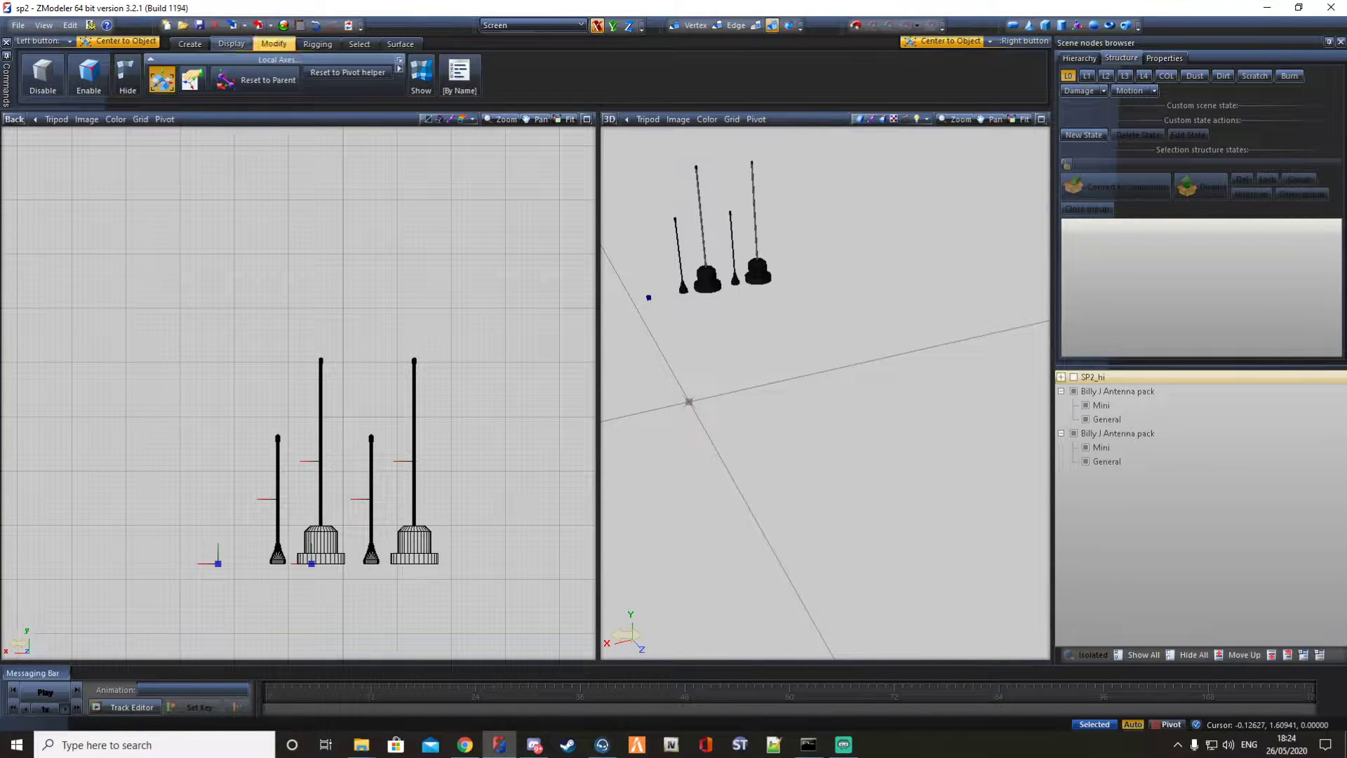
{"action": "left_click", "coordinate": [274, 43]}
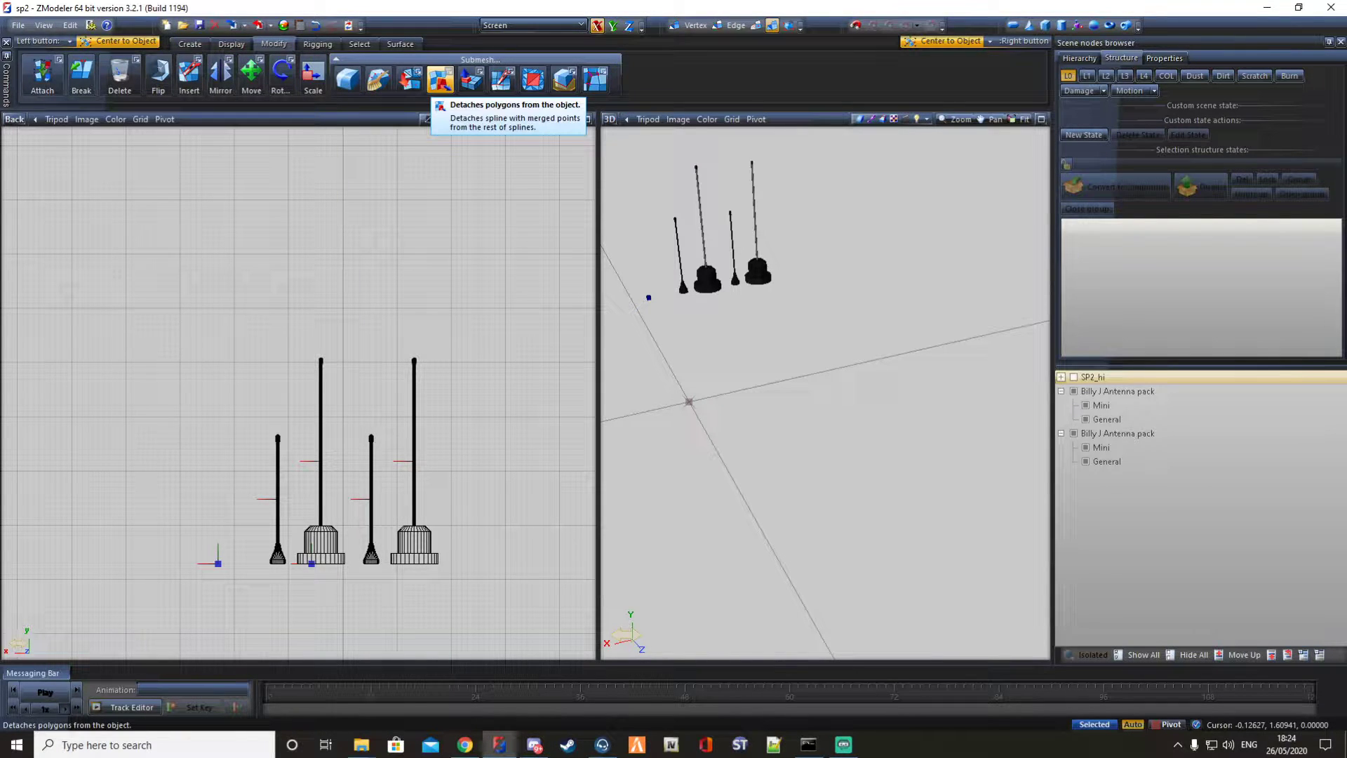
{"action": "left_click", "coordinate": [441, 79]}
{"action": "scroll", "coordinate": [500, 530], "scroll_direction": "up", "scroll_amount": 3}
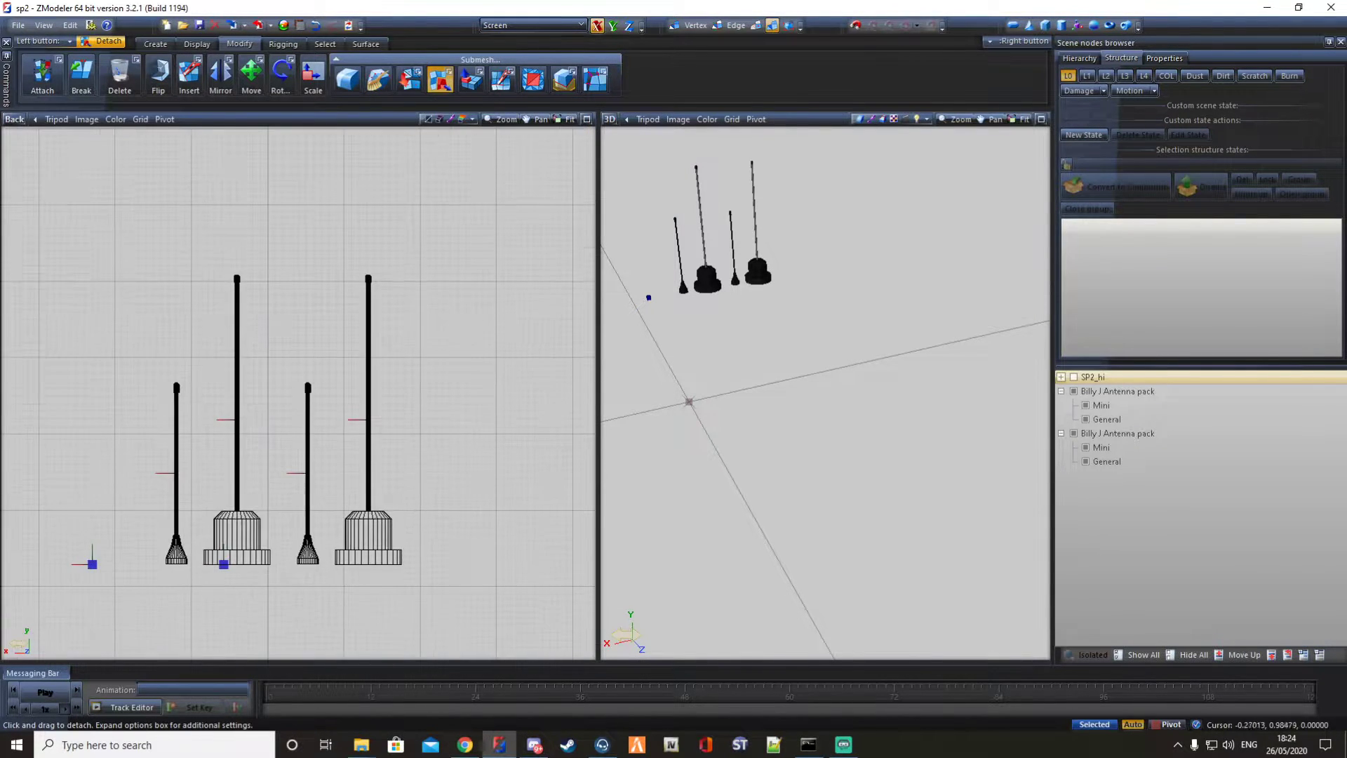
{"action": "middle_click_drag", "start_coordinate": [449, 505], "coordinate": [508, 487]}
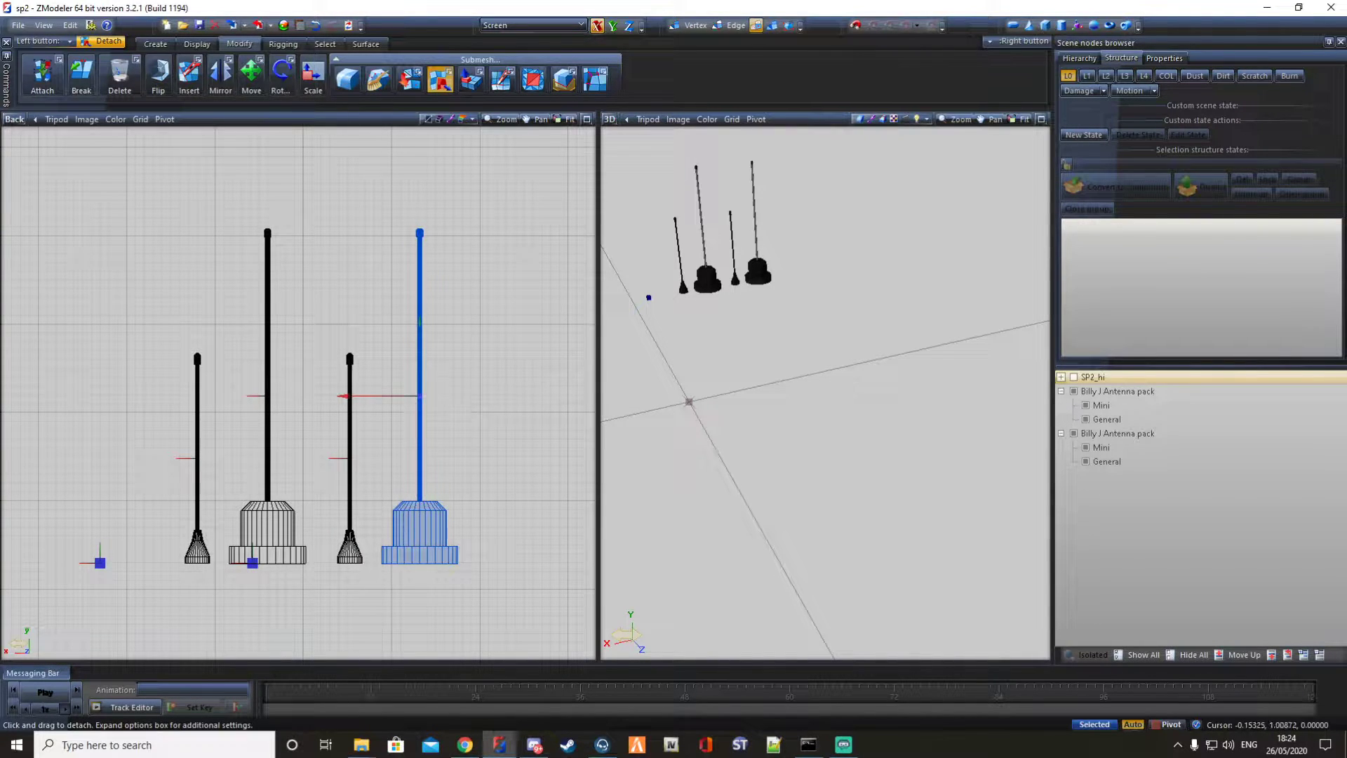
{"action": "key", "text": "space"}
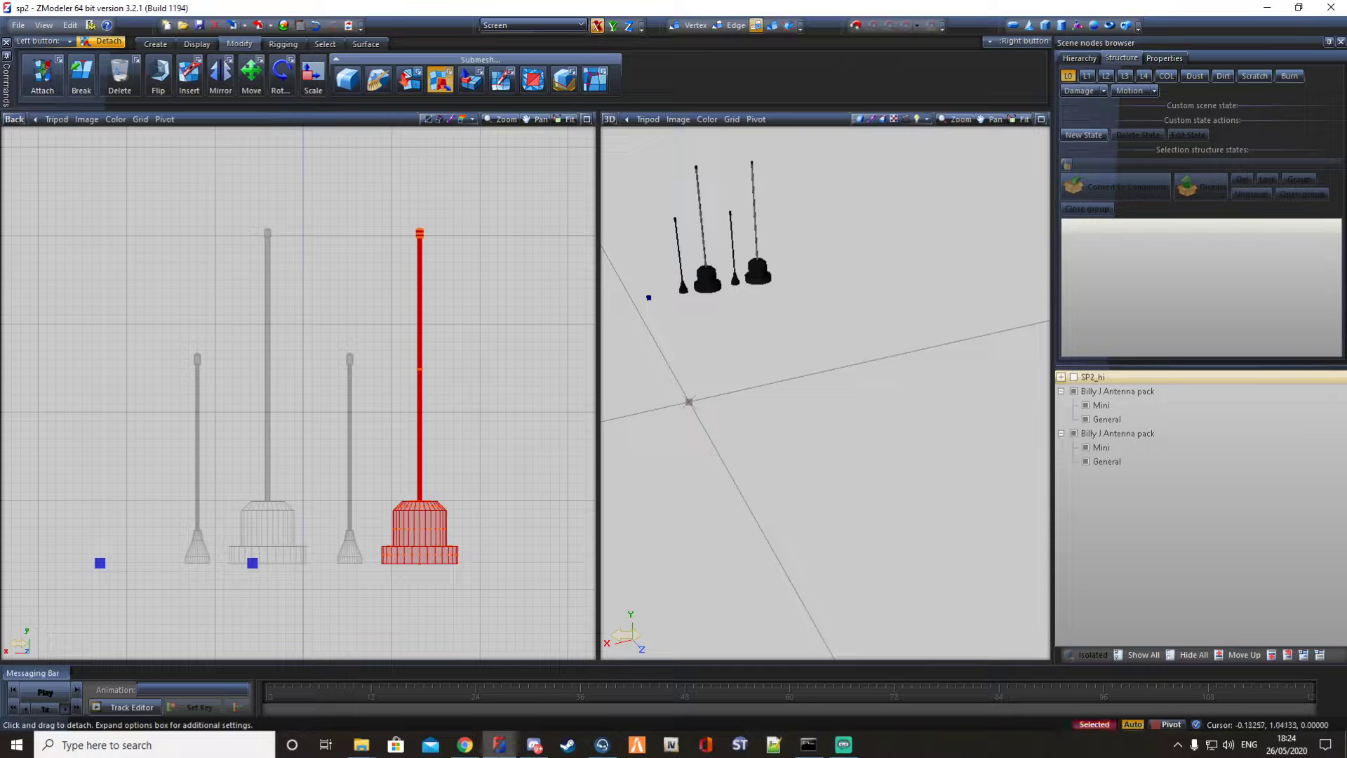
{"action": "middle_click_drag", "start_coordinate": [453, 447], "coordinate": [458, 447]}
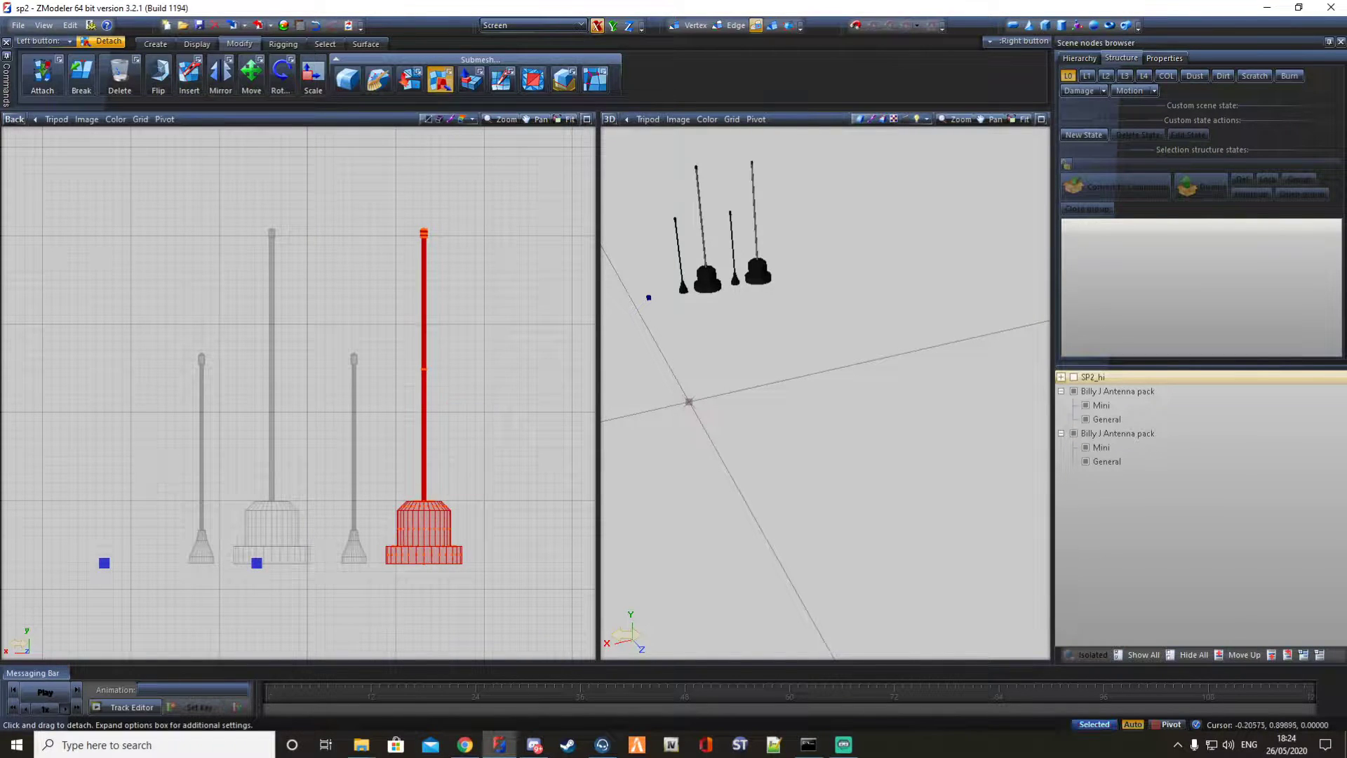
{"action": "scroll", "coordinate": [494, 526], "scroll_direction": "up", "scroll_amount": 2}
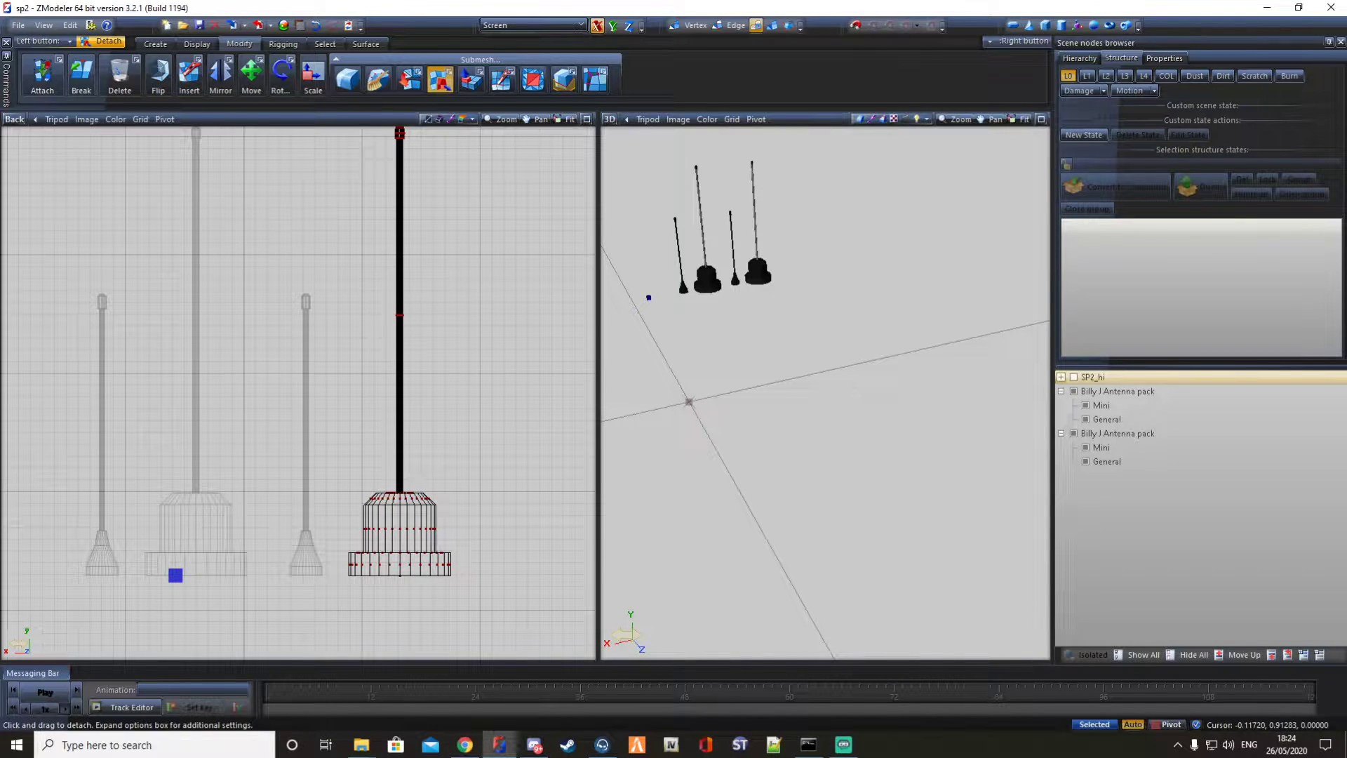
{"action": "middle_click_drag", "start_coordinate": [510, 398], "coordinate": [528, 496]}
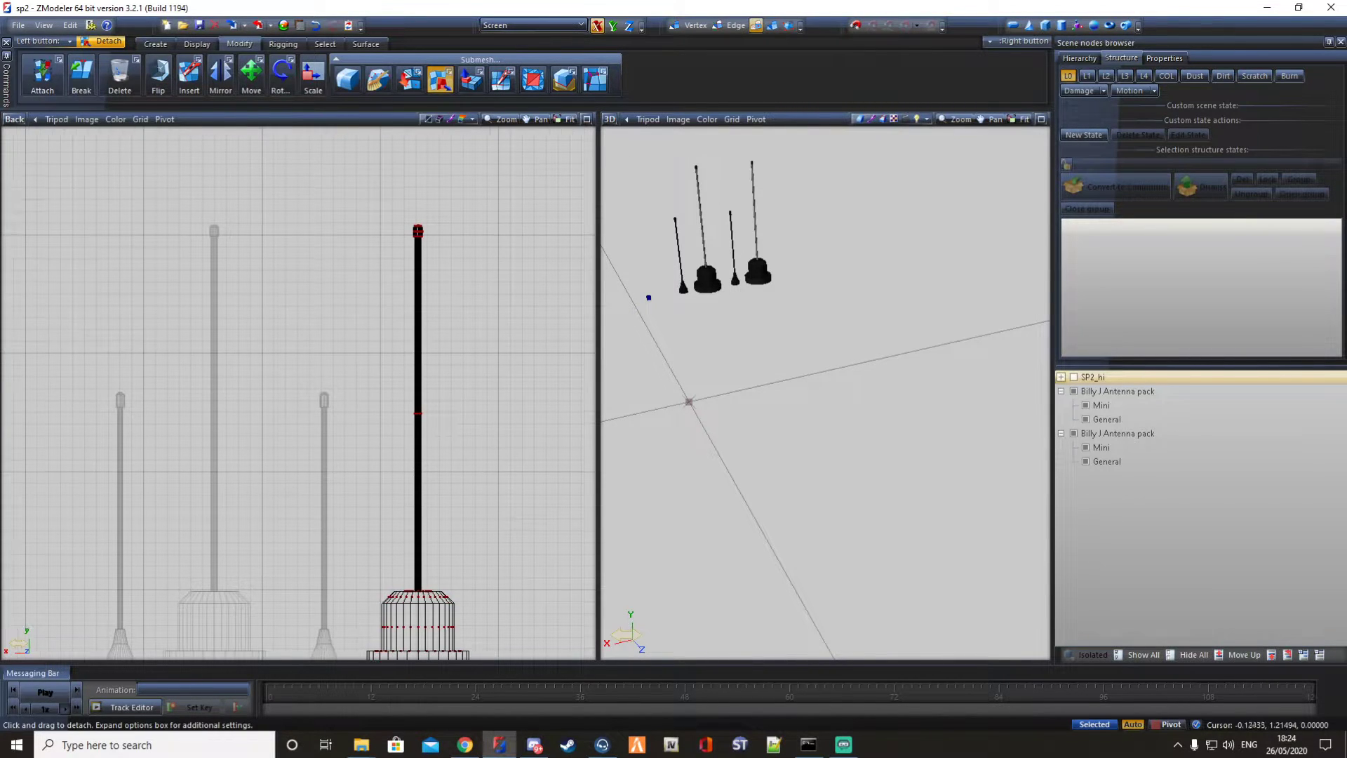
{"action": "scroll", "coordinate": [377, 312], "scroll_direction": "down", "scroll_amount": 1}
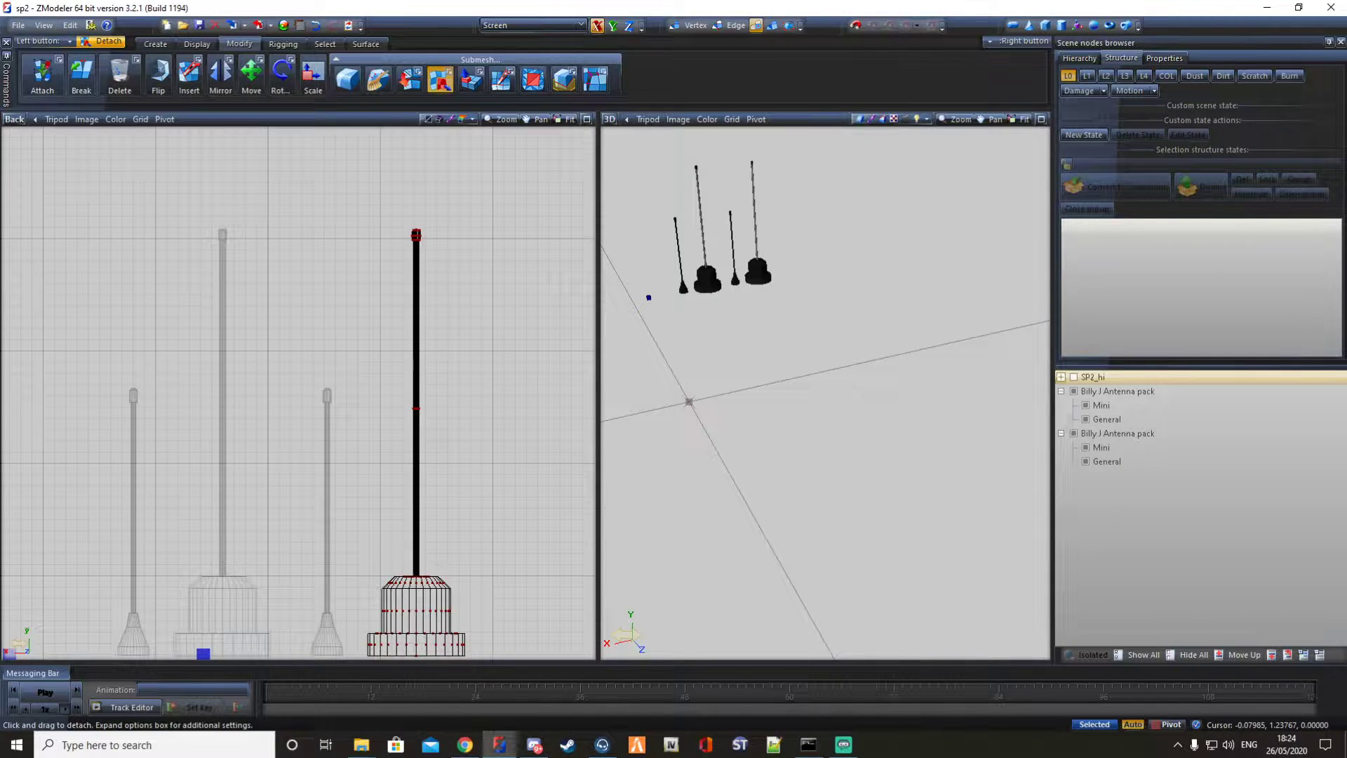
{"action": "left_click_drag", "start_coordinate": [358, 195], "coordinate": [494, 464]}
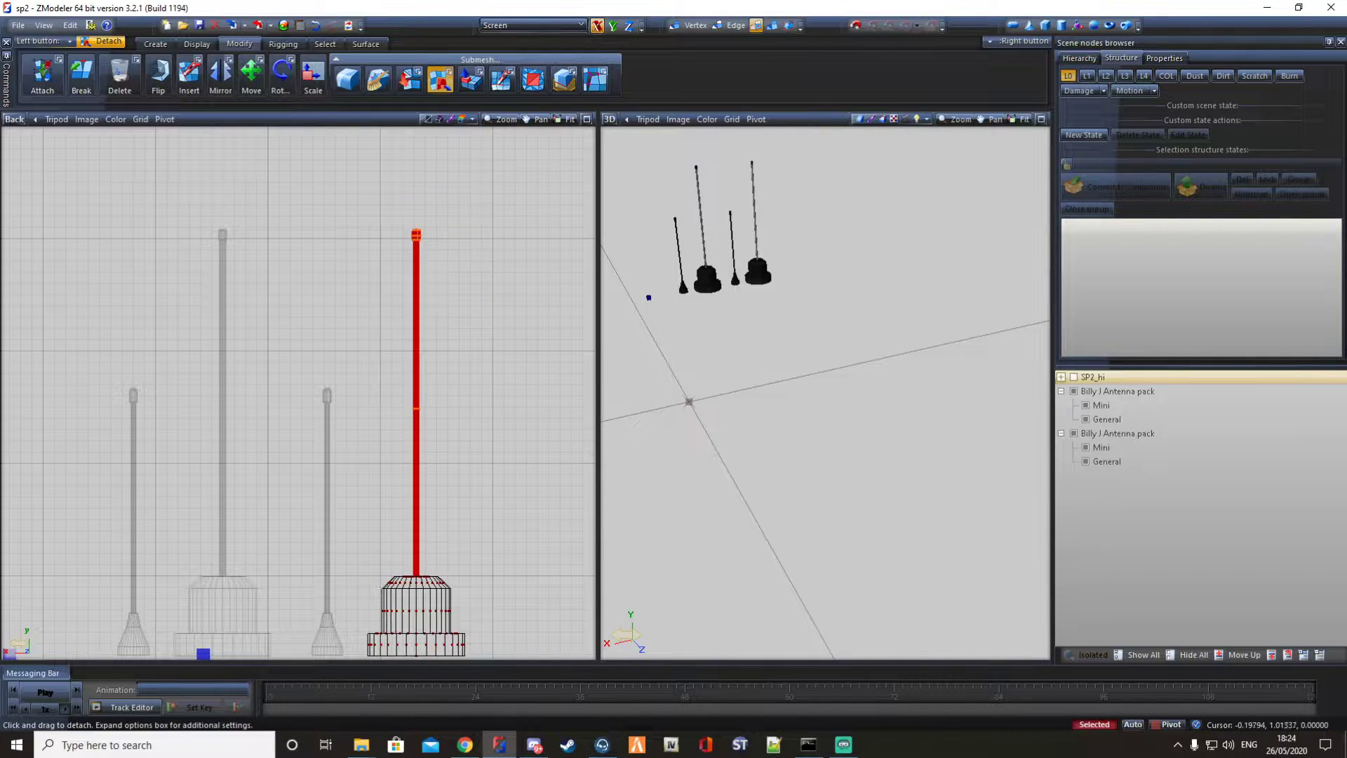
{"action": "left_click", "coordinate": [416, 440]}
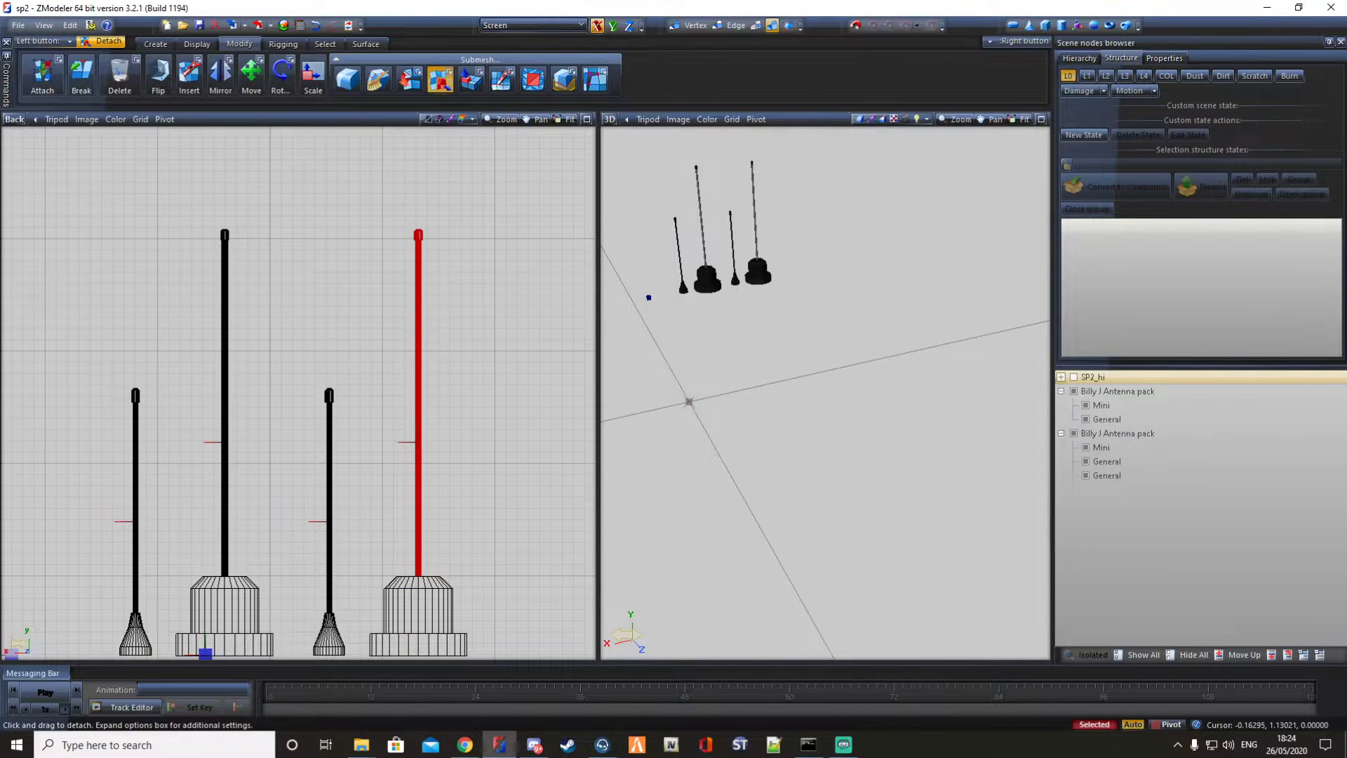
{"action": "left_click_drag", "start_coordinate": [468, 345], "coordinate": [546, 507]}
Detach the mast polygons of the short antenna in the second antenna pack from its base.
{"action": "middle_click_drag", "start_coordinate": [449, 438], "coordinate": [523, 384]}
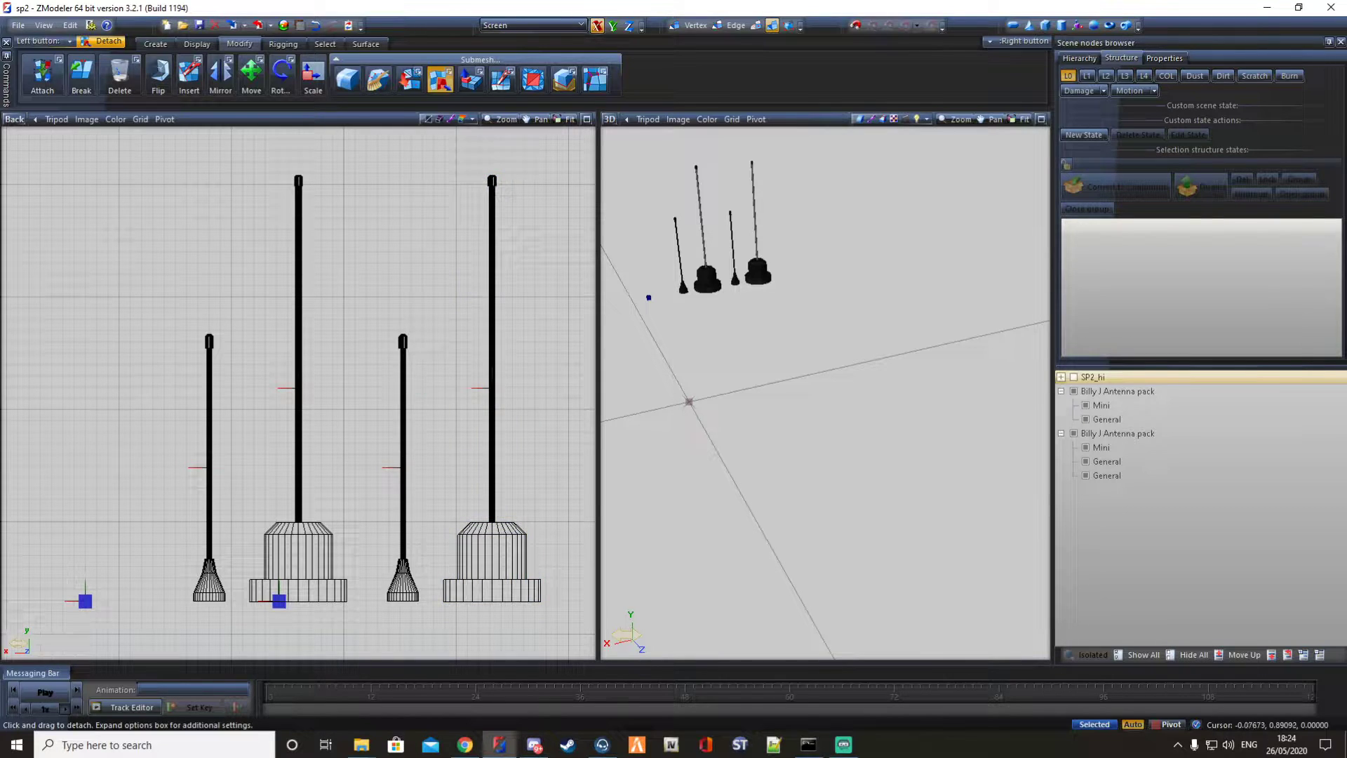
{"action": "left_click", "coordinate": [403, 393]}
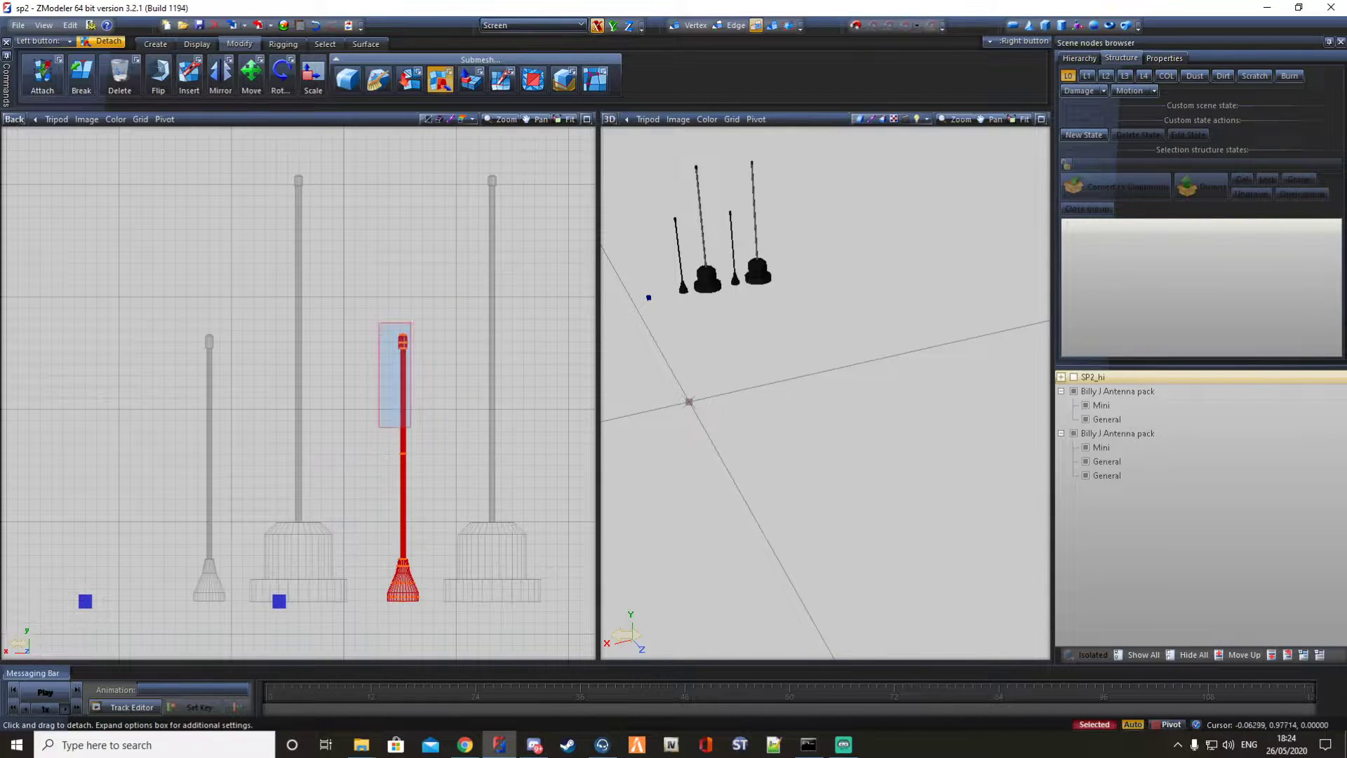
{"action": "key", "text": "3"}
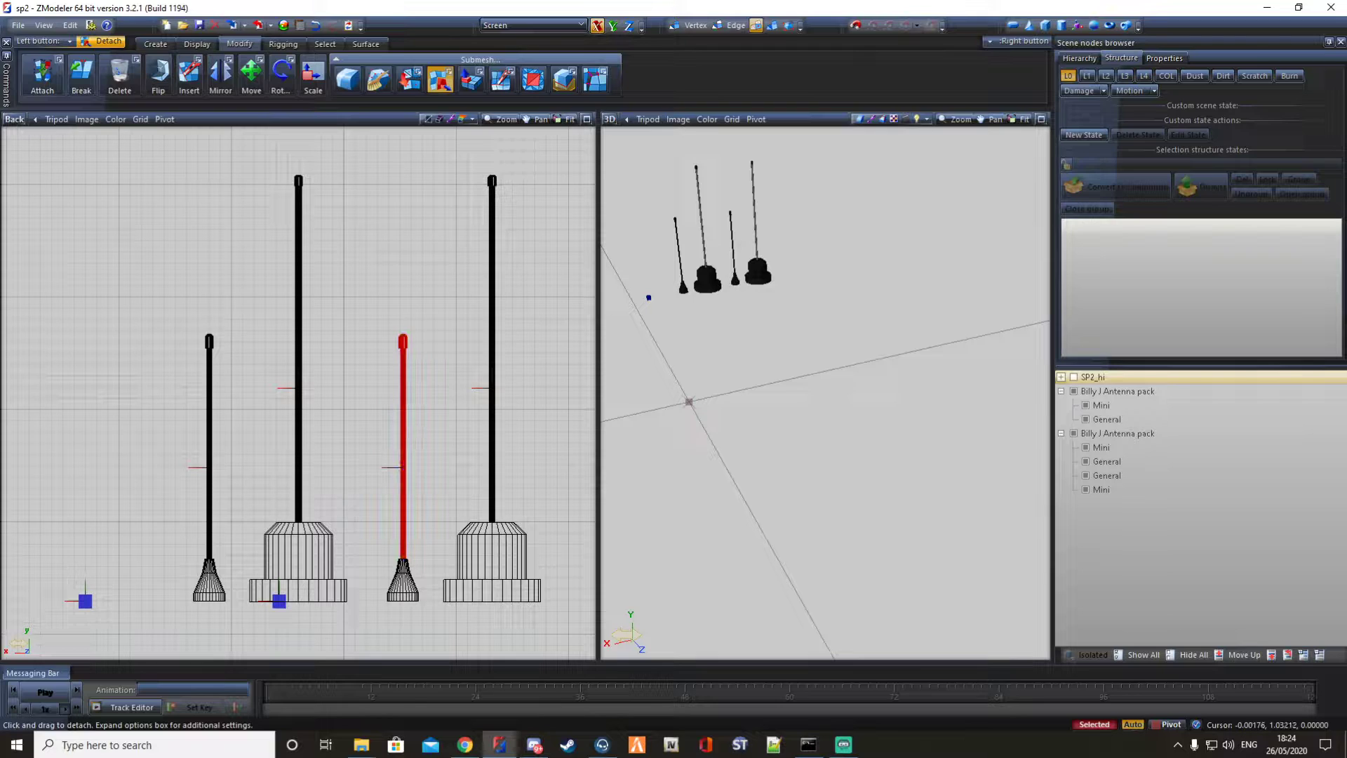
{"action": "left_click", "coordinate": [403, 373]}
{"action": "key", "text": "space"}
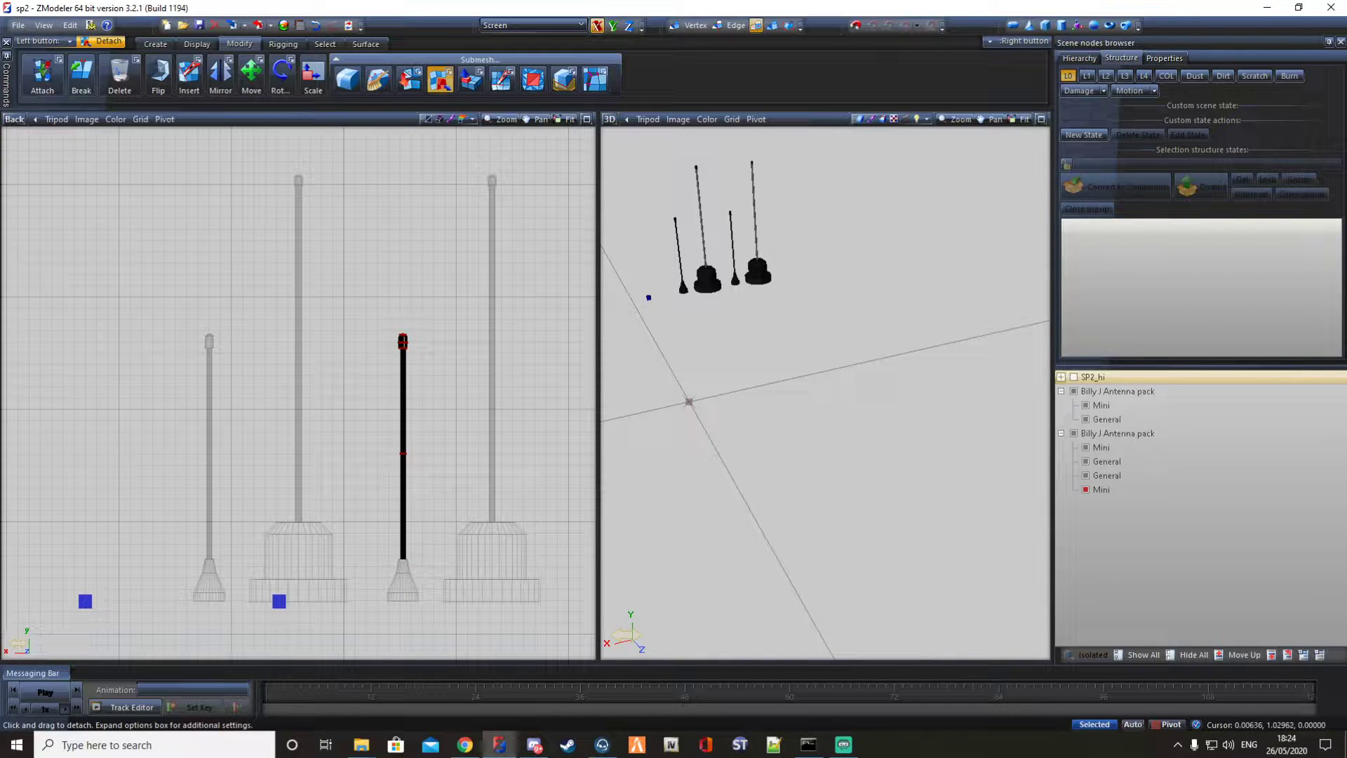
{"action": "key", "text": "4"}
{"action": "key", "text": "ctrl+d"}
Detach the mast polygons of the tall antenna in the first antenna pack from its base.
{"action": "key", "text": "3"}
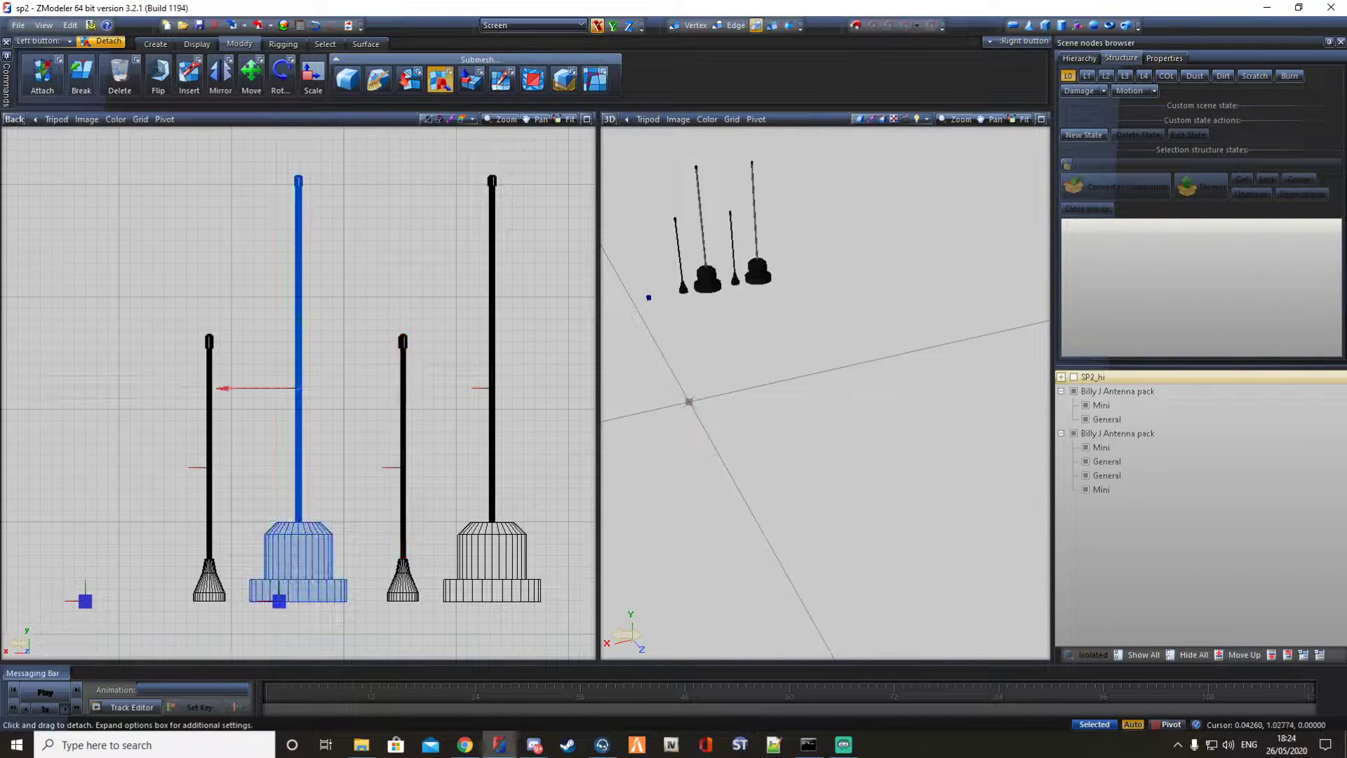
{"action": "left_click", "coordinate": [296, 379]}
{"action": "right_click_drag", "start_coordinate": [263, 159], "coordinate": [318, 391]}
{"action": "left_click", "coordinate": [355, 403]}
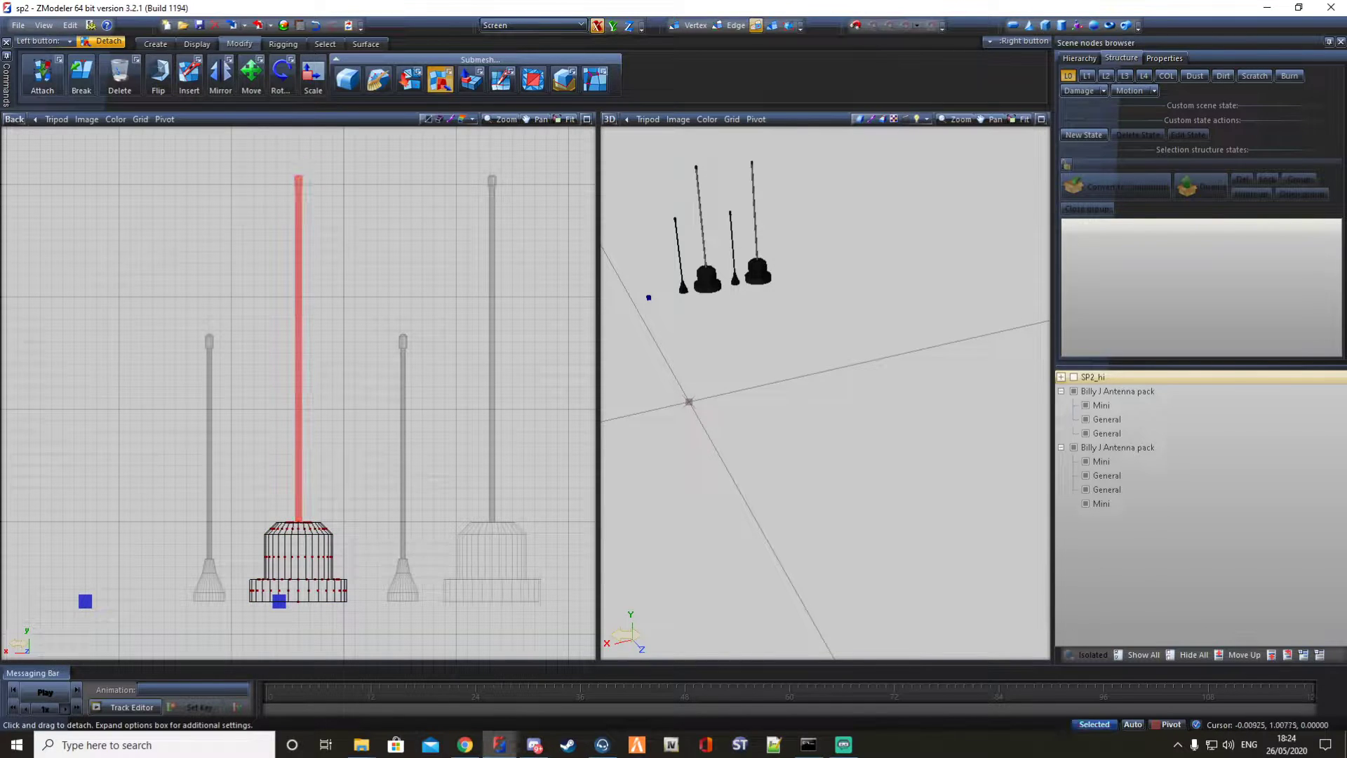
{"action": "key", "text": "4"}
{"action": "key", "text": "ctrl+d"}
Detach the mast polygons of the short antenna in the first antenna pack from its base.
{"action": "key", "text": "3"}
{"action": "left_click", "coordinate": [209, 382]}
{"action": "right_click_drag", "start_coordinate": [185, 338], "coordinate": [228, 477]}
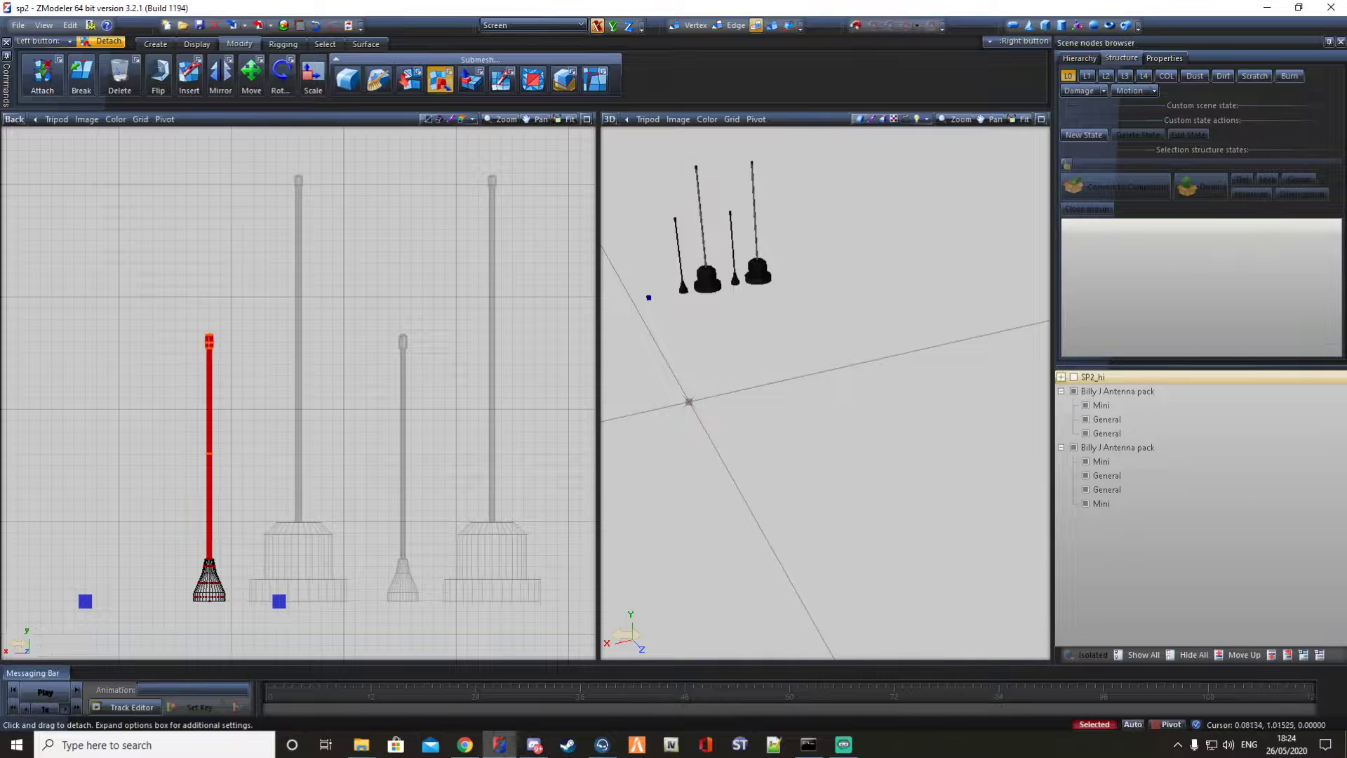
{"action": "left_click_drag", "start_coordinate": [236, 361], "coordinate": [254, 403]}
{"action": "key", "text": "4"}
{"action": "key", "text": "ctrl+d"}
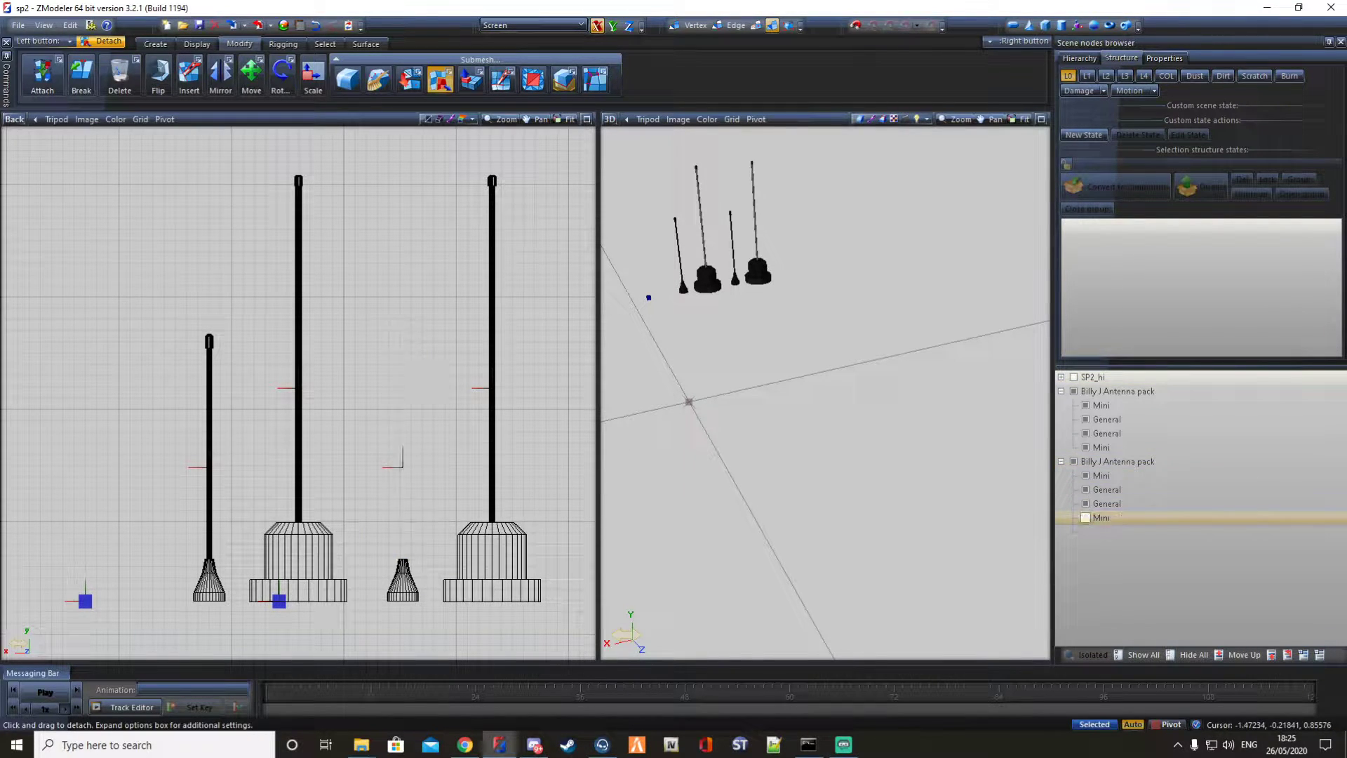
Hide the Mini and General base meshes in both antenna packs, leaving the four detached masts shown.
{"action": "left_click", "coordinate": [1086, 490]}
{"action": "left_click", "coordinate": [1086, 476]}
{"action": "left_click", "coordinate": [1085, 419]}
{"action": "left_click", "coordinate": [1086, 405]}
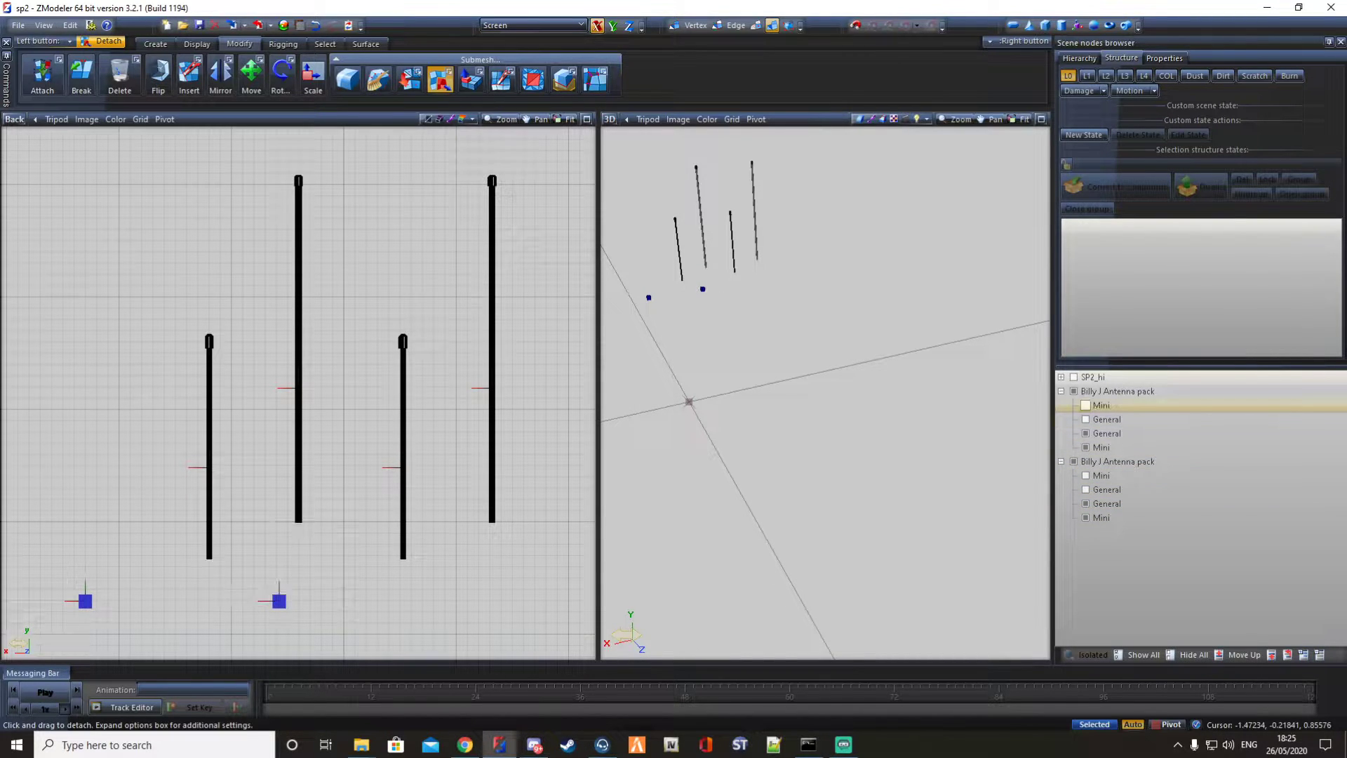
Select the four detached masts and copy them in place.
{"action": "left_click_drag", "start_coordinate": [254, 257], "coordinate": [527, 501]}
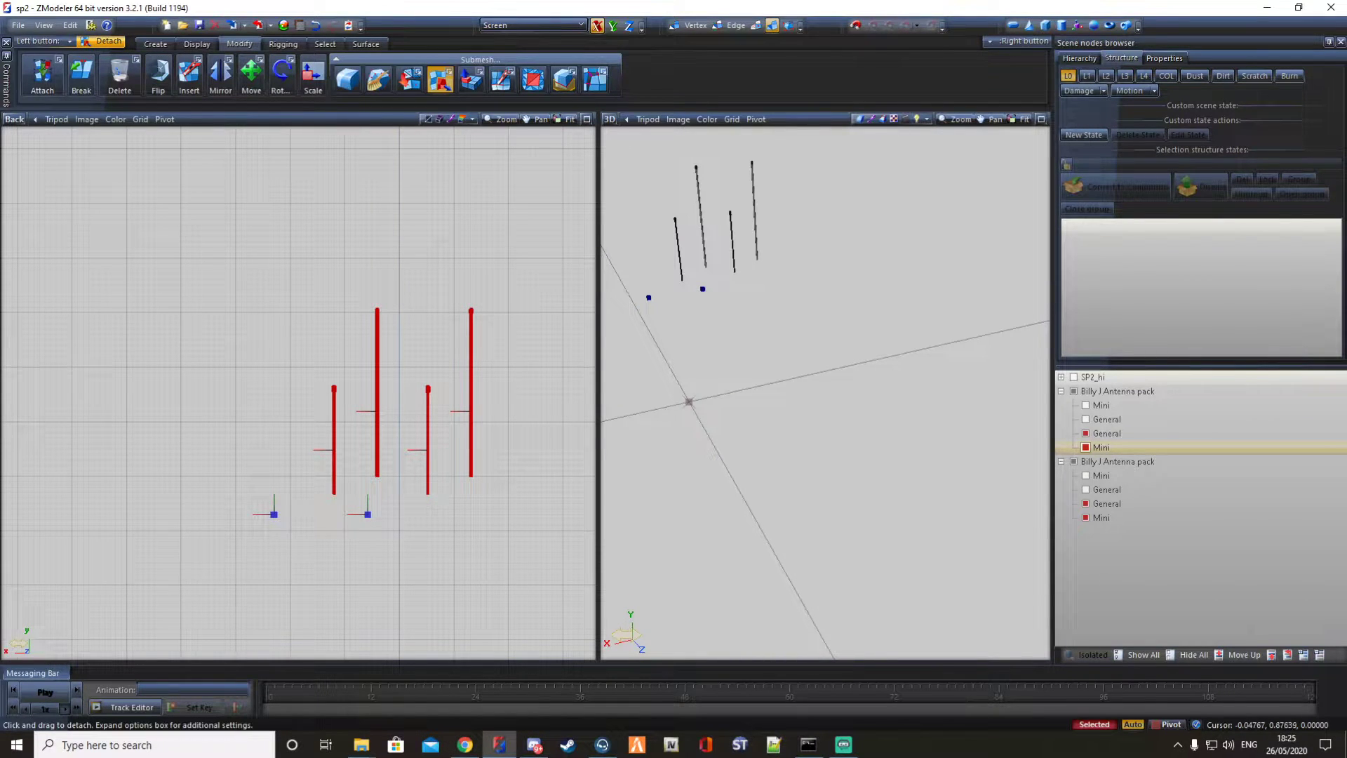
{"action": "left_click", "coordinate": [155, 44]}
{"action": "left_click", "coordinate": [36, 75]}
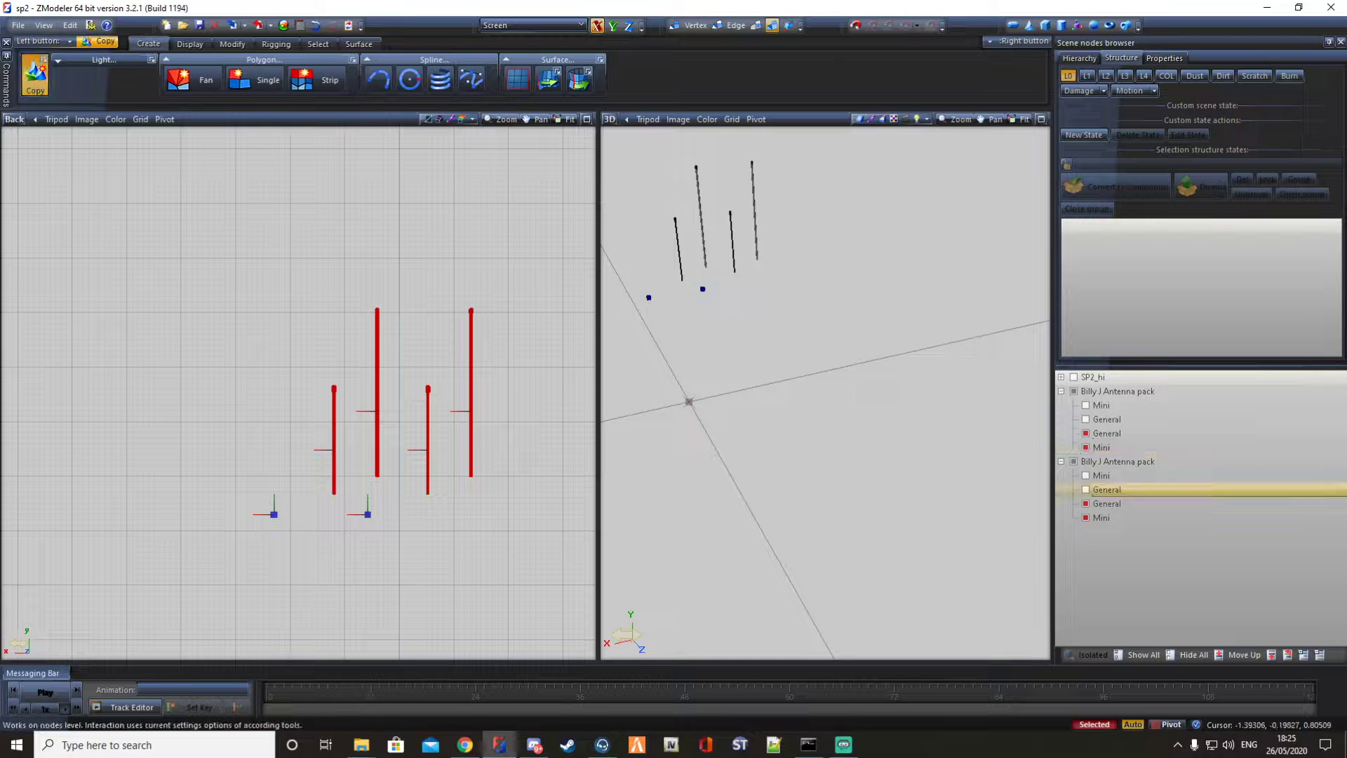
{"action": "middle_click_drag", "start_coordinate": [288, 290], "coordinate": [284, 291]}
{"action": "left_click", "coordinate": [284, 290]}
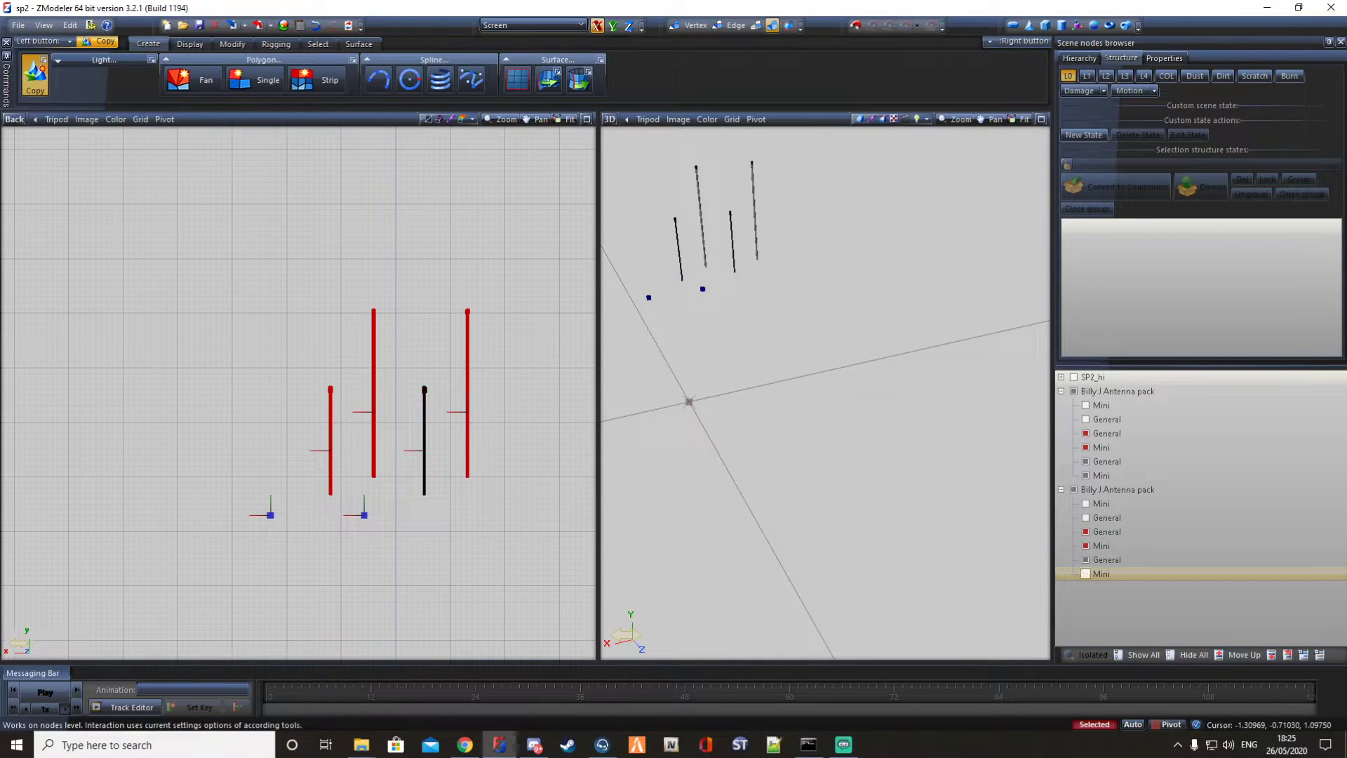
Hide the copied General and Mini masts in both antenna packs.
{"action": "left_click", "coordinate": [1102, 573]}
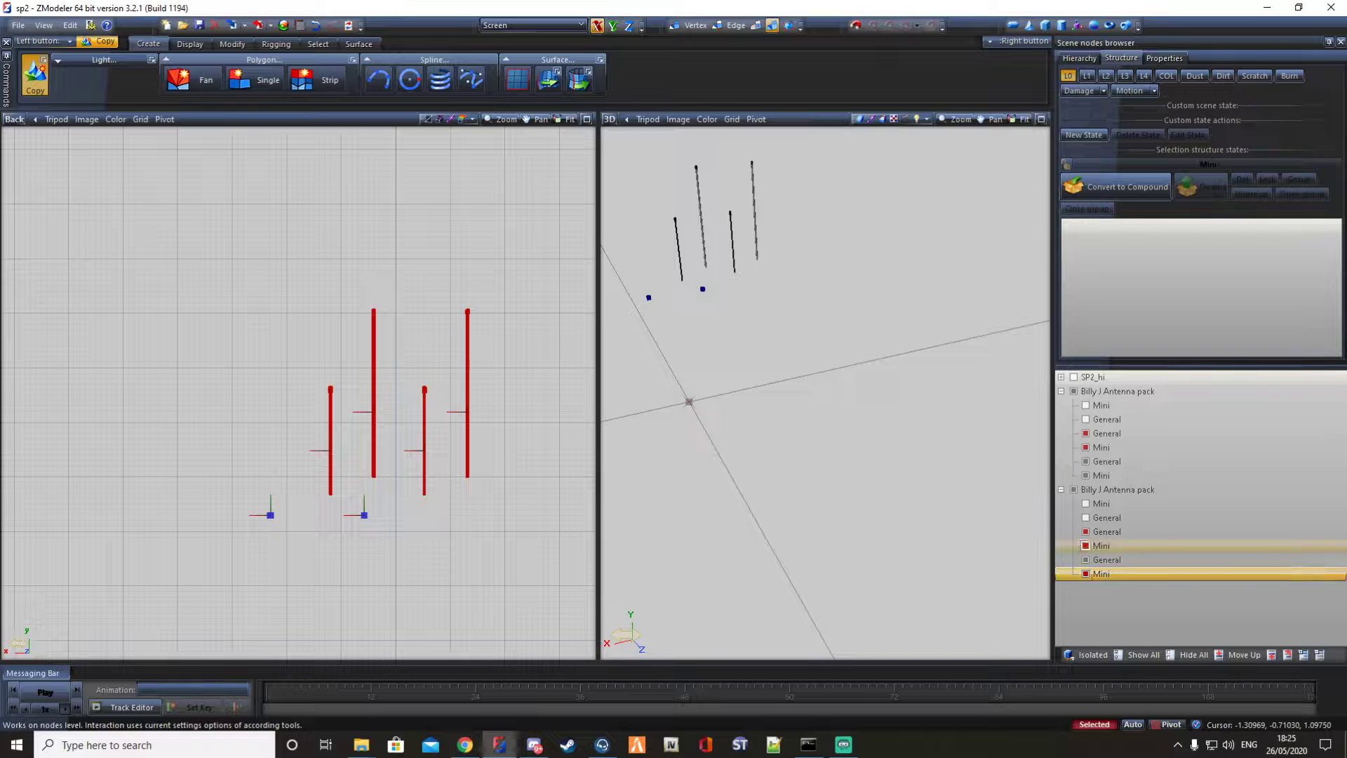
{"action": "key", "text": "space"}
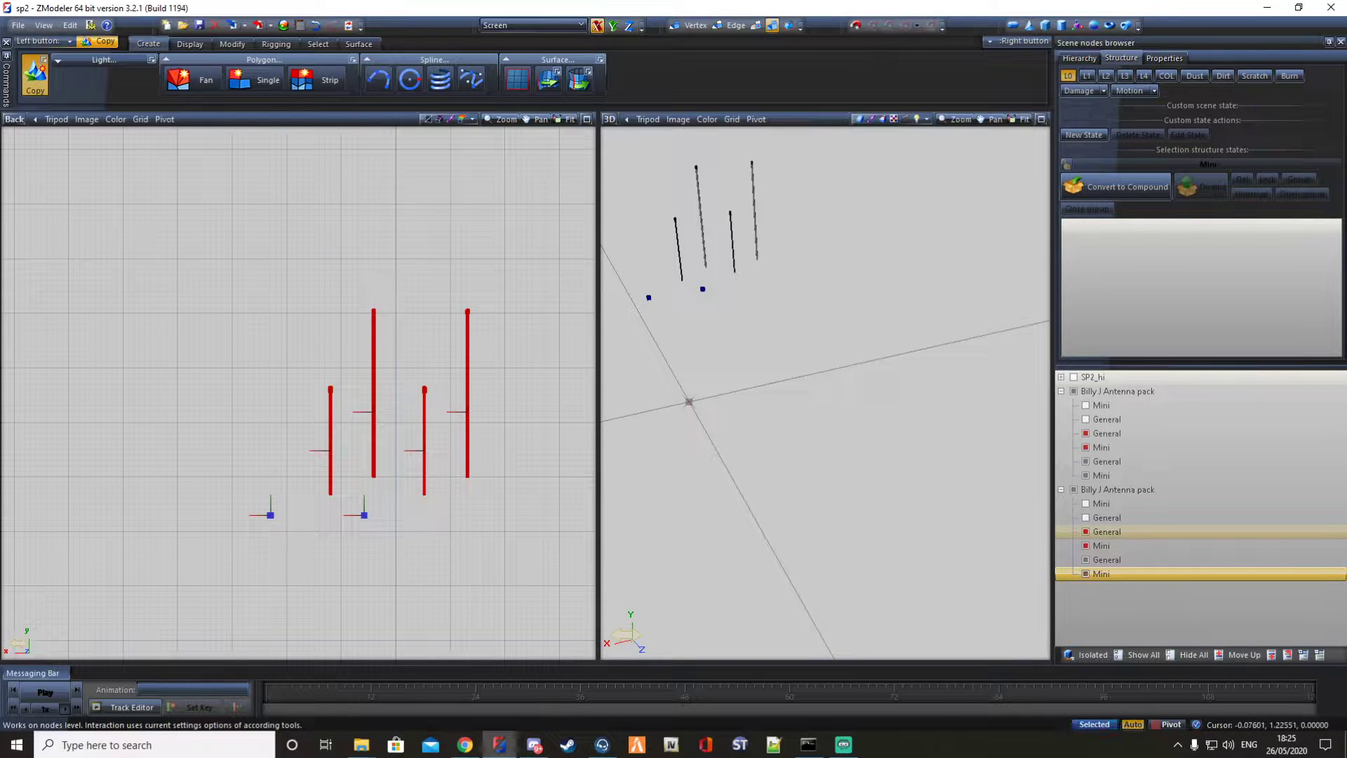
{"action": "left_click", "coordinate": [1086, 574]}
{"action": "left_click", "coordinate": [1086, 560]}
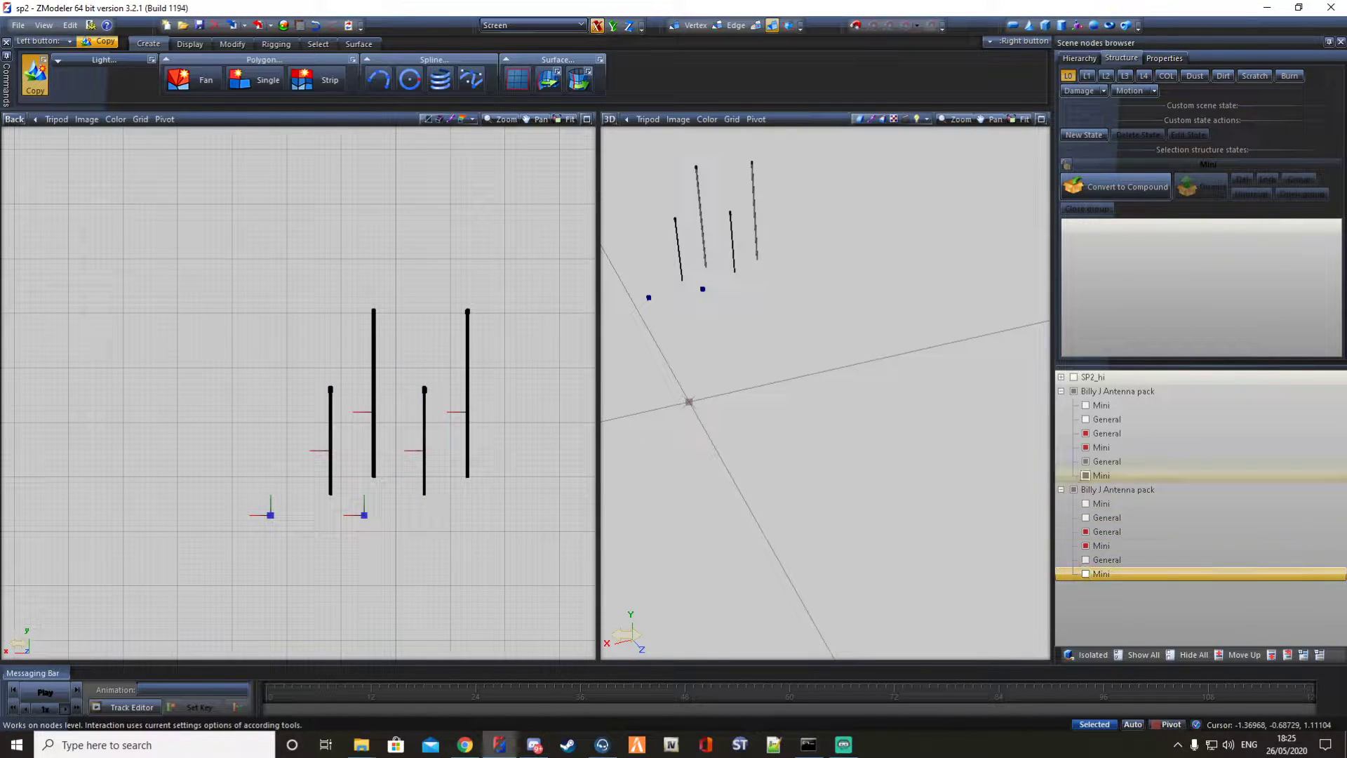
{"action": "left_click", "coordinate": [1085, 476]}
{"action": "left_click", "coordinate": [1086, 462]}
Select the four original detached masts and convert them to dummy nodes.
{"action": "middle_click_drag", "start_coordinate": [236, 303], "coordinate": [150, 327]}
{"action": "left_click_drag", "start_coordinate": [145, 269], "coordinate": [501, 531]}
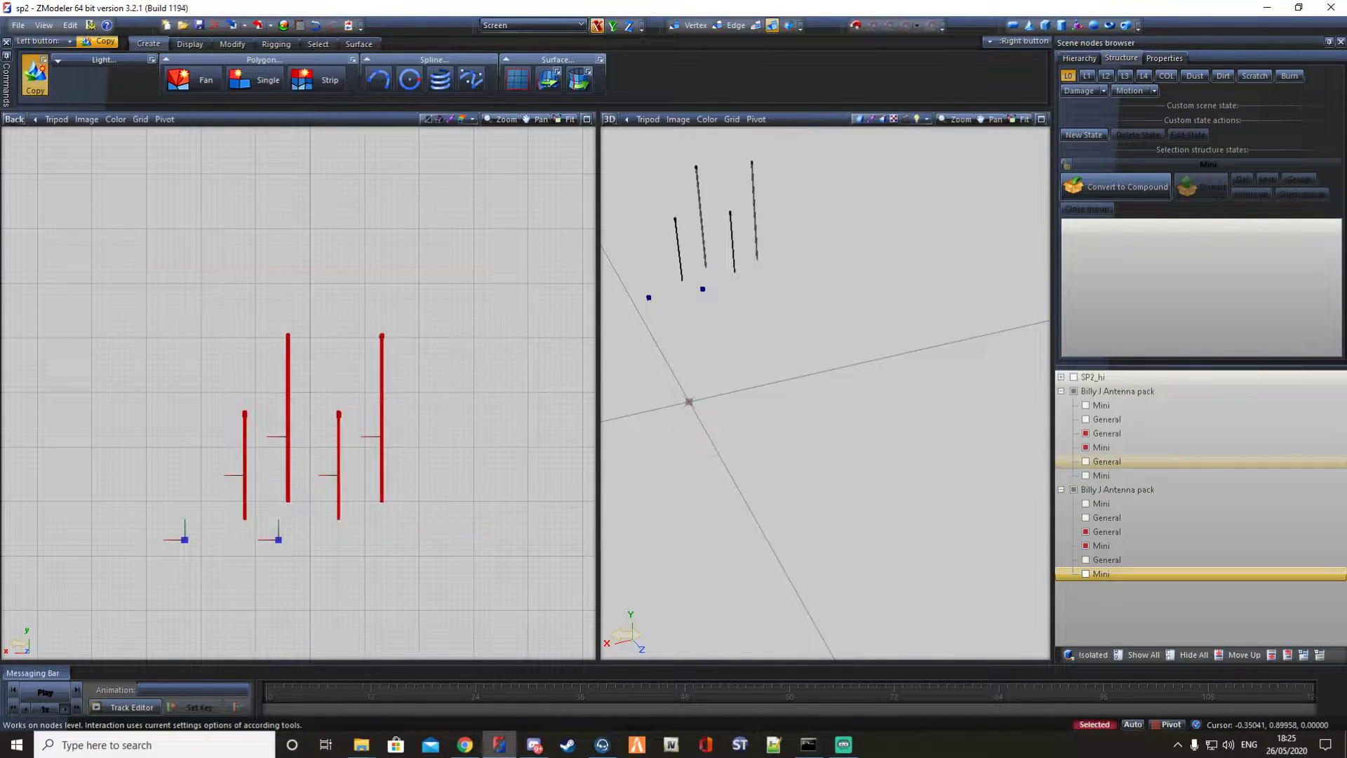
{"action": "right_click", "coordinate": [475, 410]}
{"action": "mouse_move", "coordinate": [519, 418]}
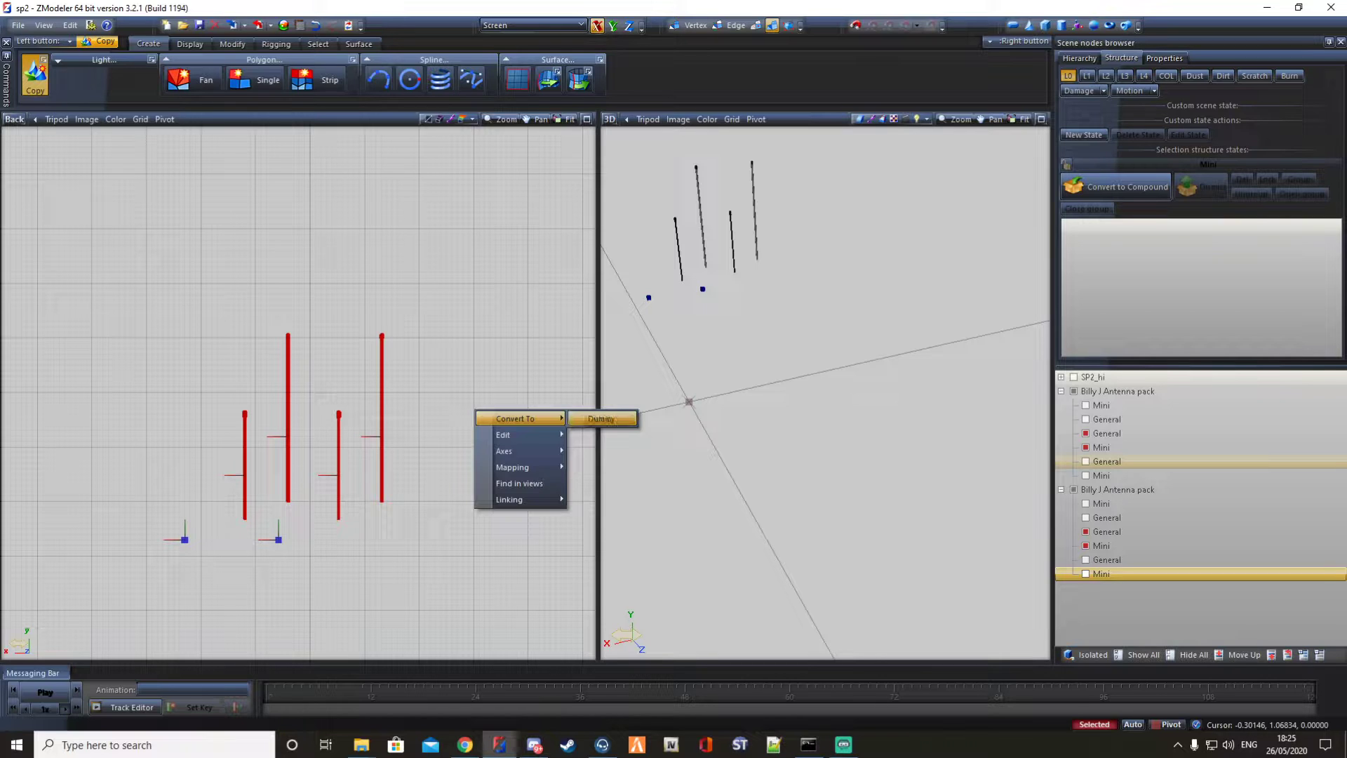
{"action": "left_click", "coordinate": [602, 418]}
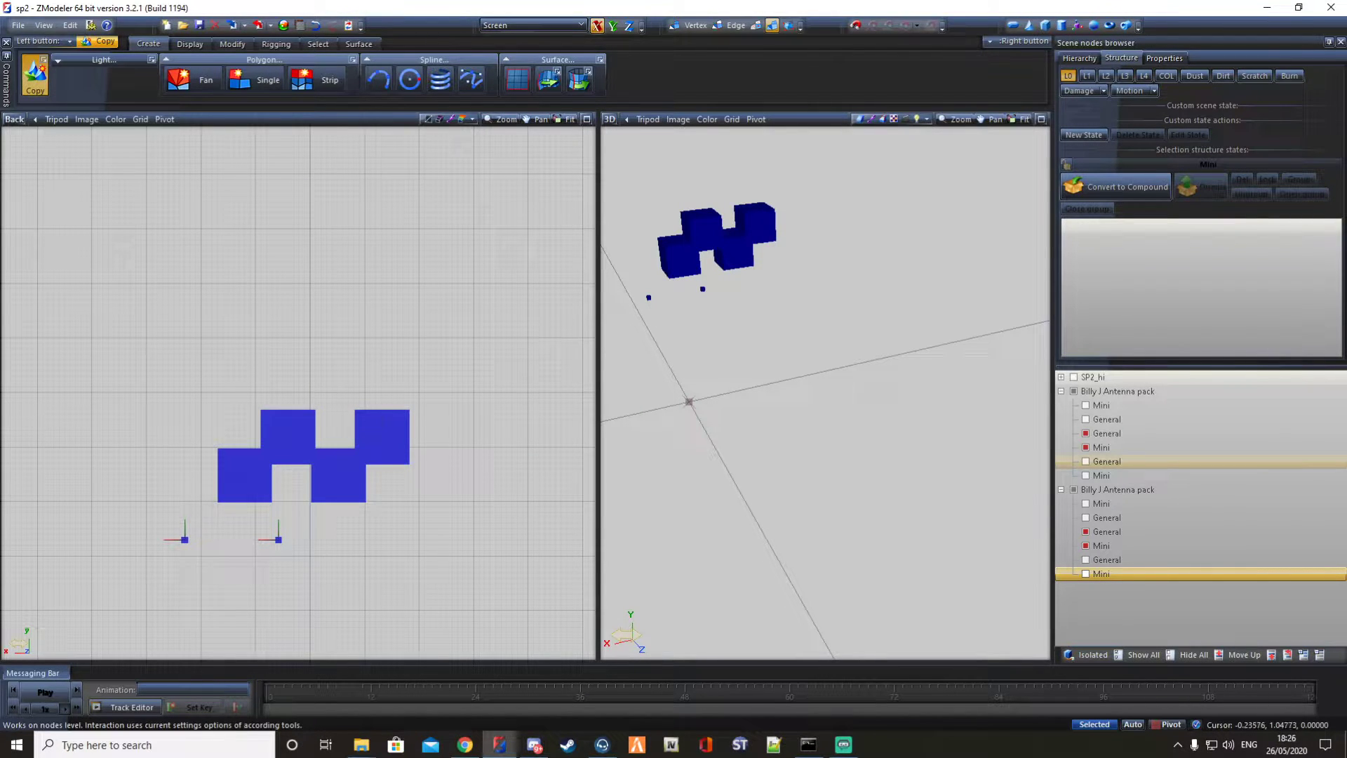
Select the four mast dummies and set their Scale X, Scale Y and Scale Z to 0.015.
{"action": "middle_click_drag", "start_coordinate": [292, 372], "coordinate": [296, 366]}
{"action": "left_click_drag", "start_coordinate": [130, 318], "coordinate": [521, 495]}
{"action": "left_click", "coordinate": [1164, 58]}
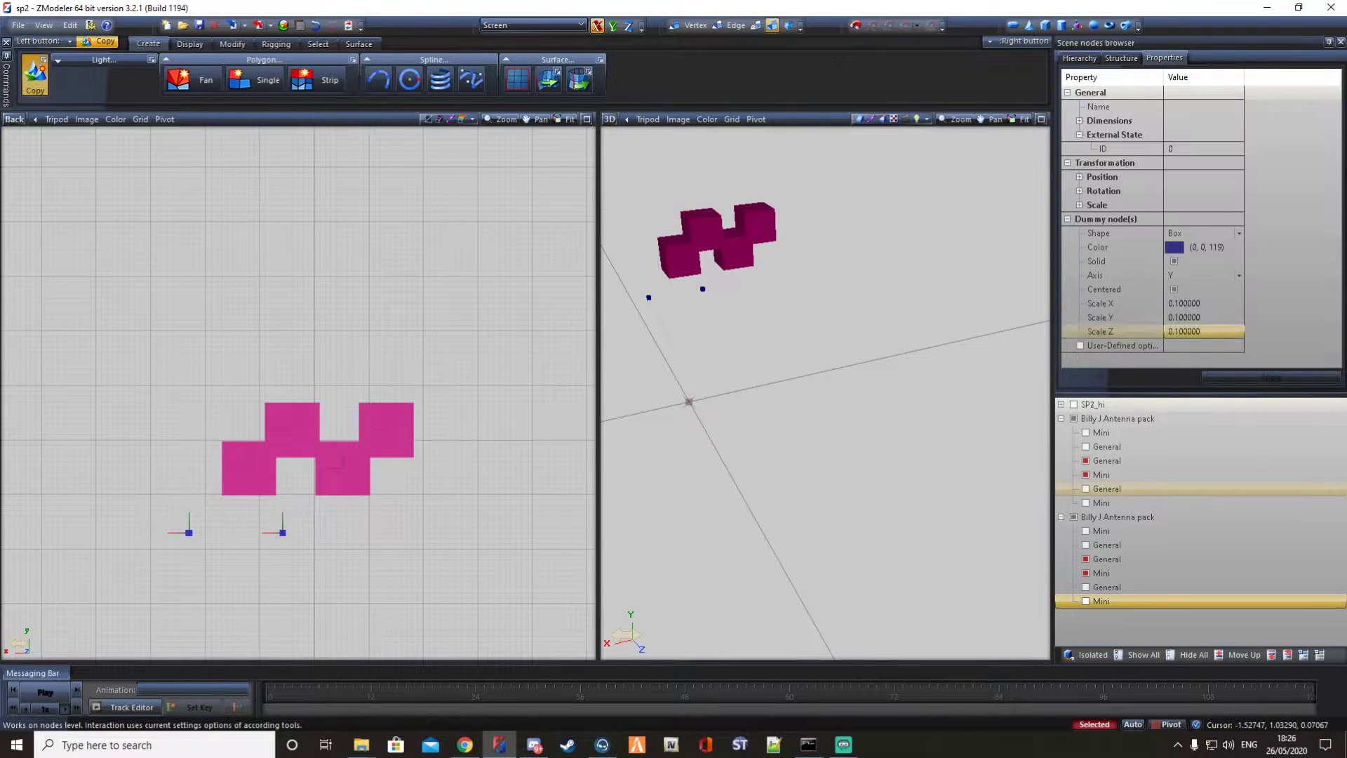
{"action": "left_click", "coordinate": [1203, 303]}
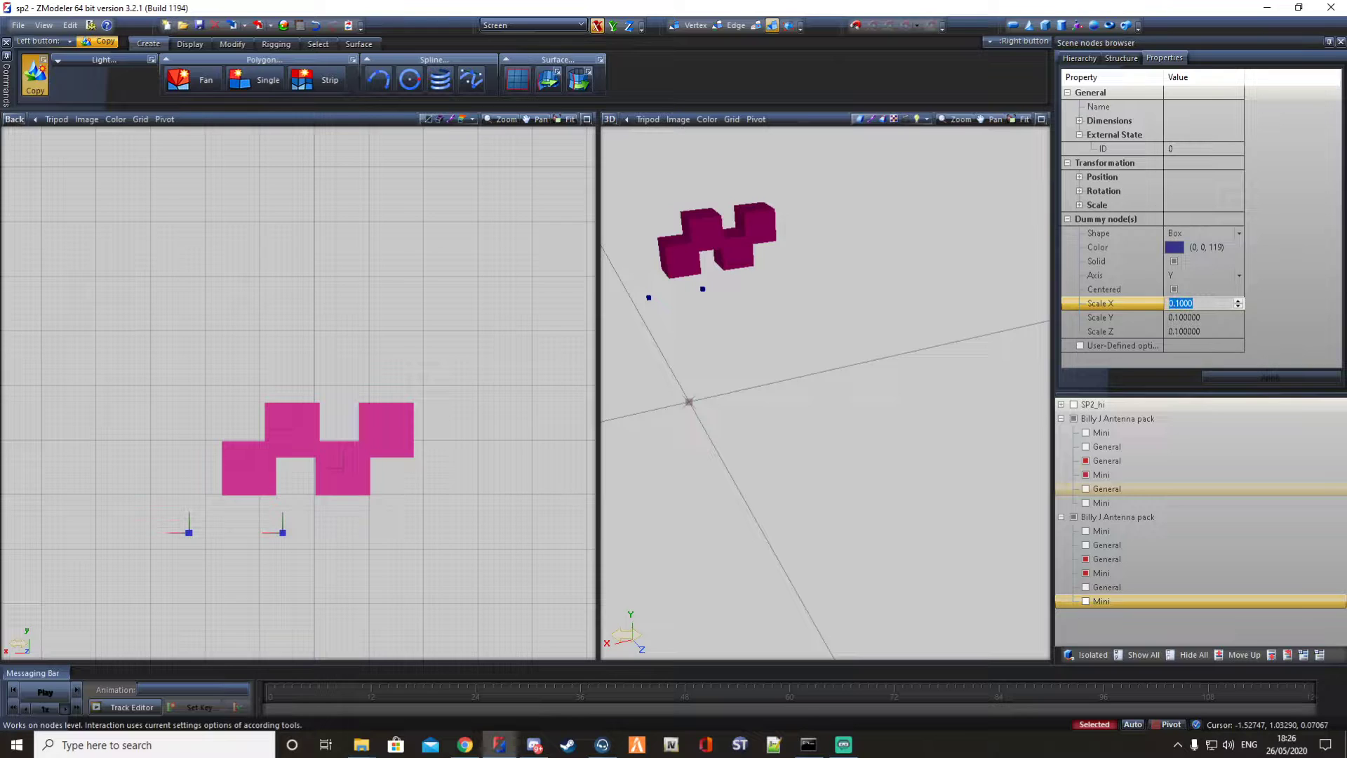
{"action": "type", "text": "0.015"}
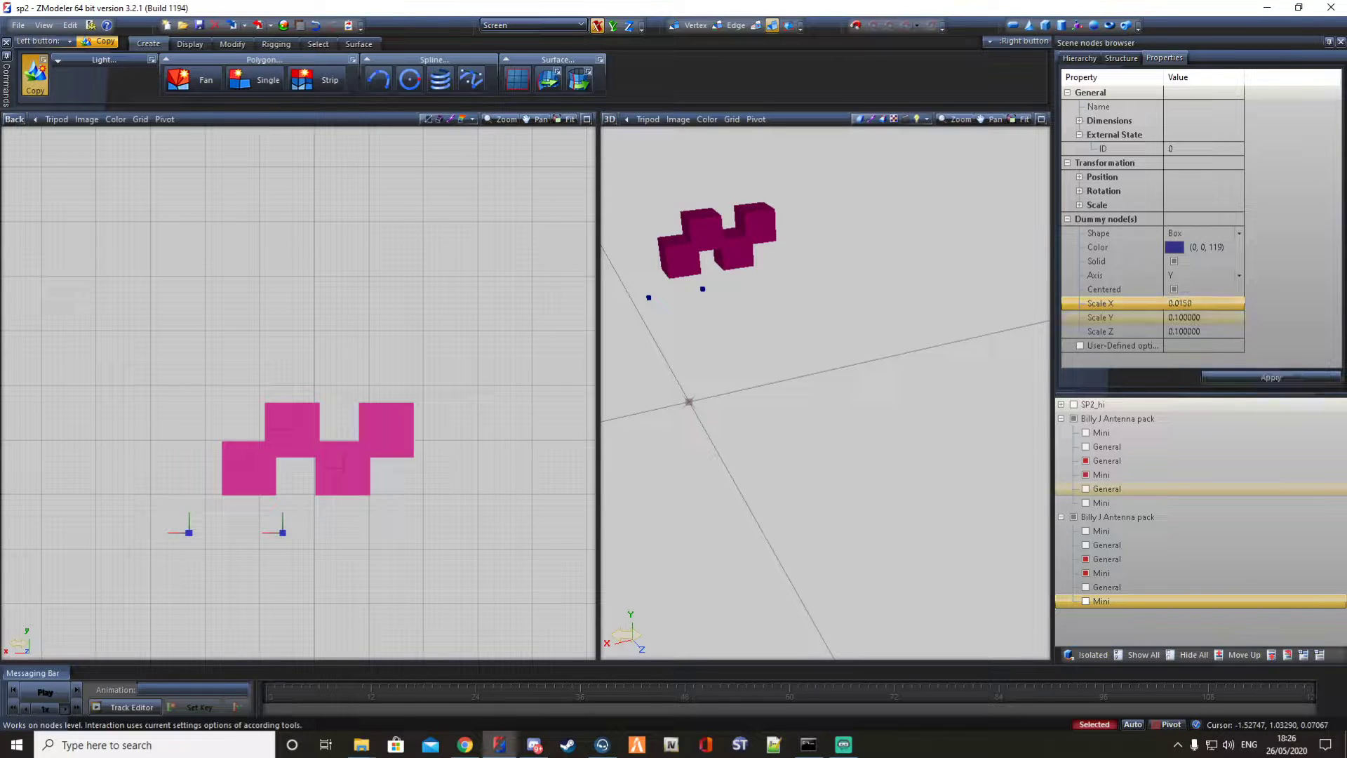
{"action": "key", "text": "Tab"}
{"action": "type", "text": "0.015"}
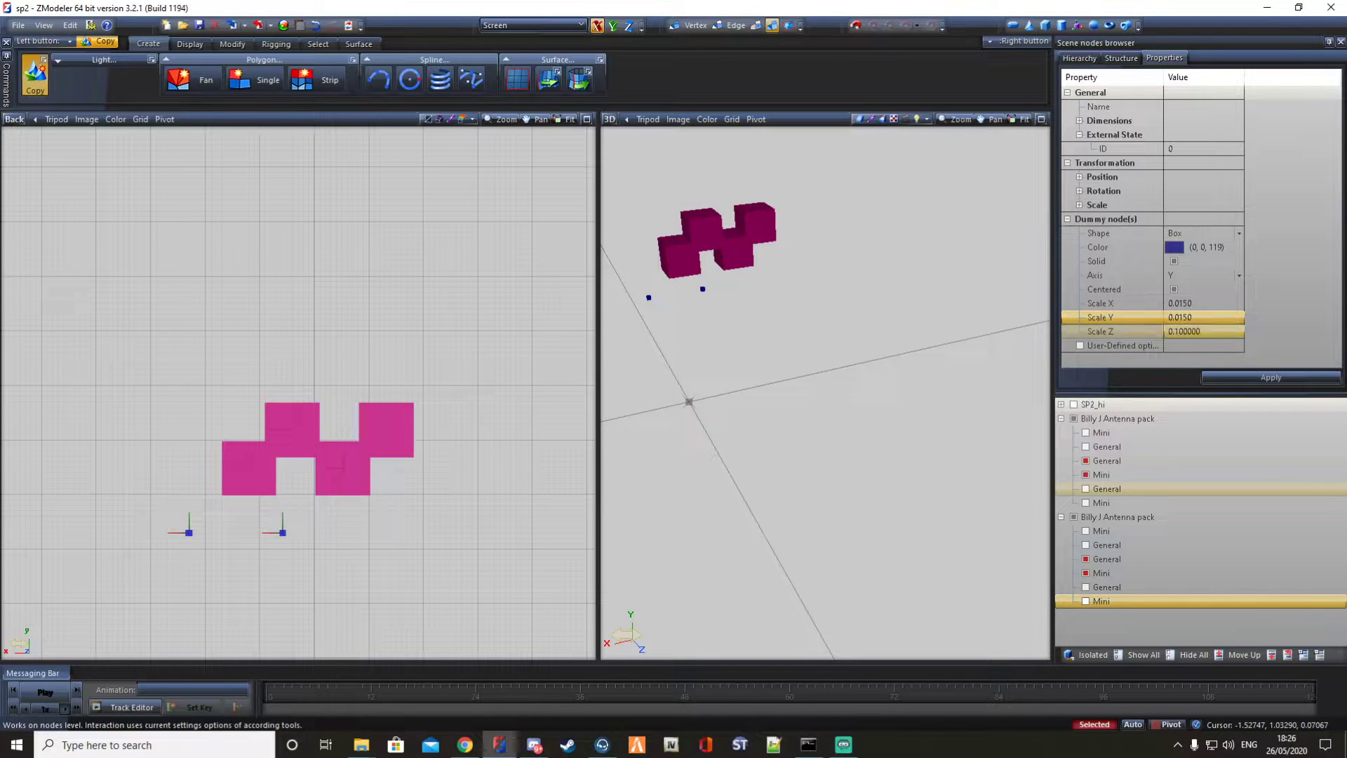
{"action": "key", "text": "Tab"}
{"action": "type", "text": "0.015"}
{"action": "key", "text": "Return"}
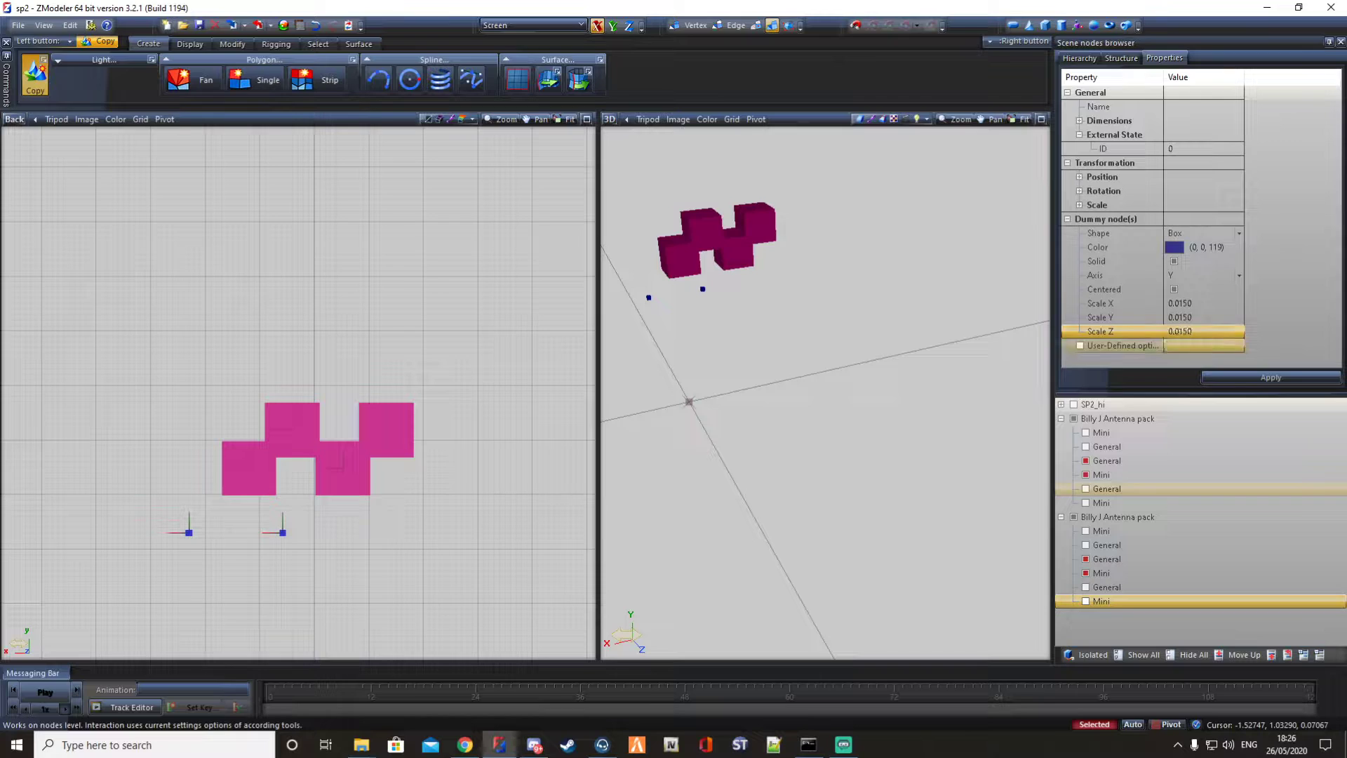
{"action": "left_click", "coordinate": [1208, 377]}
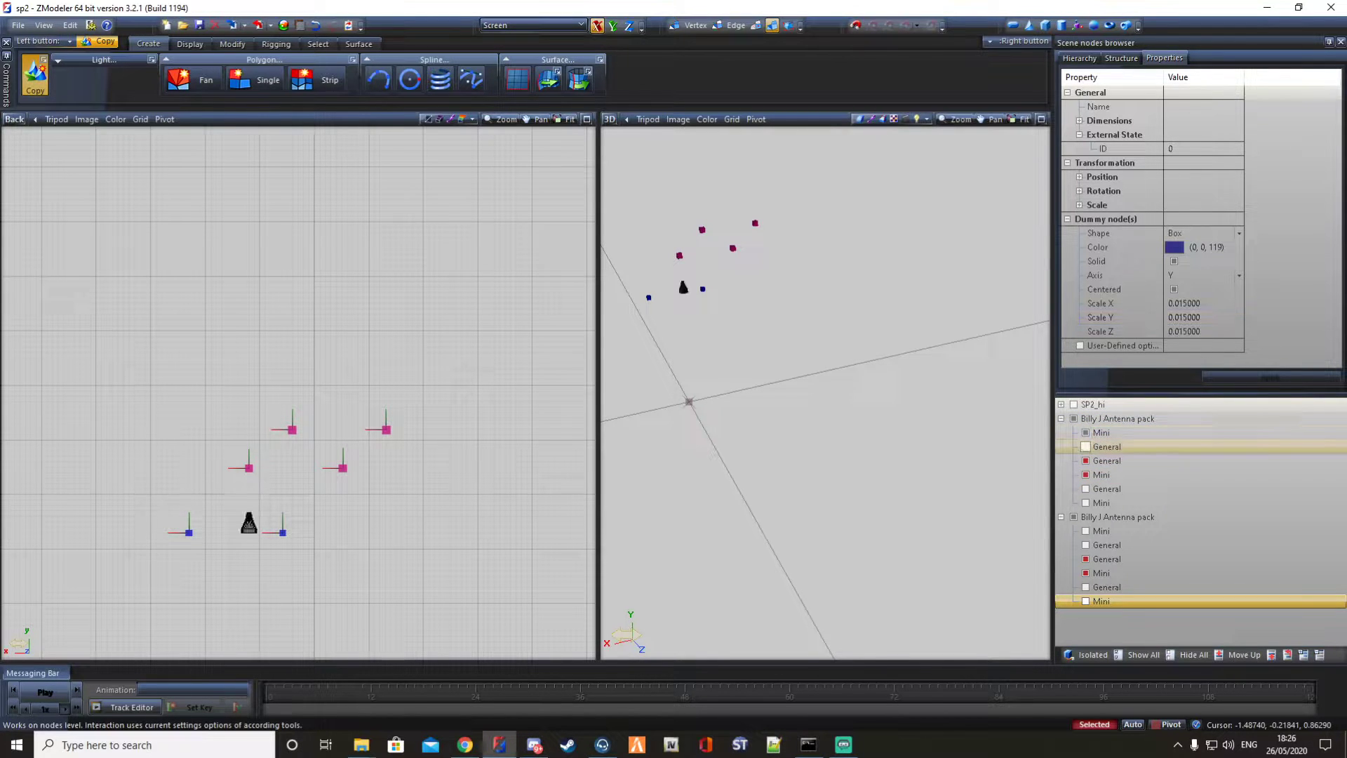
Show the hidden General base in the first antenna pack and the Mini and General bases in the second pack.
{"action": "left_click", "coordinate": [1085, 446]}
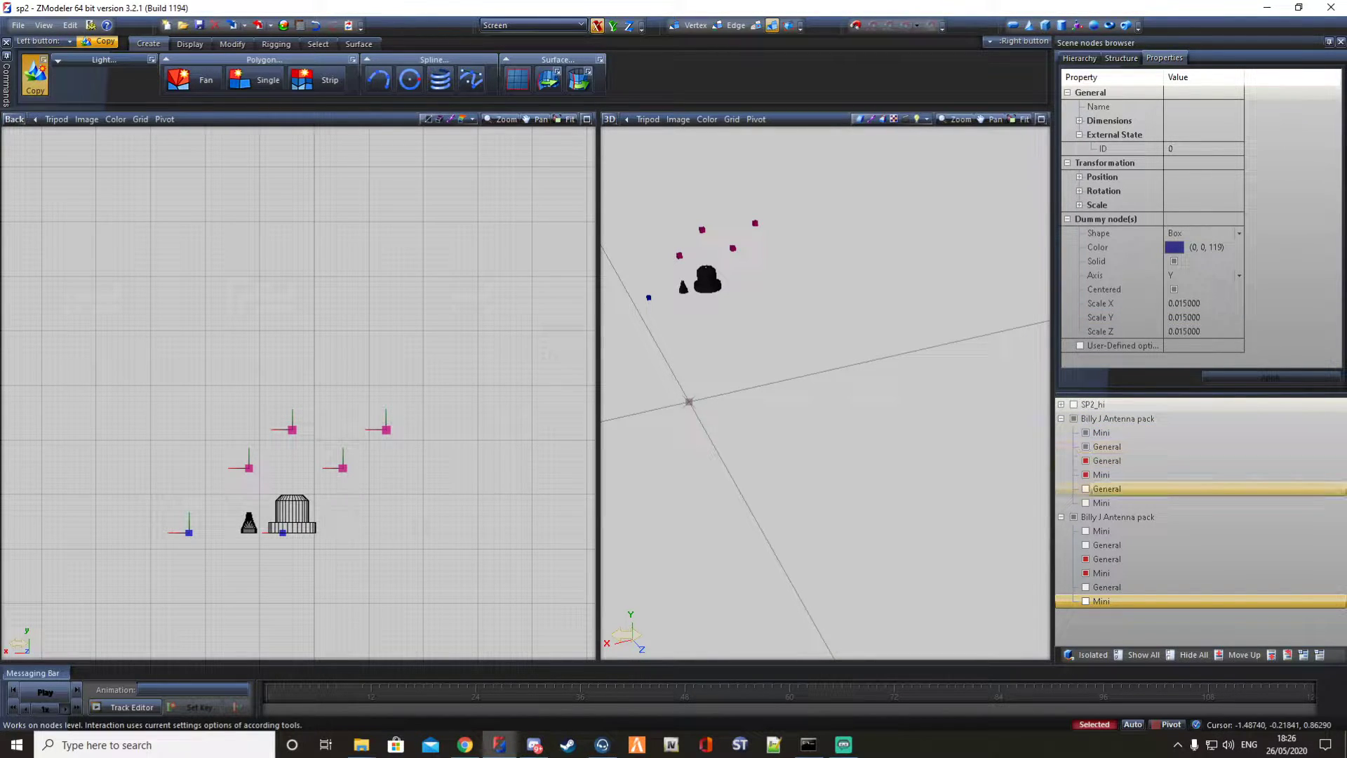
{"action": "left_click", "coordinate": [1086, 531]}
{"action": "left_click", "coordinate": [1085, 545]}
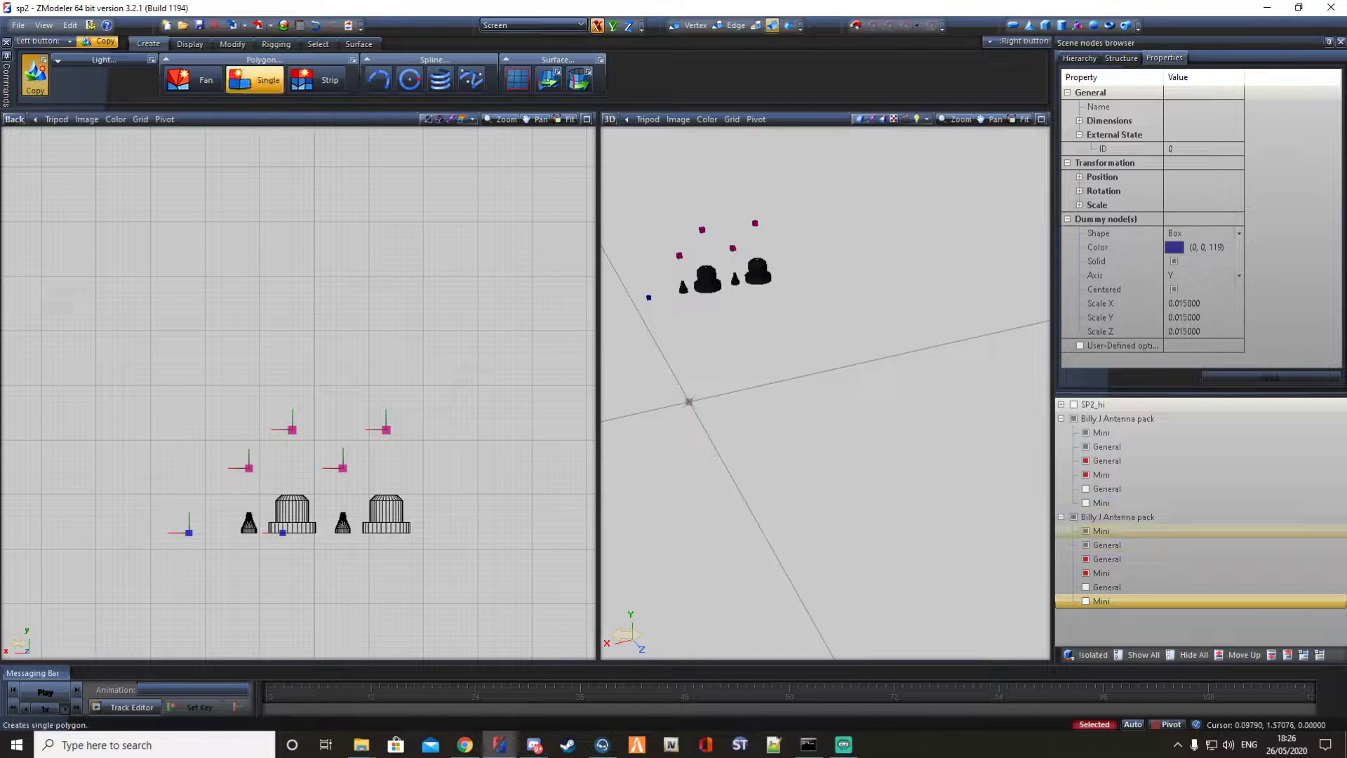
Move the four mast dummies straight down along Y until the two Mini dummies sit on top of the Mini bases.
{"action": "left_click", "coordinate": [233, 44]}
{"action": "left_click", "coordinate": [252, 76]}
{"action": "scroll", "coordinate": [351, 224], "scroll_direction": "up", "scroll_amount": 1}
{"action": "left_click", "coordinate": [613, 26]}
{"action": "left_click", "coordinate": [597, 26]}
{"action": "scroll", "coordinate": [412, 343], "scroll_direction": "up", "scroll_amount": 5}
{"action": "scroll", "coordinate": [342, 550], "scroll_direction": "up", "scroll_amount": 5}
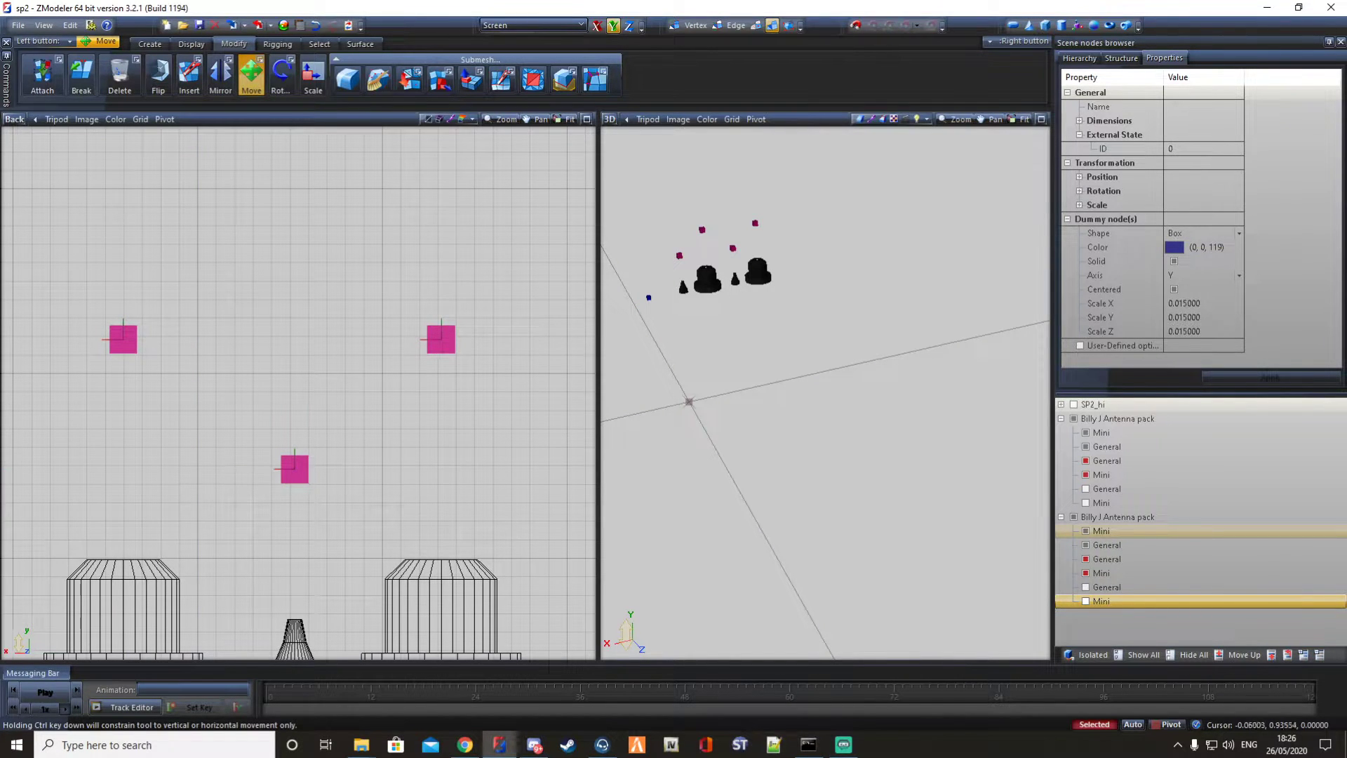
{"action": "scroll", "coordinate": [309, 485], "scroll_direction": "up", "scroll_amount": 3}
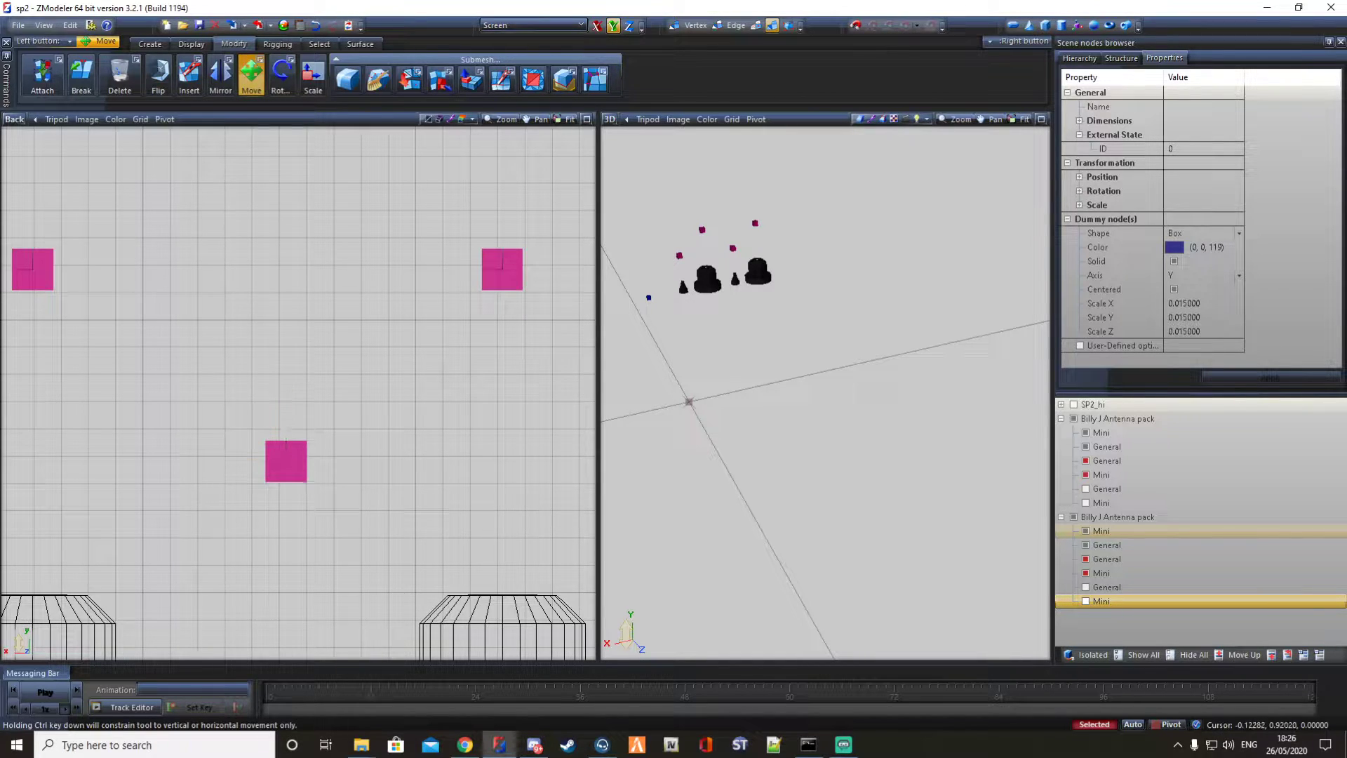
{"action": "middle_click_drag", "start_coordinate": [462, 489], "coordinate": [292, 372]}
{"action": "left_click_drag", "start_coordinate": [169, 253], "coordinate": [196, 475]}
{"action": "middle_click_drag", "start_coordinate": [111, 565], "coordinate": [382, 471]}
{"action": "scroll", "coordinate": [385, 457], "scroll_direction": "down", "scroll_amount": 5}
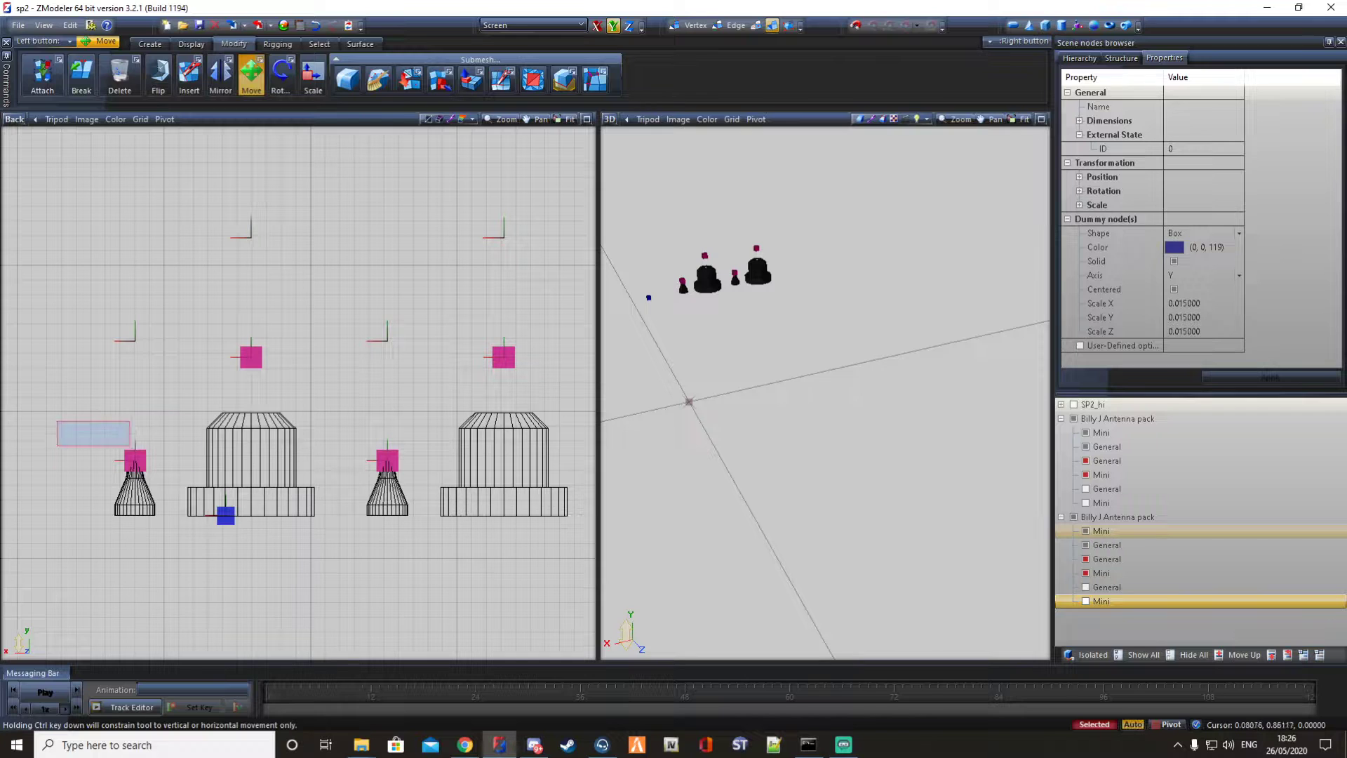
Deselect the two Mini dummies and move the two General dummies straight down onto the tops of the General bases.
{"action": "left_click_drag", "start_coordinate": [67, 424], "coordinate": [510, 553]}
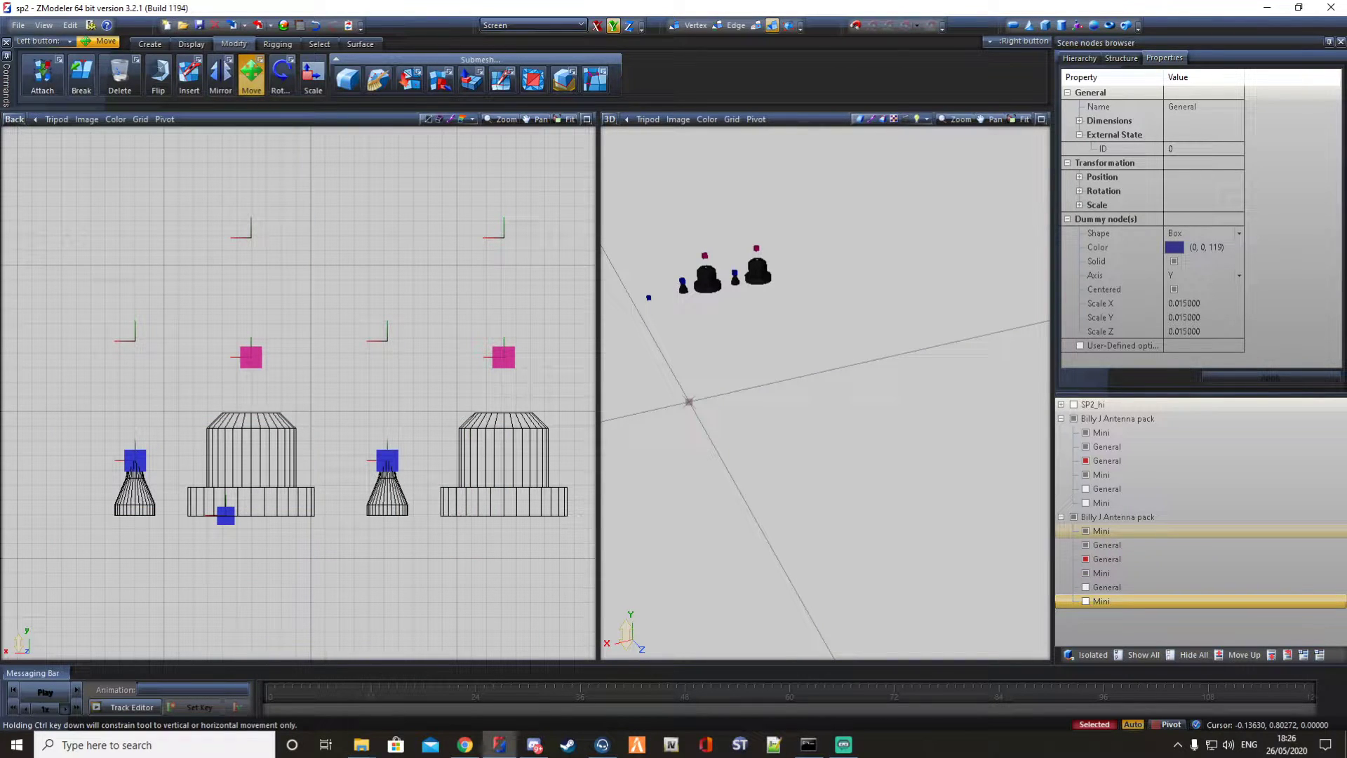
{"action": "middle_click_drag", "start_coordinate": [419, 349], "coordinate": [358, 361]}
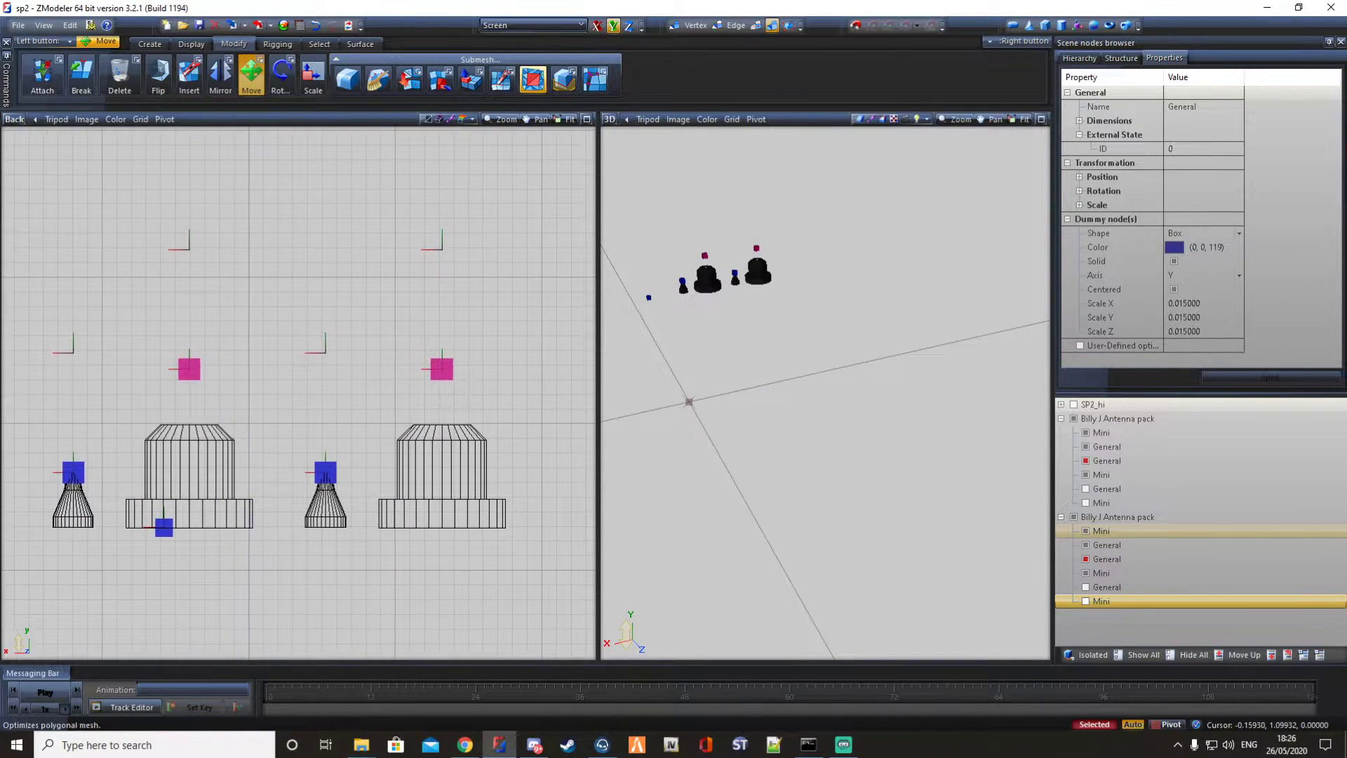
{"action": "middle_click_drag", "start_coordinate": [465, 422], "coordinate": [426, 439]}
{"action": "scroll", "coordinate": [426, 439], "scroll_direction": "up", "scroll_amount": 3}
{"action": "left_click_drag", "start_coordinate": [466, 377], "coordinate": [466, 459]}
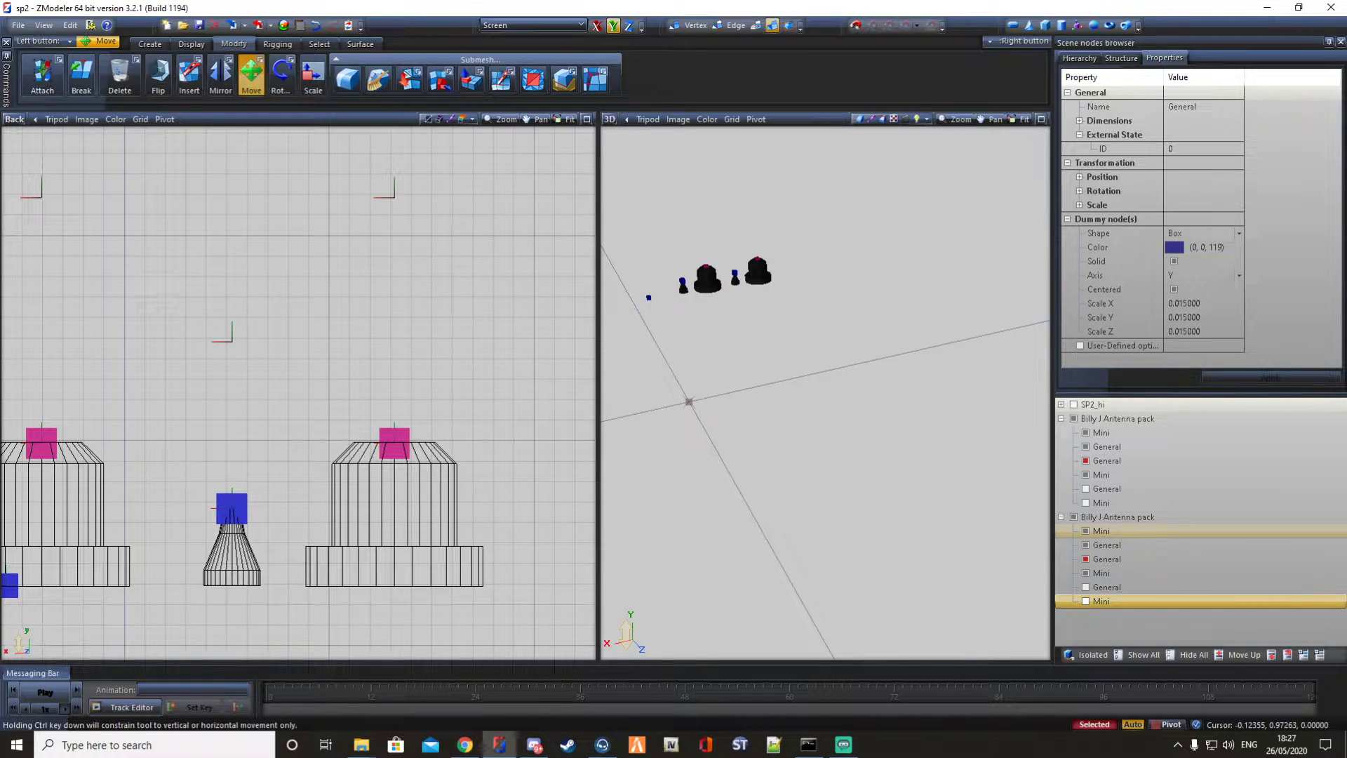
{"action": "scroll", "coordinate": [535, 259], "scroll_direction": "down", "scroll_amount": 3}
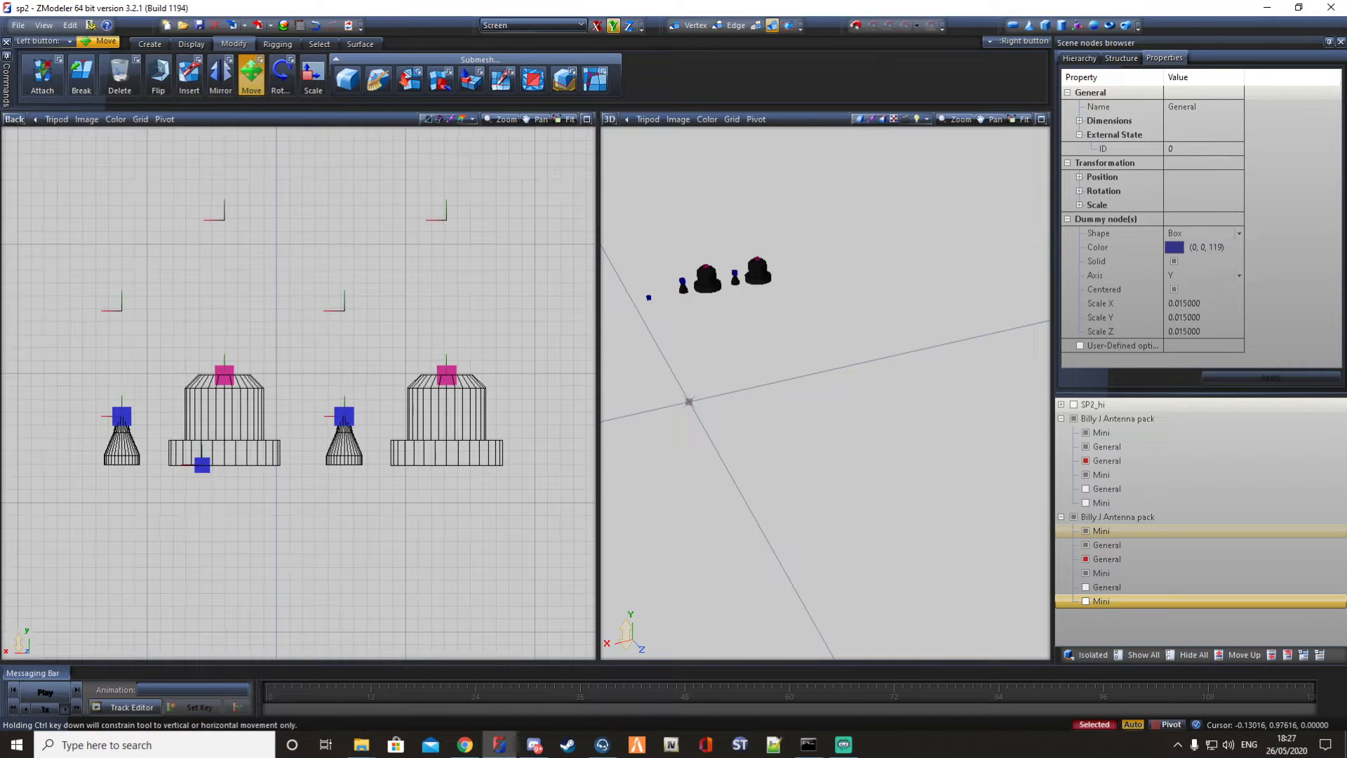
{"action": "key", "text": "space"}
{"action": "key", "text": "Escape"}
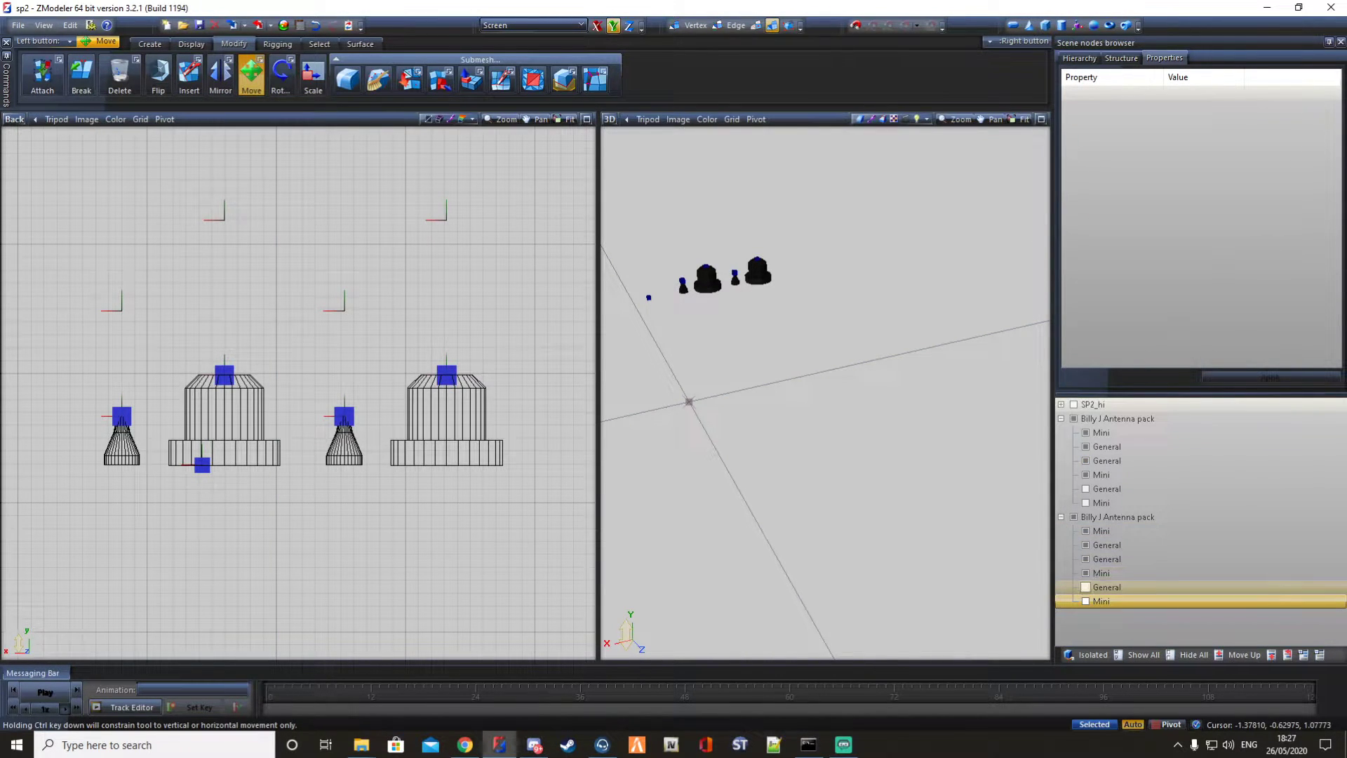
Toggle the visibility of individual nodes in both antenna packs to identify the bases, dummies and masts.
{"action": "left_click", "coordinate": [1086, 531]}
{"action": "left_click", "coordinate": [1086, 531]}
{"action": "left_click", "coordinate": [1086, 602]}
{"action": "left_click", "coordinate": [1085, 587]}
{"action": "left_click", "coordinate": [1085, 602]}
{"action": "left_click", "coordinate": [1086, 587]}
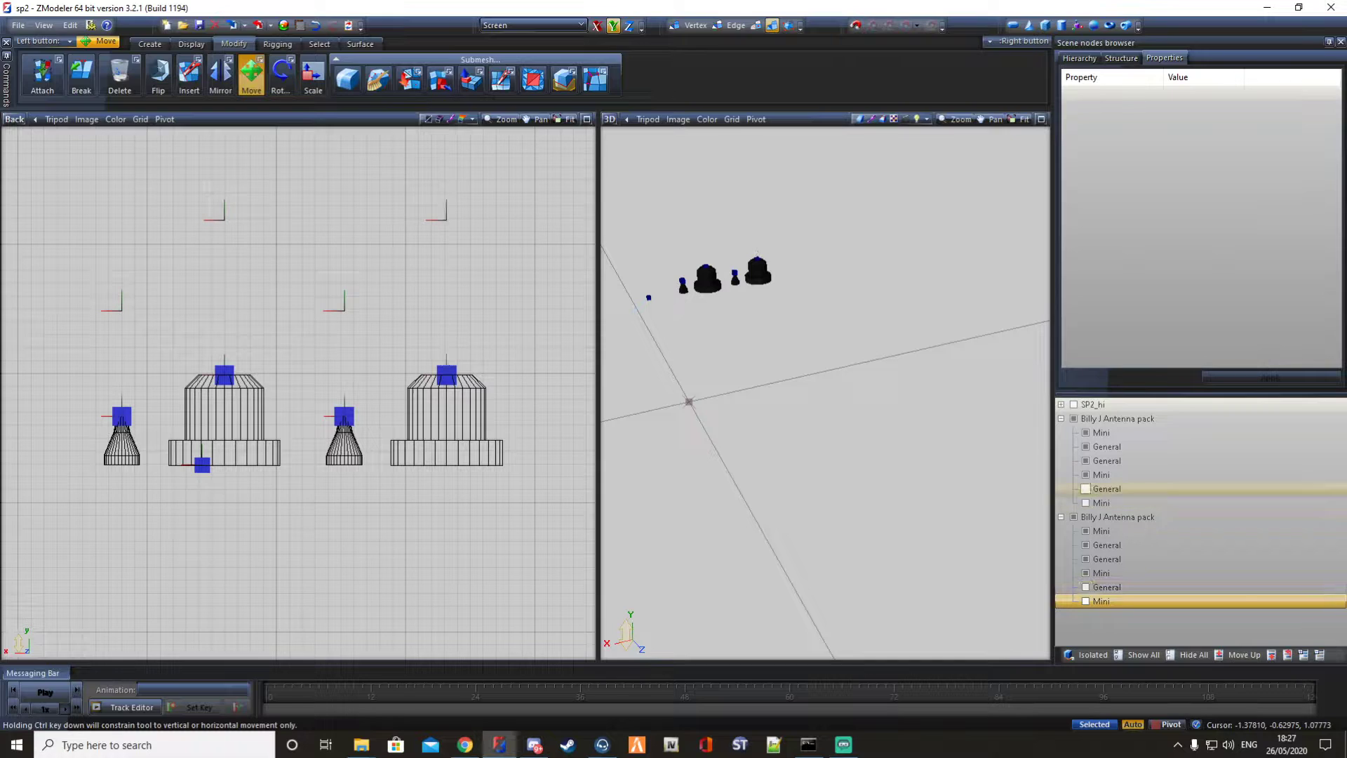
{"action": "left_click", "coordinate": [1085, 461]}
{"action": "left_click", "coordinate": [1086, 447]}
{"action": "left_click", "coordinate": [1086, 447]}
{"action": "left_click", "coordinate": [1086, 462]}
{"action": "left_click", "coordinate": [1085, 475]}
{"action": "left_click", "coordinate": [1086, 475]}
Hide the Mini and General bases in both antenna packs.
{"action": "left_click", "coordinate": [1086, 433]}
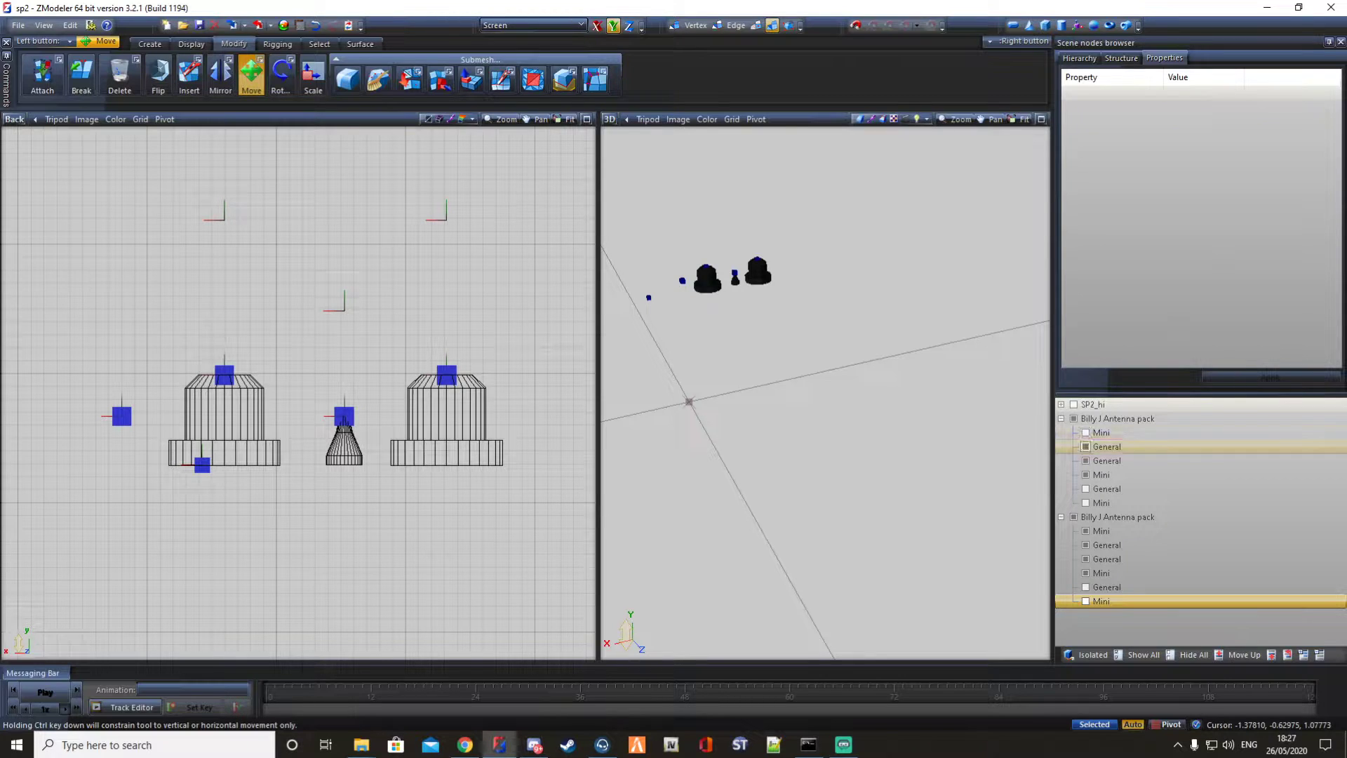
{"action": "left_click", "coordinate": [1085, 461]}
{"action": "left_click", "coordinate": [1085, 461]}
{"action": "left_click", "coordinate": [1085, 447]}
{"action": "left_click", "coordinate": [1086, 531]}
{"action": "left_click", "coordinate": [1086, 546]}
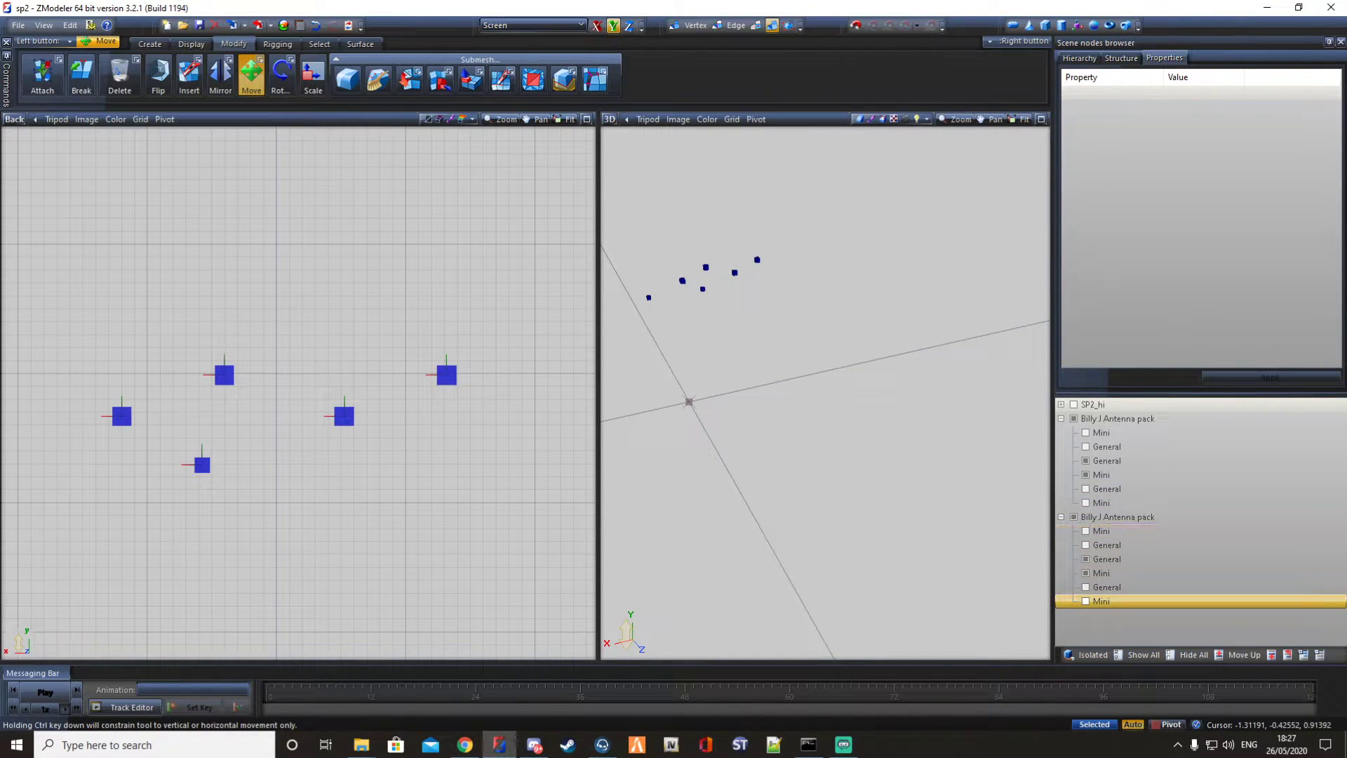
Show the second pack's General and Mini masts and make each a child of its matching dummy node.
{"action": "left_click", "coordinate": [1085, 602]}
{"action": "left_click", "coordinate": [1086, 587]}
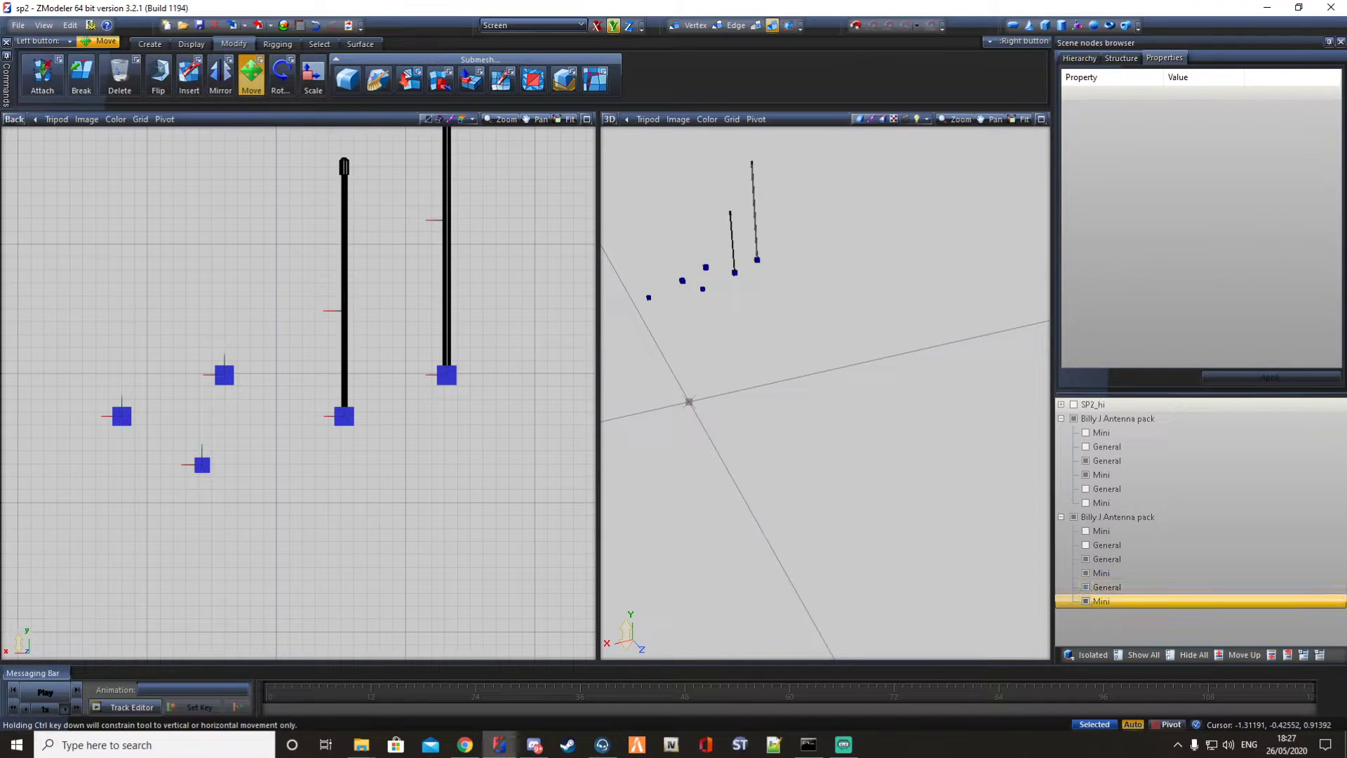
{"action": "mouse_move", "coordinate": [1107, 587]}
{"action": "left_mouse_down"}
{"action": "mouse_move", "coordinate": [1107, 560]}
{"action": "mouse_move", "coordinate": [1098, 574]}
{"action": "left_mouse_up"}
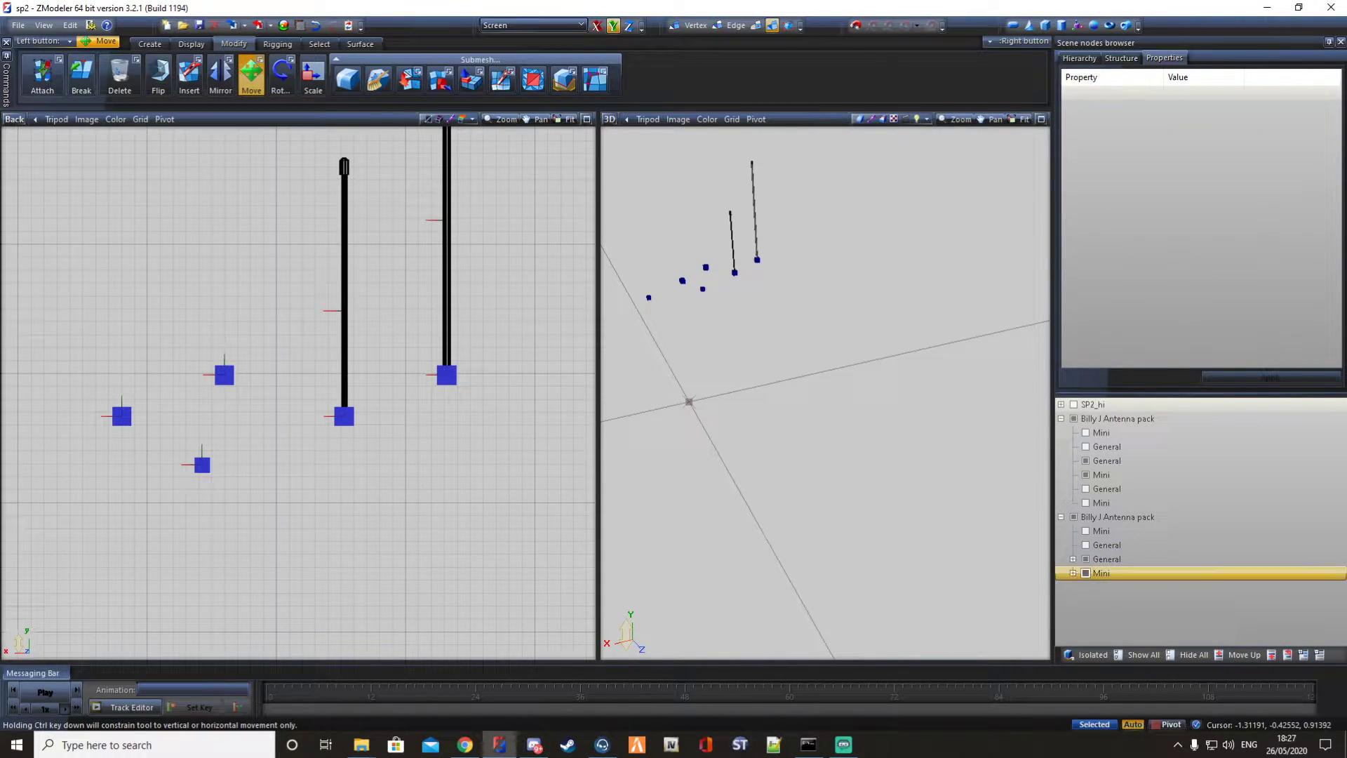
{"action": "left_click", "coordinate": [1073, 574]}
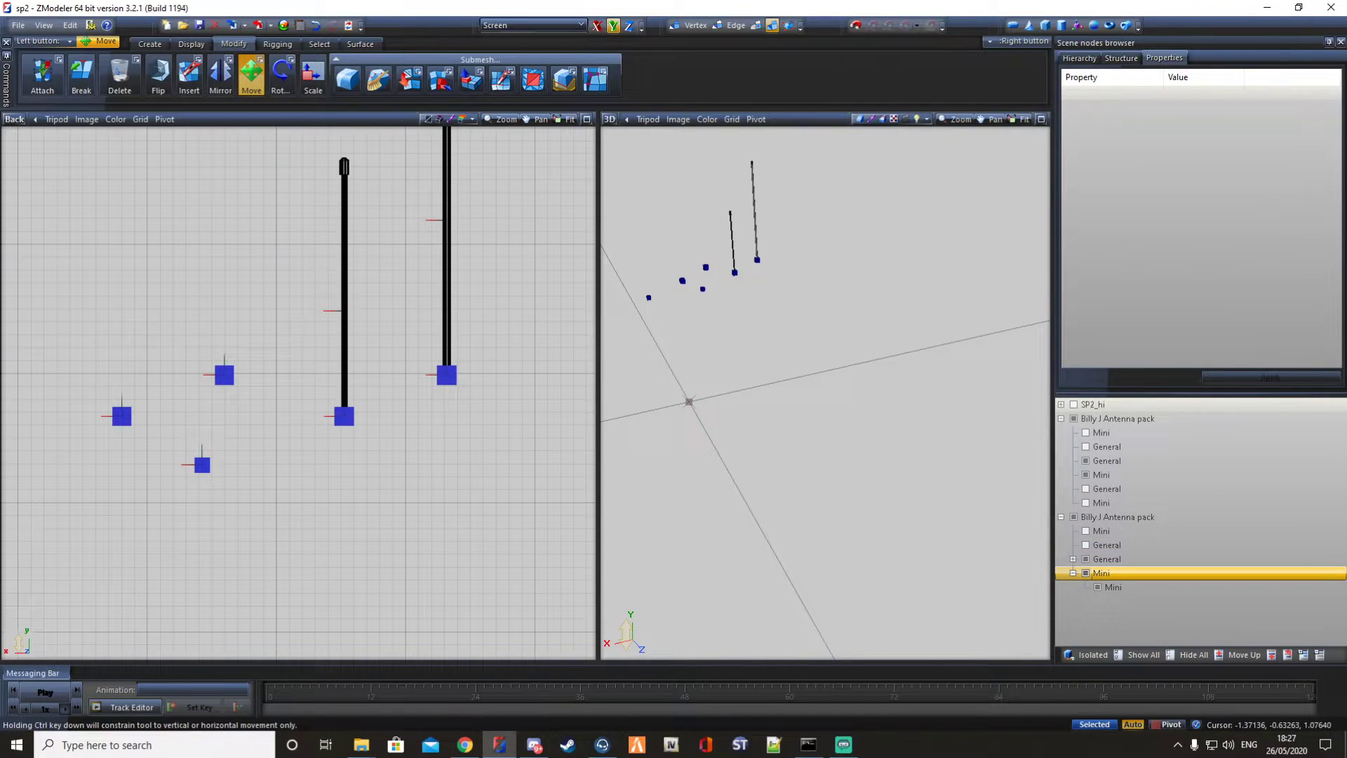
{"action": "left_click", "coordinate": [1073, 573]}
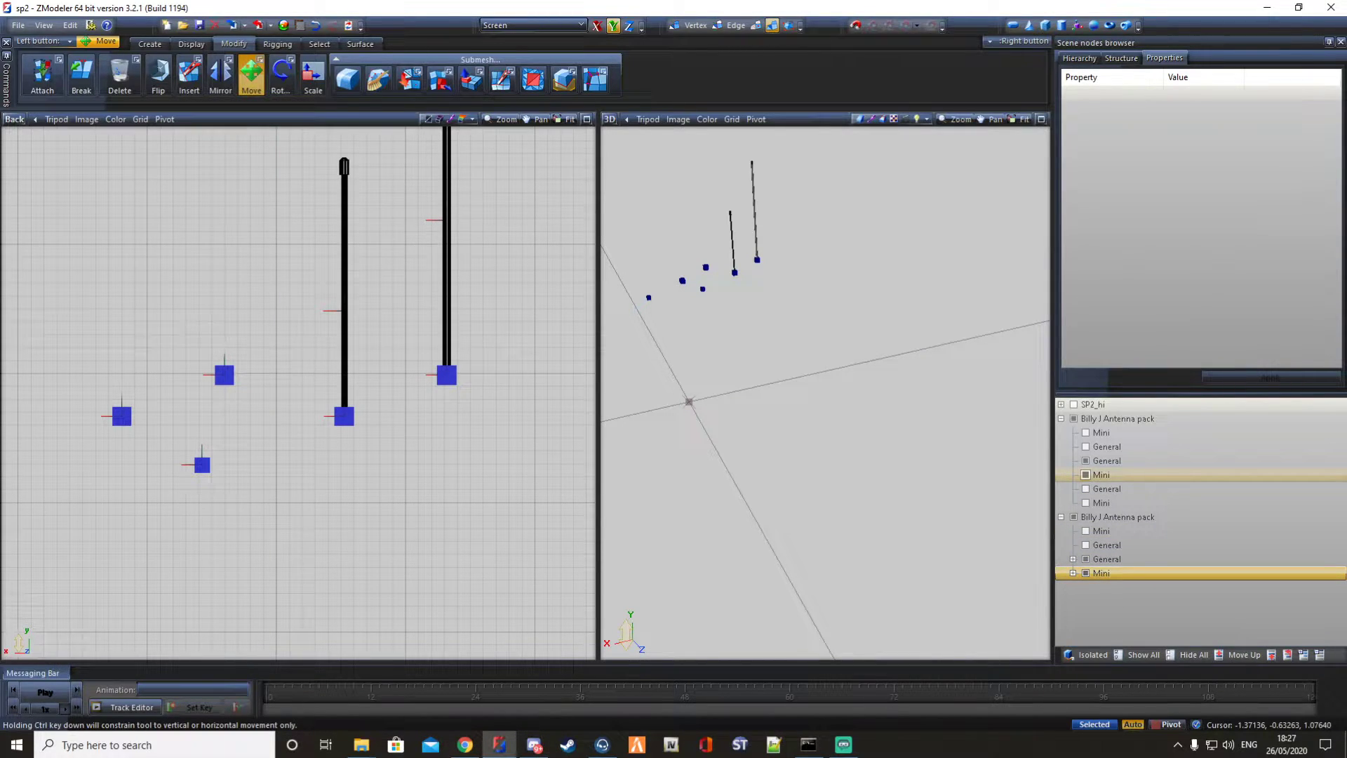
Make the first pack's General and Mini masts children of their matching dummy nodes and expand both dummies.
{"action": "left_click", "coordinate": [1092, 433]}
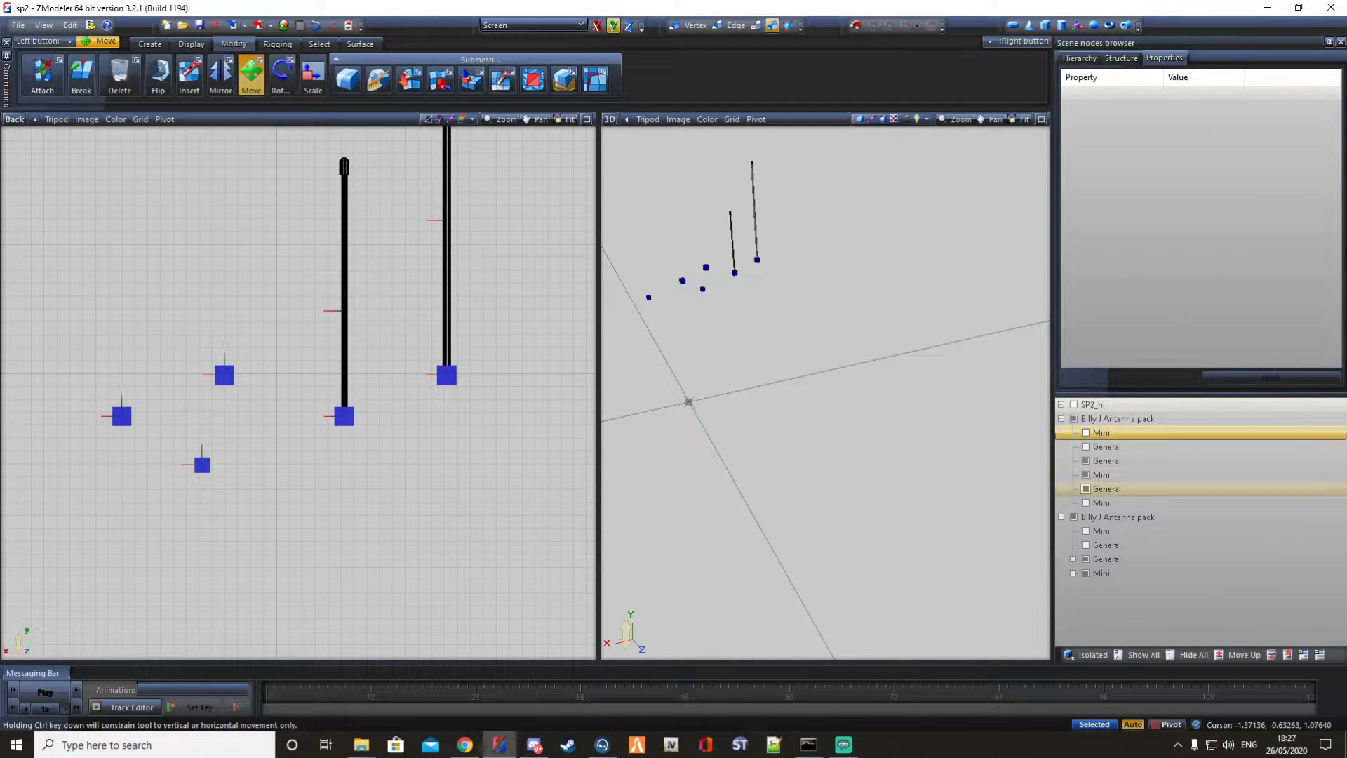
{"action": "mouse_move", "coordinate": [1102, 489]}
{"action": "left_mouse_down"}
{"action": "mouse_move", "coordinate": [1101, 462]}
{"action": "mouse_move", "coordinate": [1093, 477]}
{"action": "left_mouse_up"}
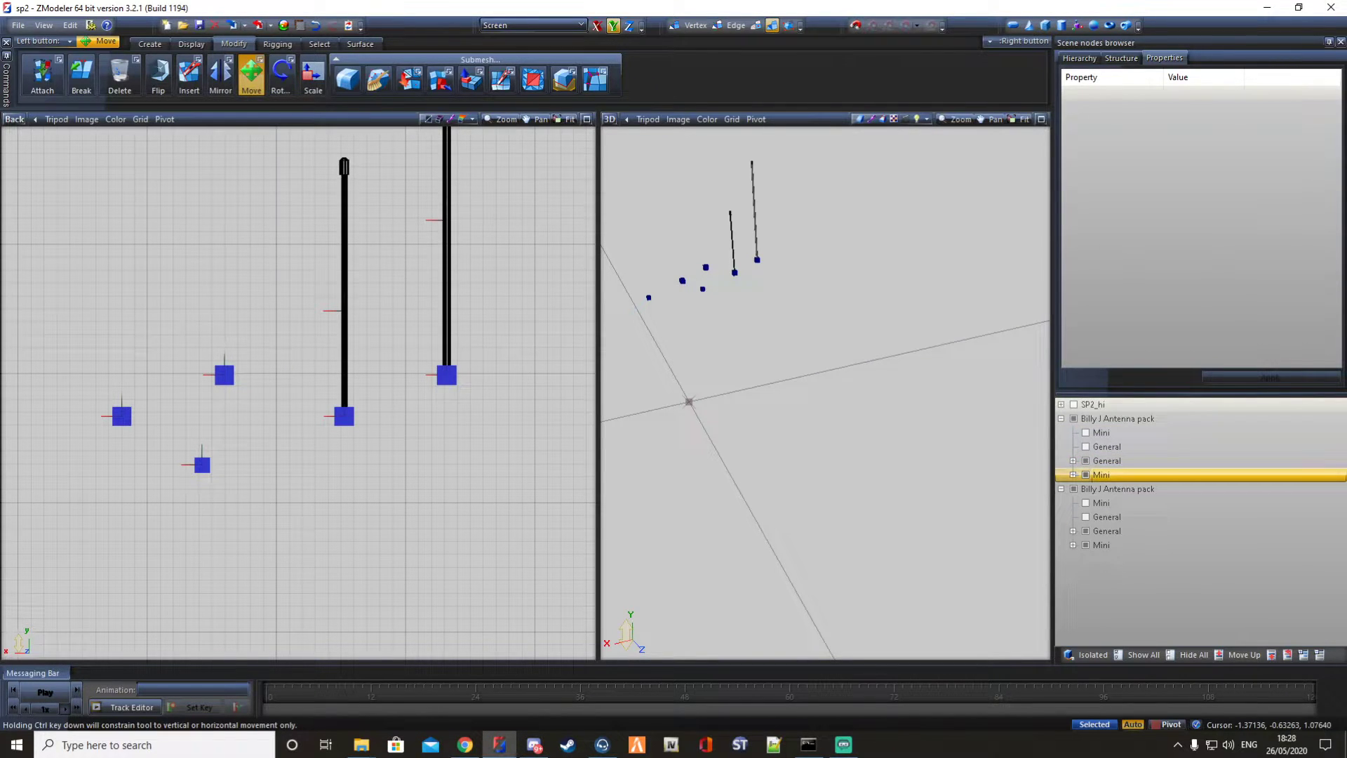
{"action": "left_click", "coordinate": [1073, 475]}
{"action": "left_click", "coordinate": [1073, 462]}
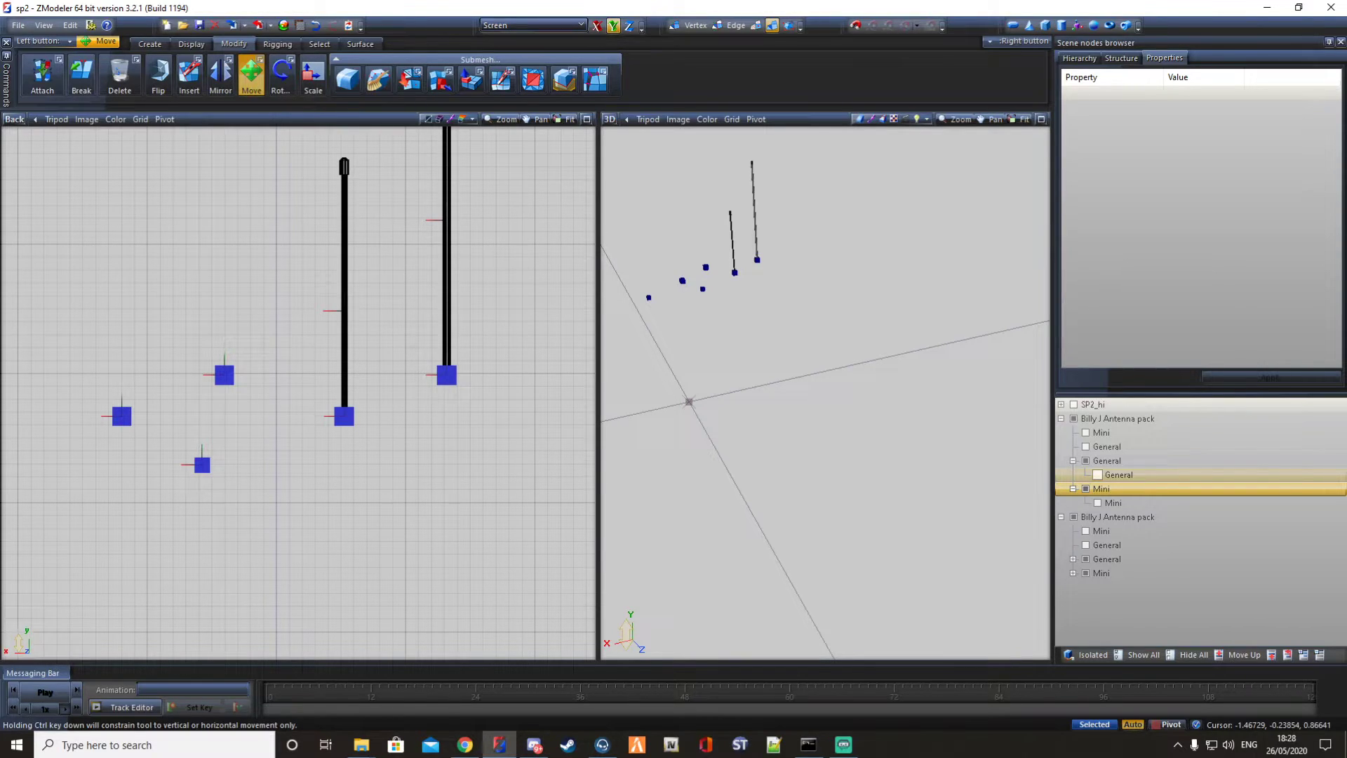
Show the first pack's two masts and hide the four parent dummies in both packs.
{"action": "left_click", "coordinate": [1098, 475]}
{"action": "left_click", "coordinate": [1097, 503]}
{"action": "left_click", "coordinate": [1073, 559]}
{"action": "left_click", "coordinate": [1073, 587]}
{"action": "left_click", "coordinate": [1085, 559]}
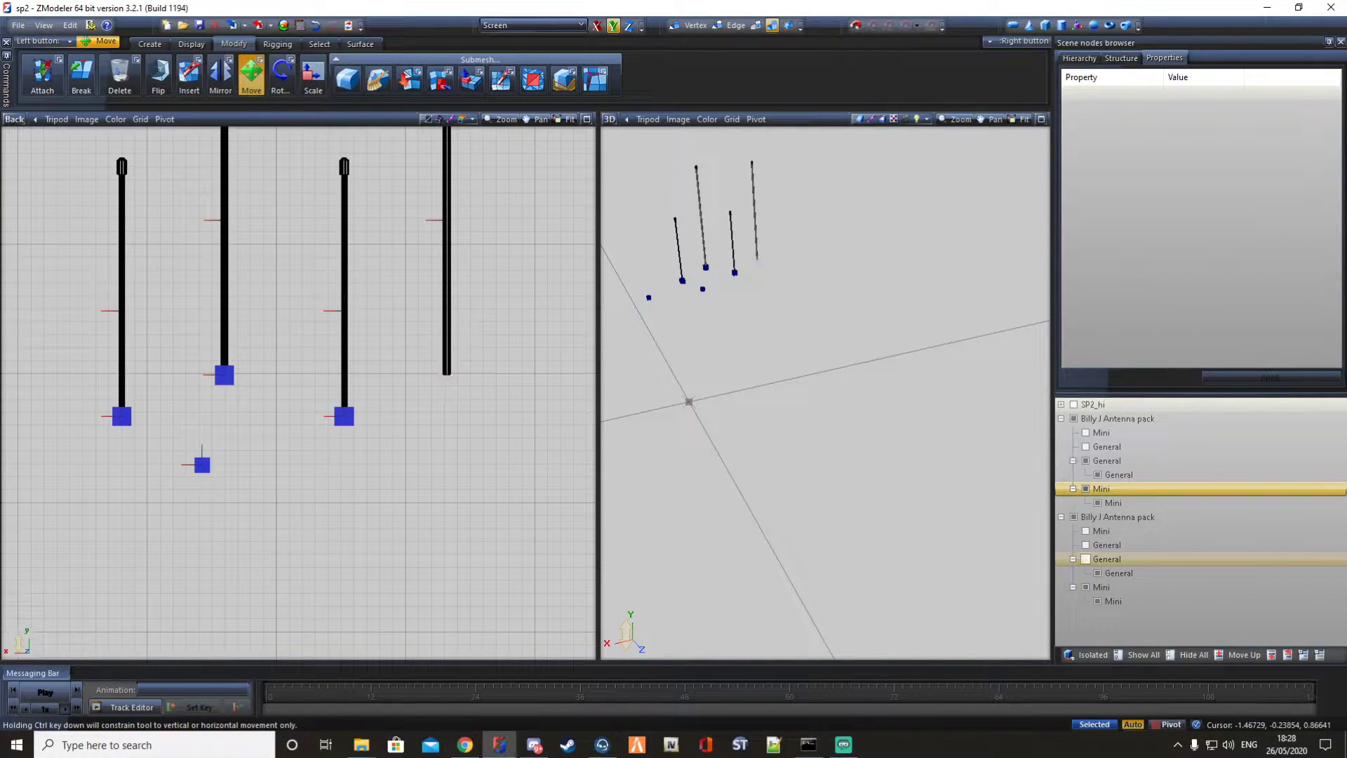
{"action": "left_click", "coordinate": [1085, 587]}
{"action": "left_click", "coordinate": [1085, 489]}
{"action": "left_click", "coordinate": [1086, 461]}
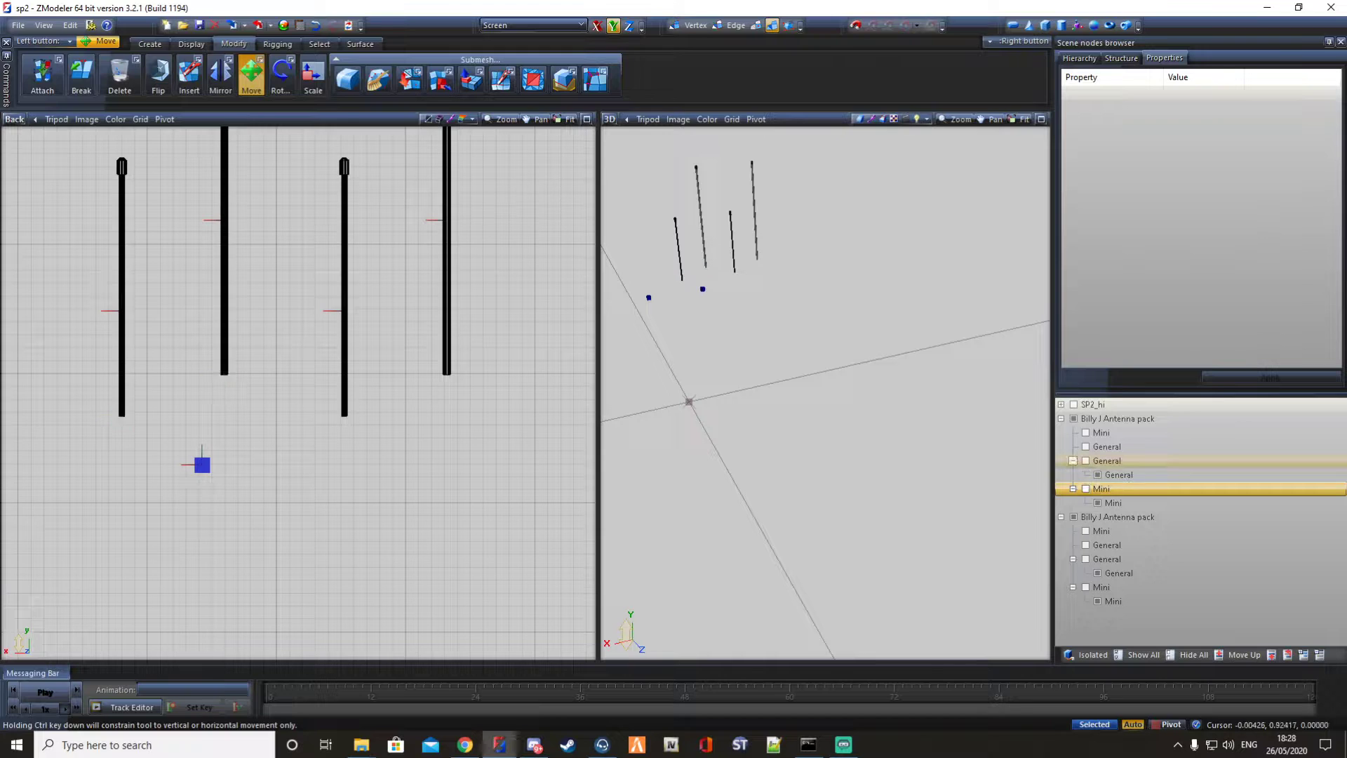
Select all four masts and copy them in place twice.
{"action": "scroll", "coordinate": [268, 340], "scroll_direction": "down", "scroll_amount": 3}
{"action": "left_click_drag", "start_coordinate": [111, 137], "coordinate": [436, 456]}
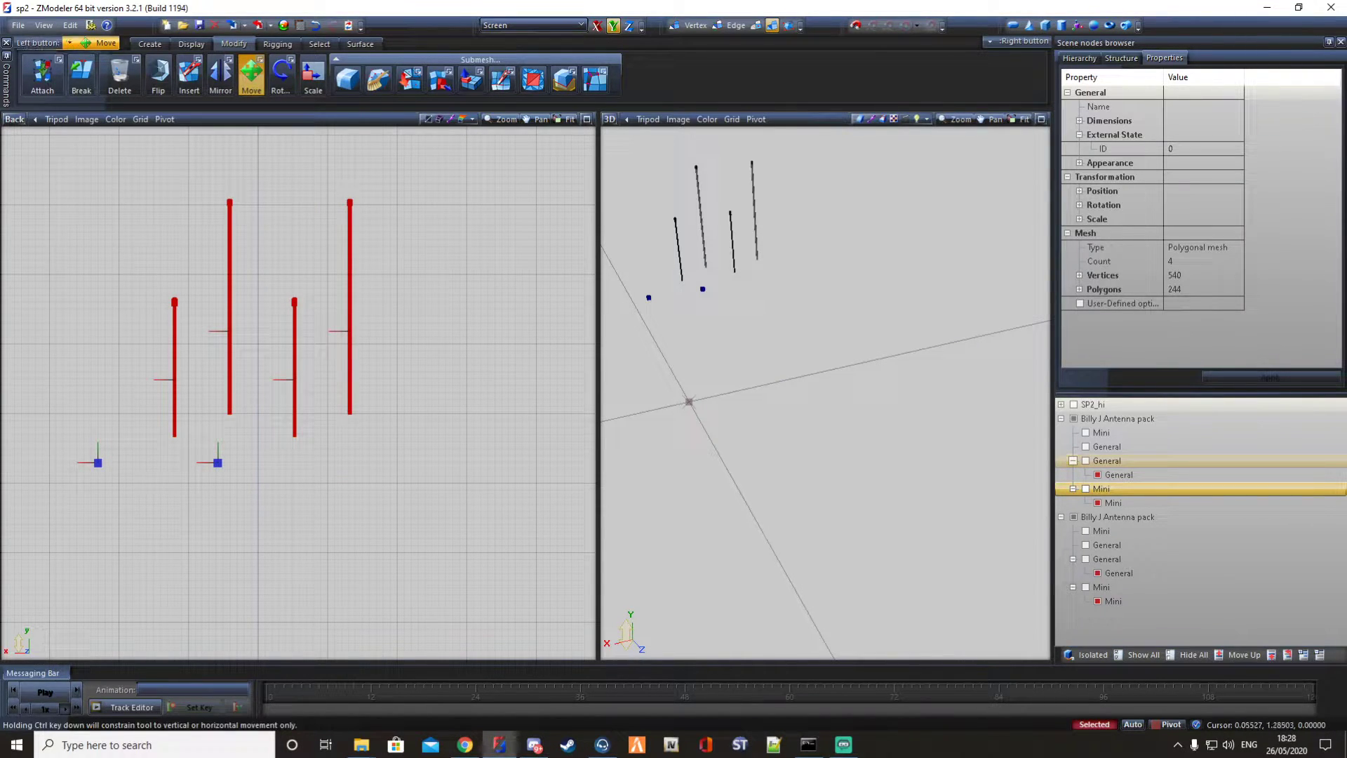
{"action": "left_click", "coordinate": [149, 44]}
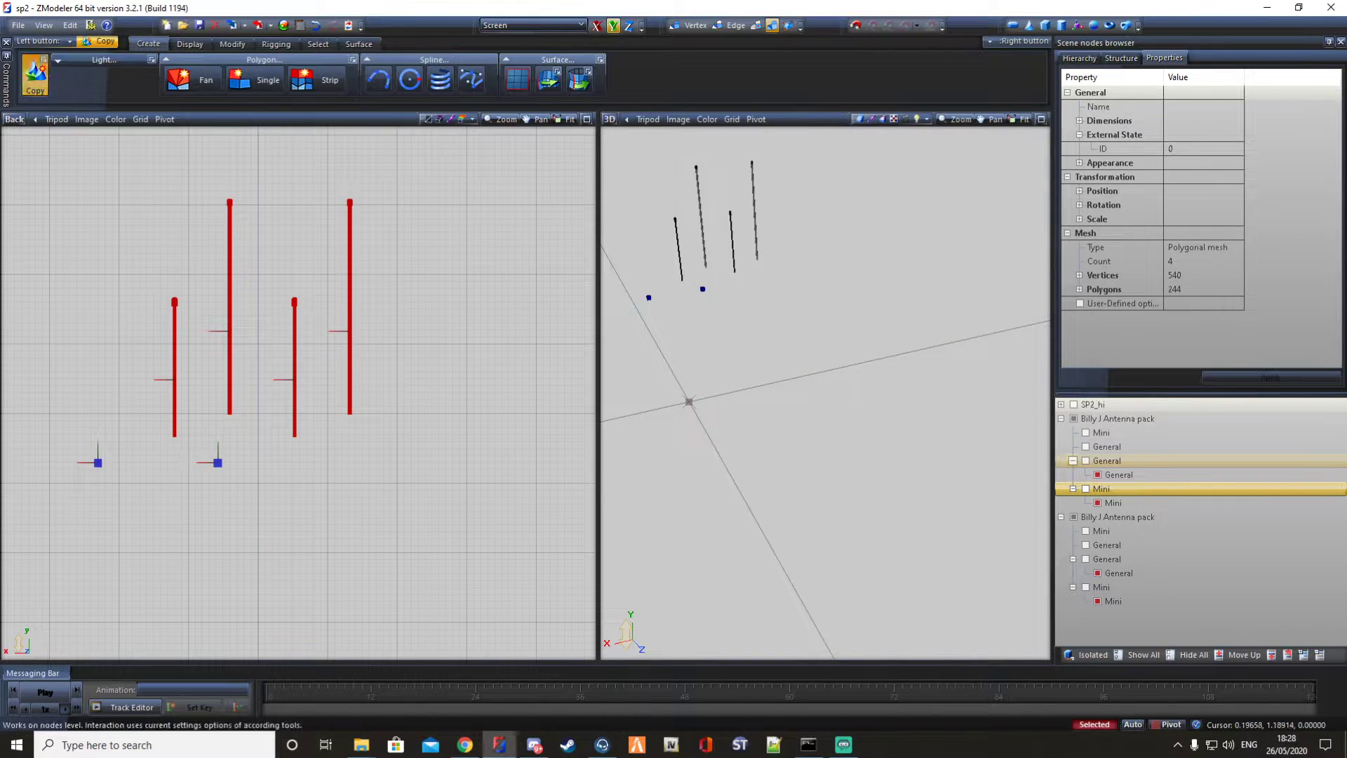
{"action": "left_click", "coordinate": [122, 142]}
Rename the first pack's General and Mini parent dummies as miscwobble_1 and miscwobble_2.
{"action": "left_click", "coordinate": [1121, 58]}
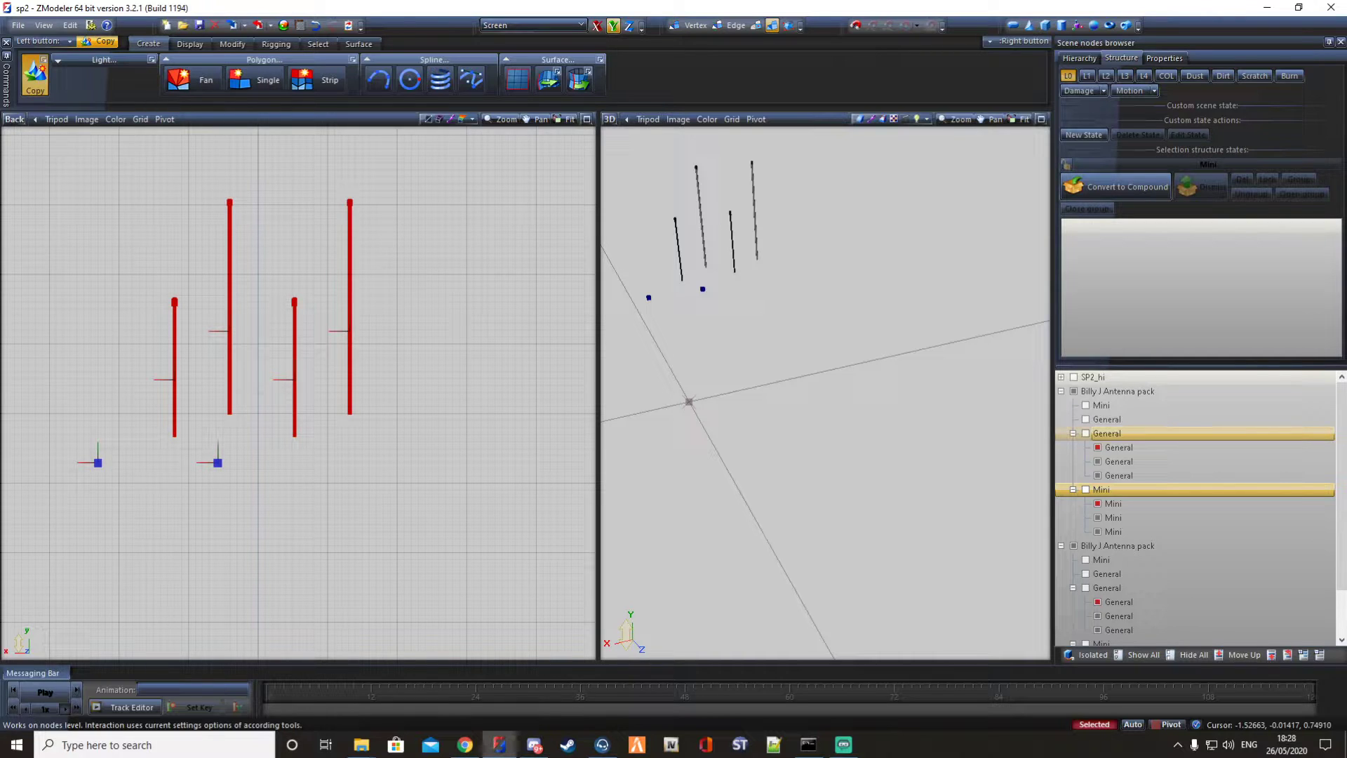
{"action": "double_click", "coordinate": [1107, 434]}
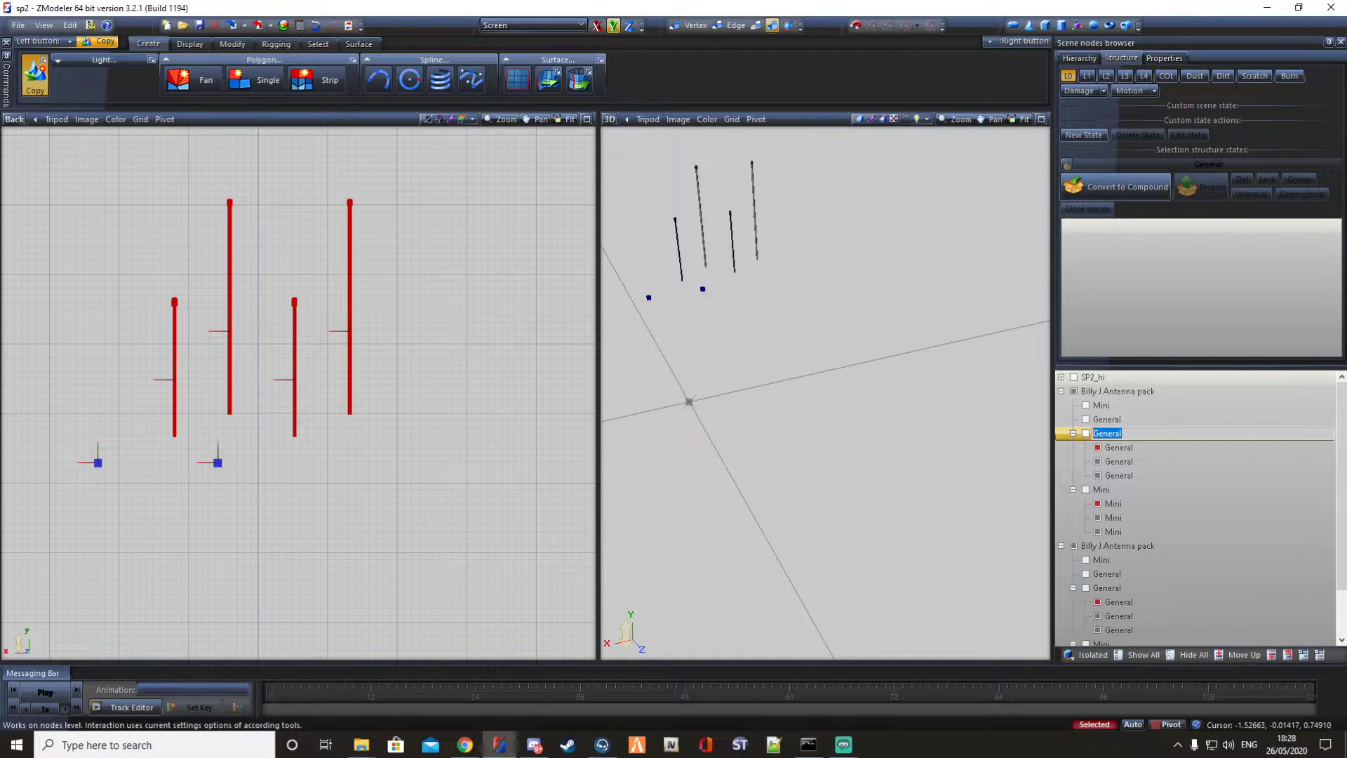
{"action": "type", "text": "miscwobble_1"}
{"action": "key", "text": "Return"}
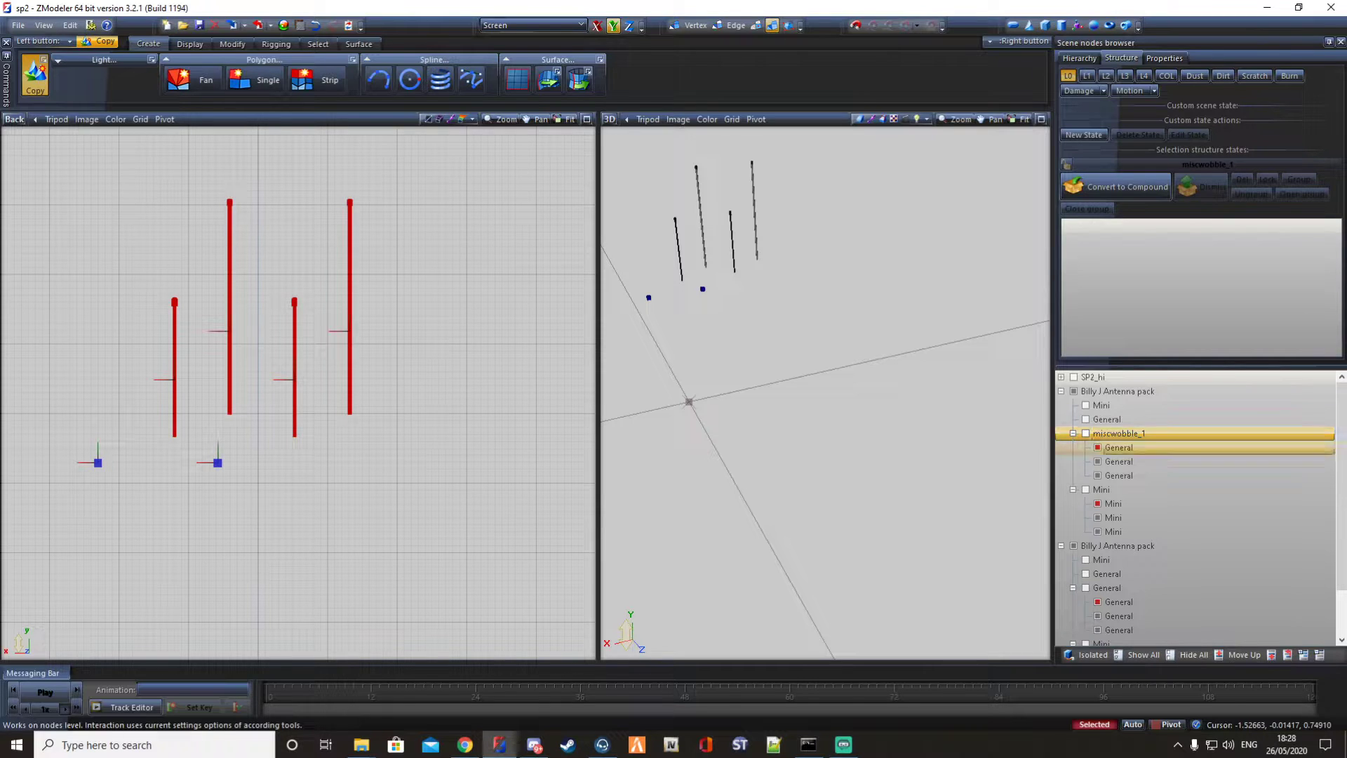
{"action": "left_click", "coordinate": [1103, 489]}
{"action": "left_click", "coordinate": [1102, 490]}
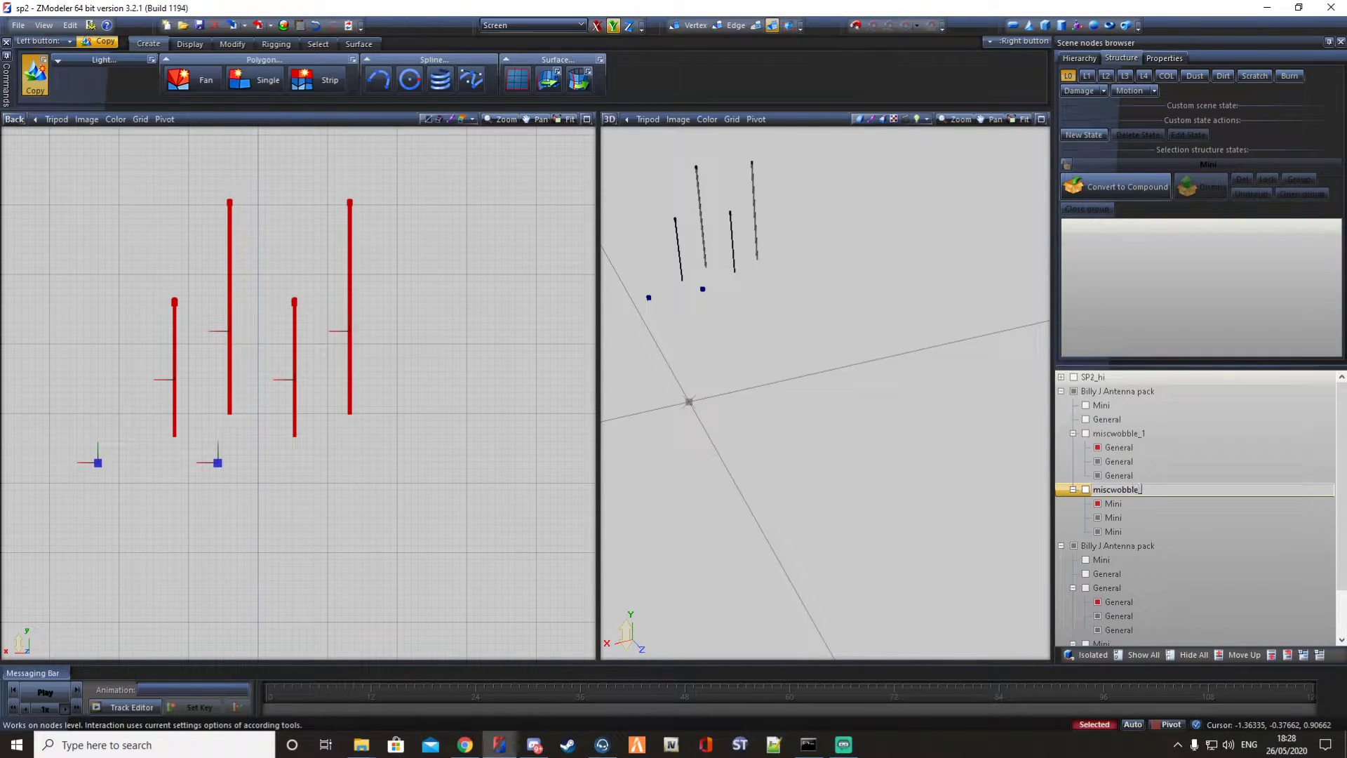
{"action": "type", "text": "miscwobble_2"}
{"action": "key", "text": "Return"}
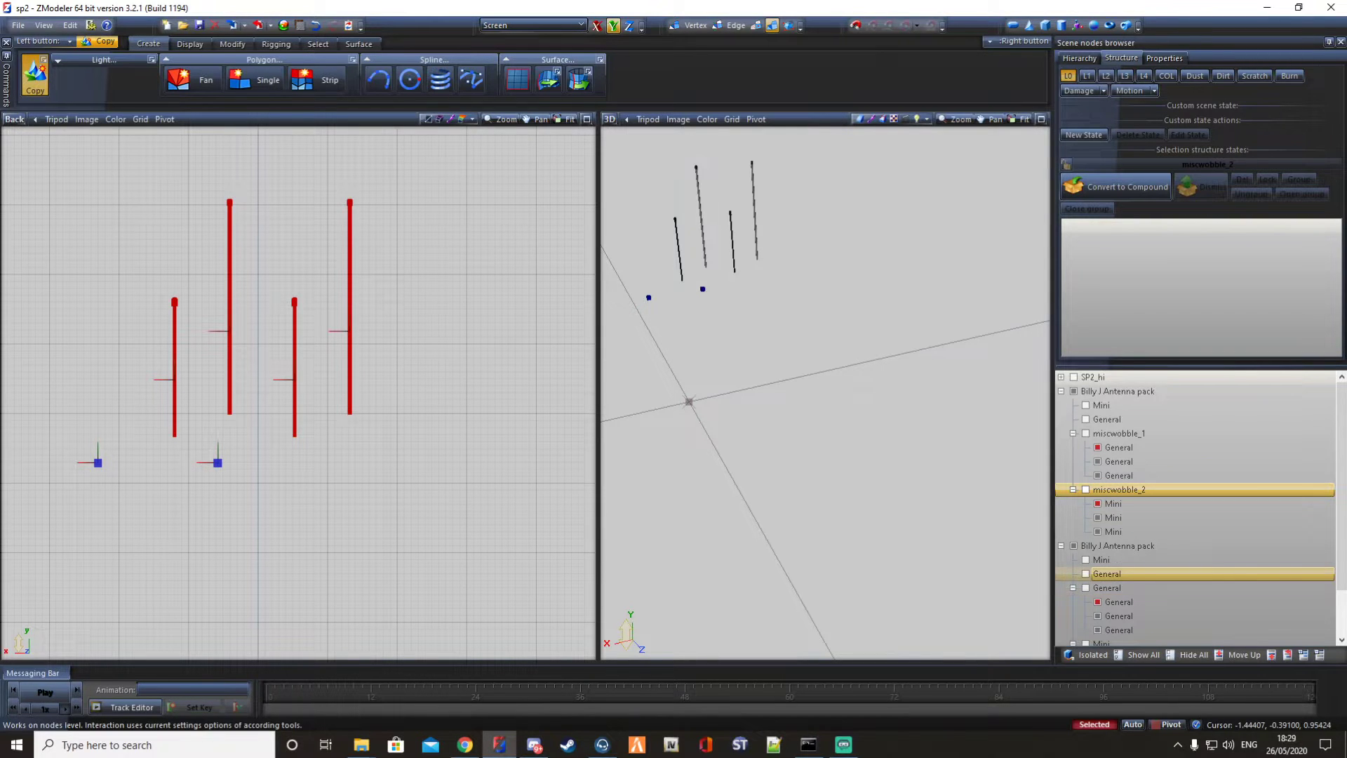
Rename the second pack's General and Mini parent dummies as miscwobble_3 and miscwobble_4.
{"action": "scroll", "coordinate": [1105, 475], "scroll_direction": "down", "scroll_amount": 2}
{"action": "left_click", "coordinate": [1107, 531]}
{"action": "left_click", "coordinate": [1107, 531]}
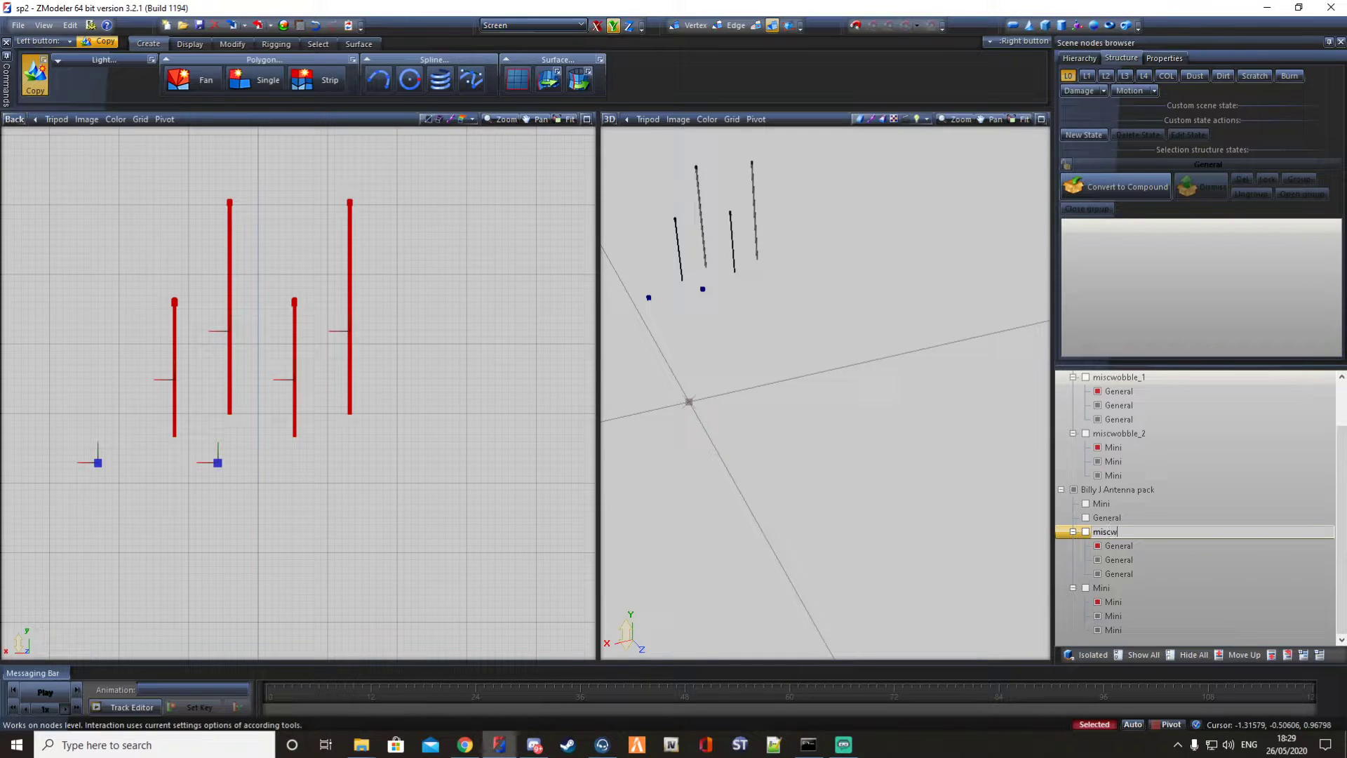
{"action": "type", "text": "miscwobble_3"}
{"action": "key", "text": "Return"}
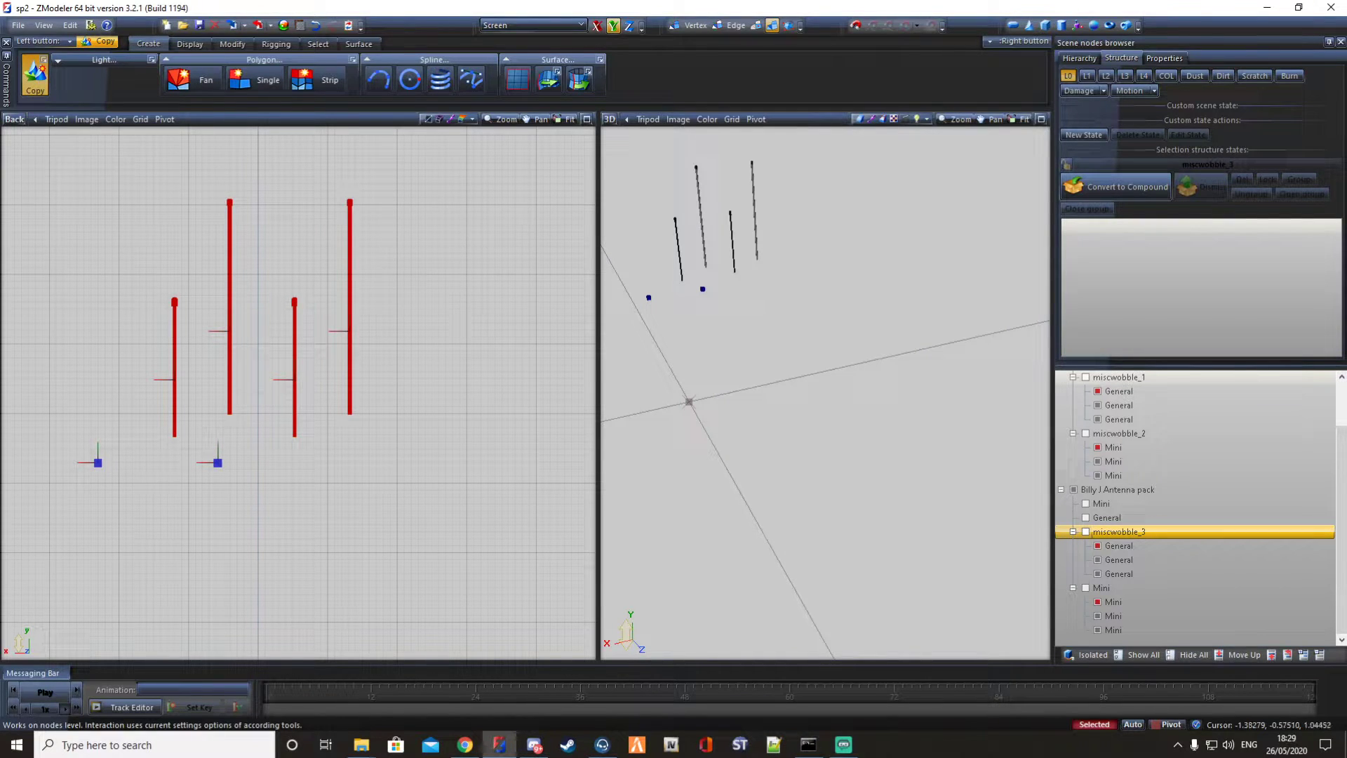
{"action": "double_click", "coordinate": [1102, 588]}
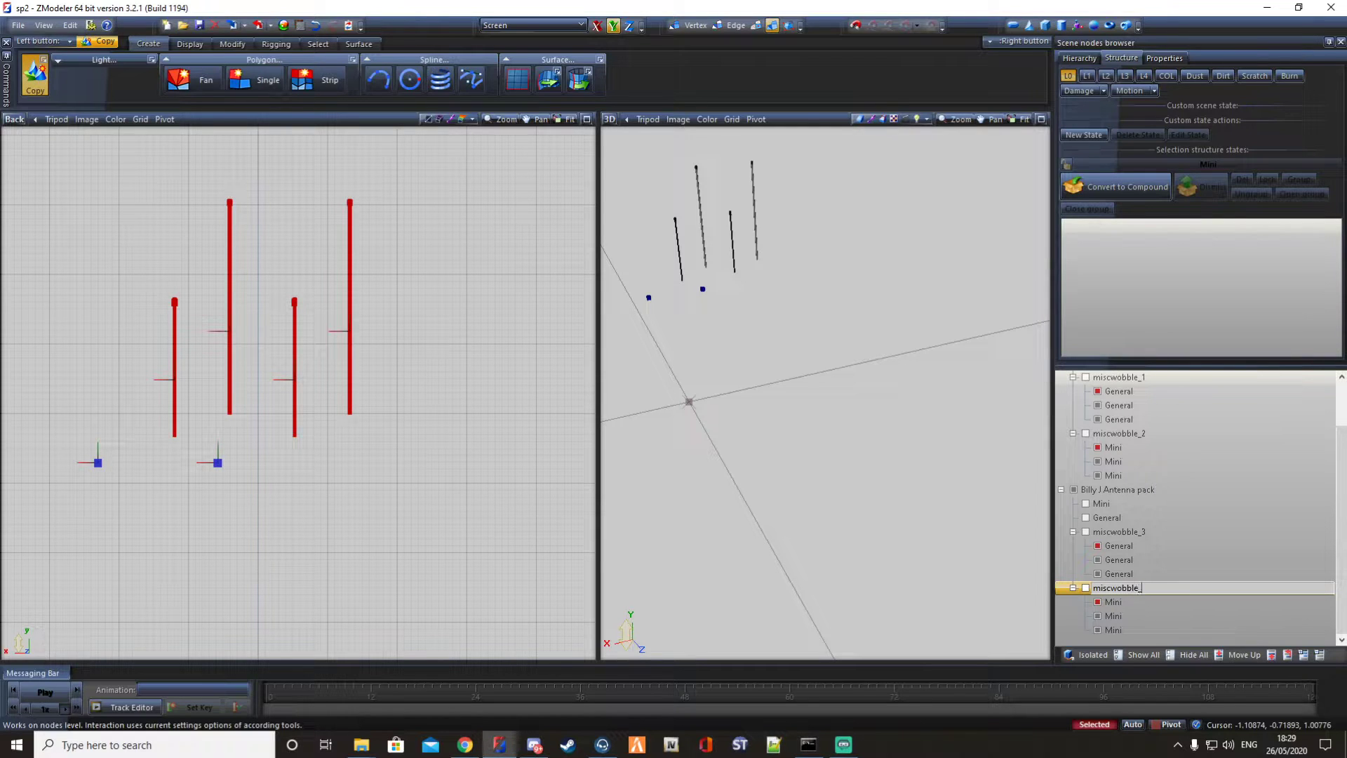
{"action": "key", "text": "Return"}
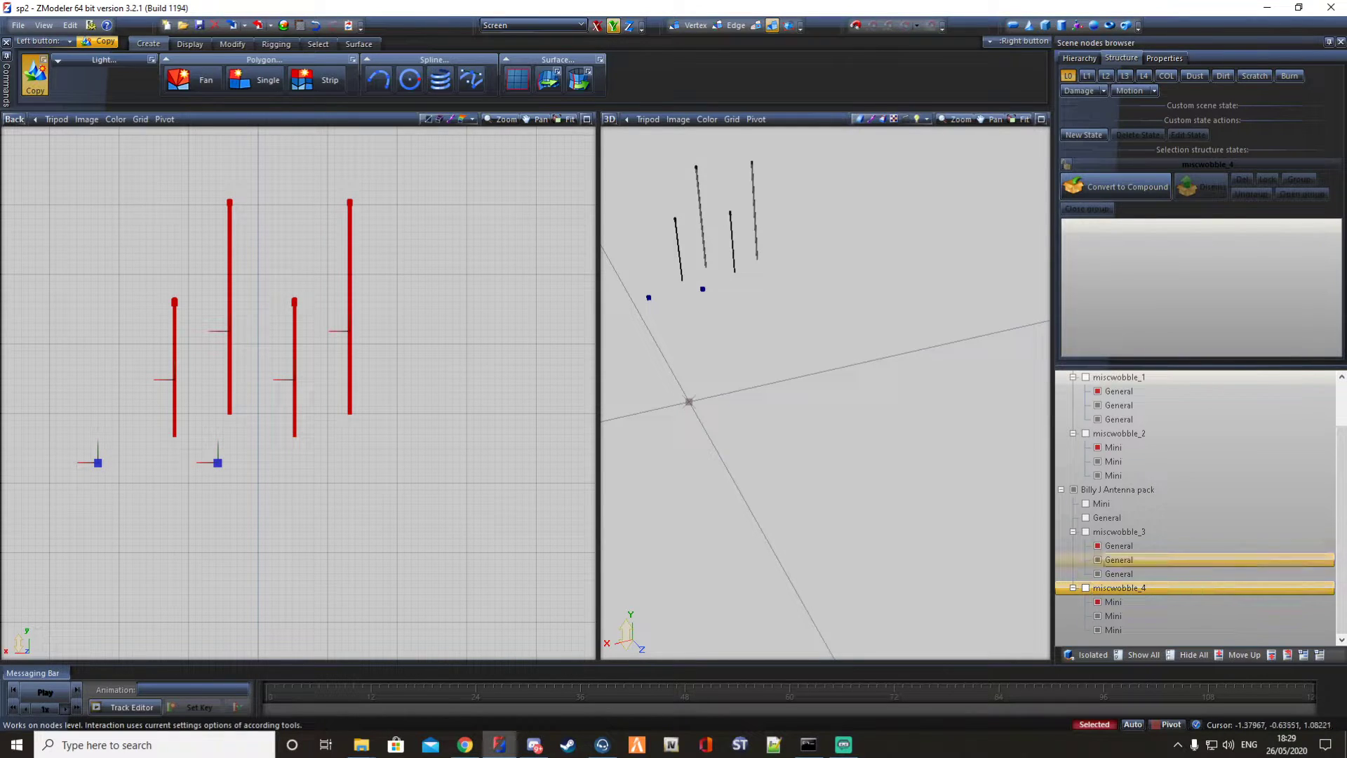
Convert miscwobble_1 to a compound node and lock the structure states page on it.
{"action": "scroll", "coordinate": [1116, 560], "scroll_direction": "up", "scroll_amount": 2}
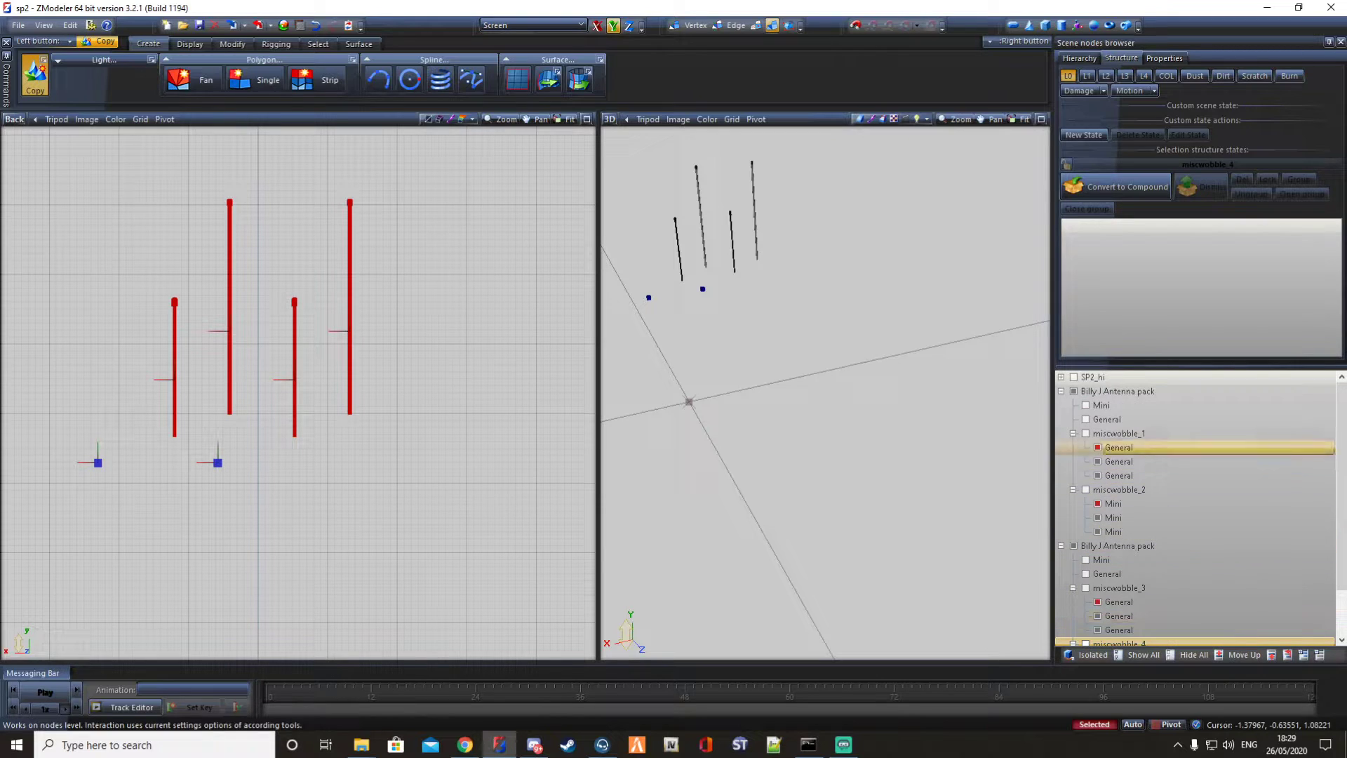
{"action": "left_click_drag", "start_coordinate": [1119, 434], "coordinate": [1093, 378]}
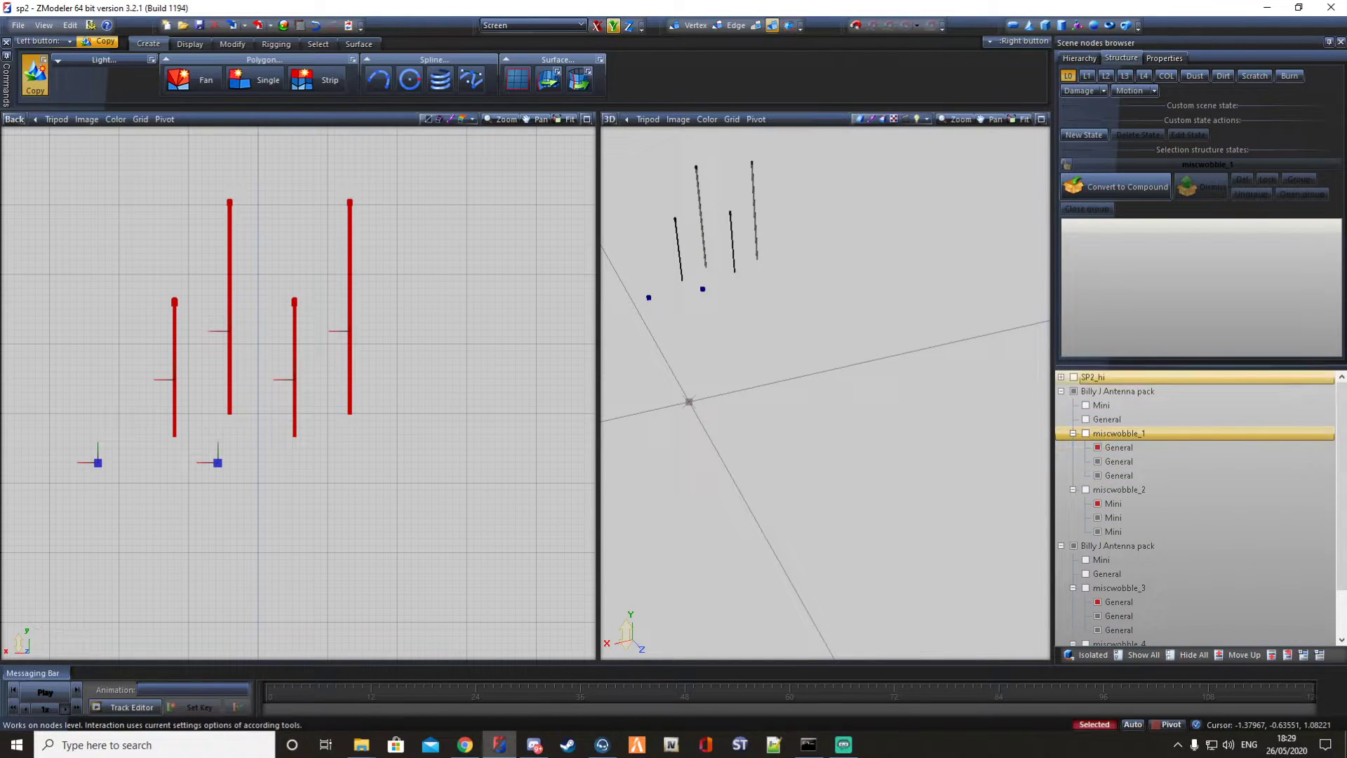
{"action": "middle_click_drag", "start_coordinate": [870, 337], "coordinate": [828, 397]}
{"action": "scroll", "coordinate": [811, 326], "scroll_direction": "up", "scroll_amount": 2}
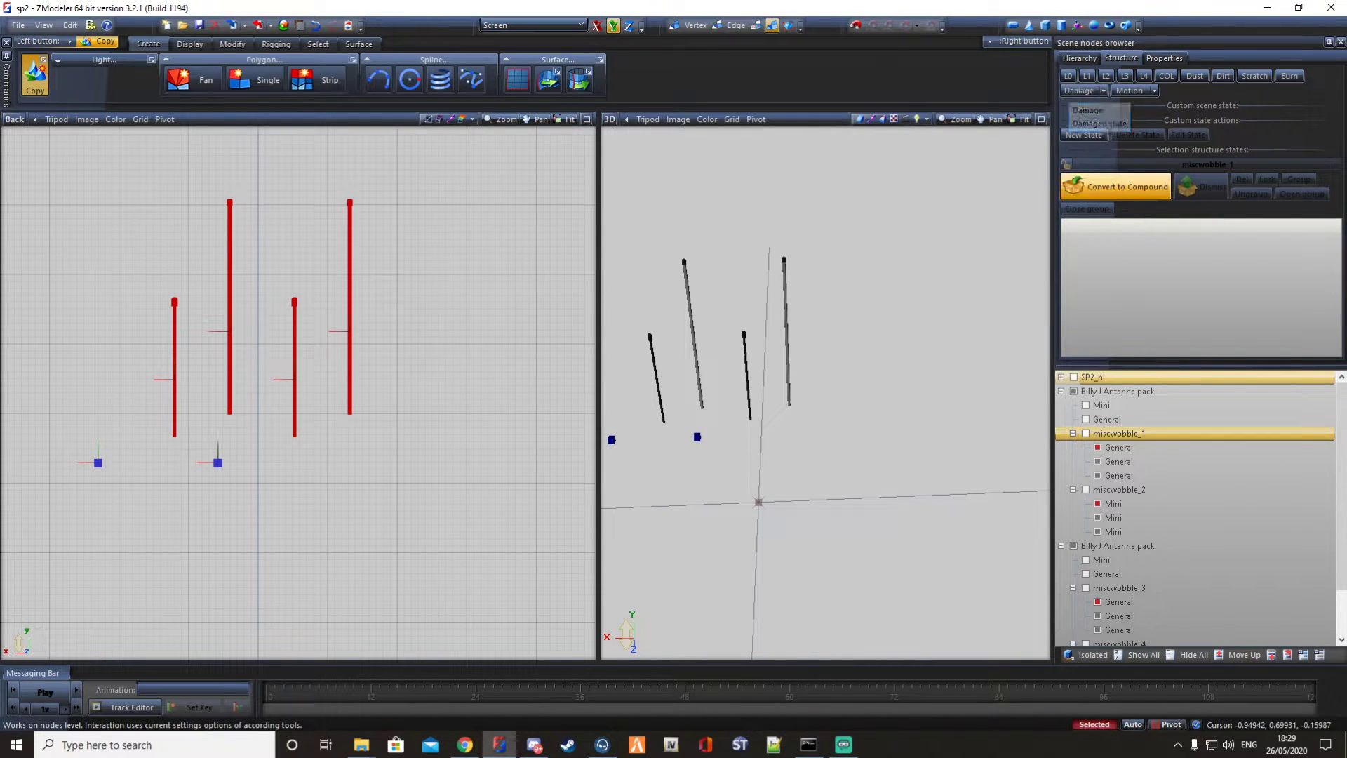
{"action": "left_click", "coordinate": [1126, 187]}
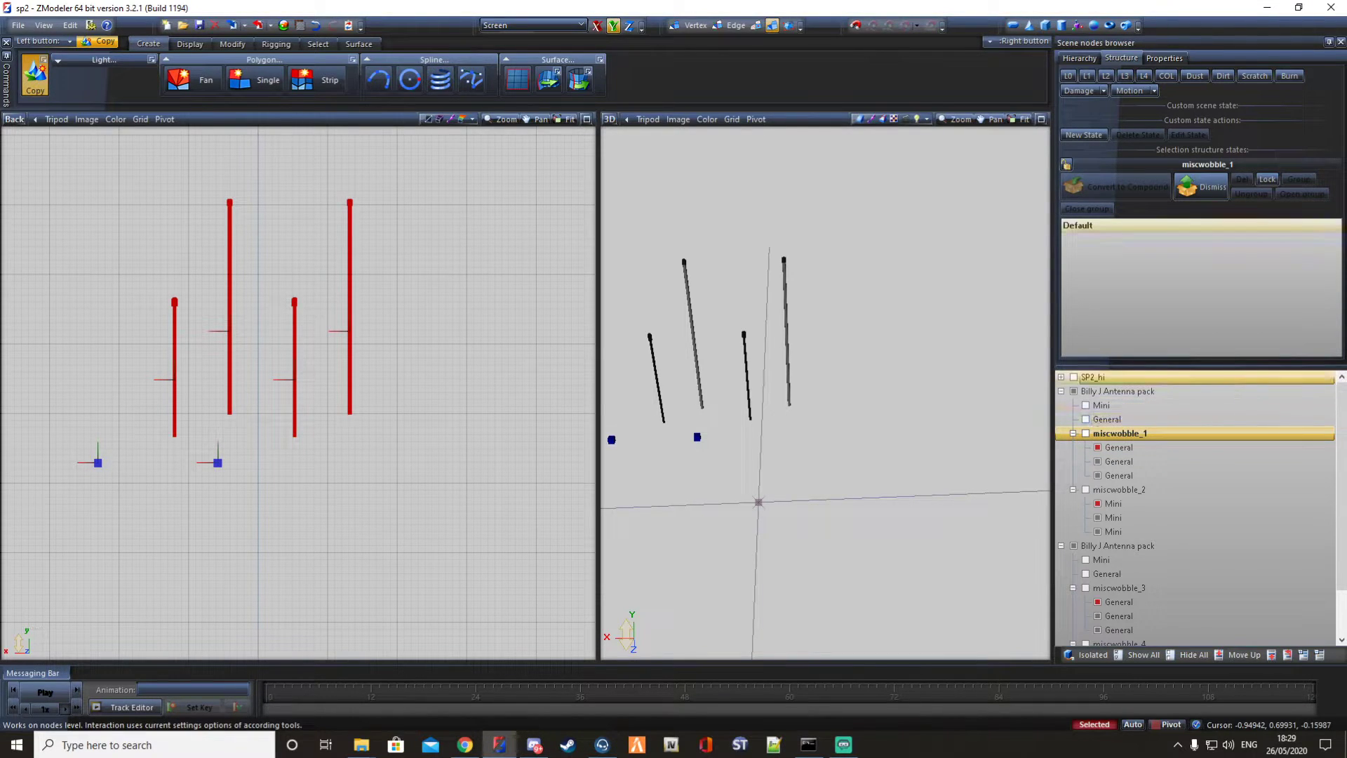
{"action": "left_click", "coordinate": [1145, 165]}
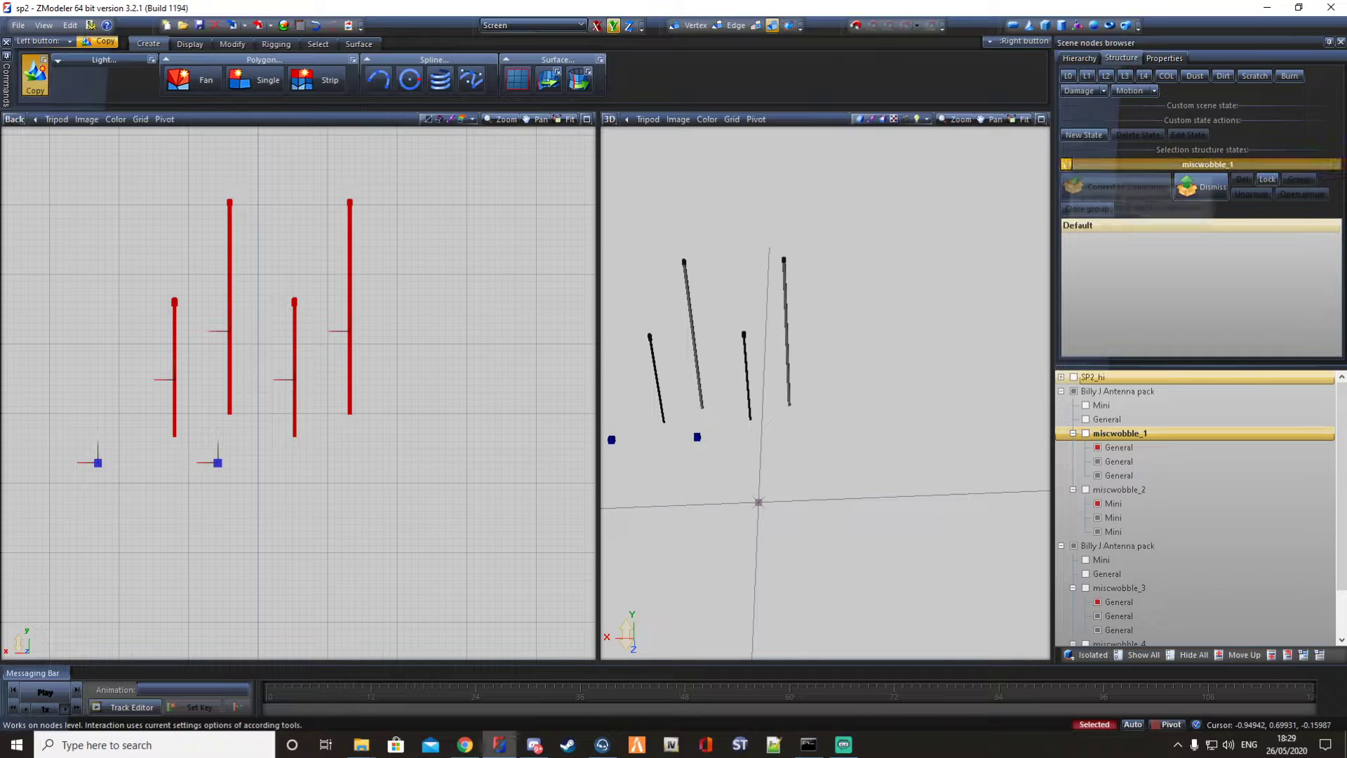
Assign miscwobble_1's three General masts one each to the L0, L1 and L2 states.
{"action": "left_click", "coordinate": [1068, 77]}
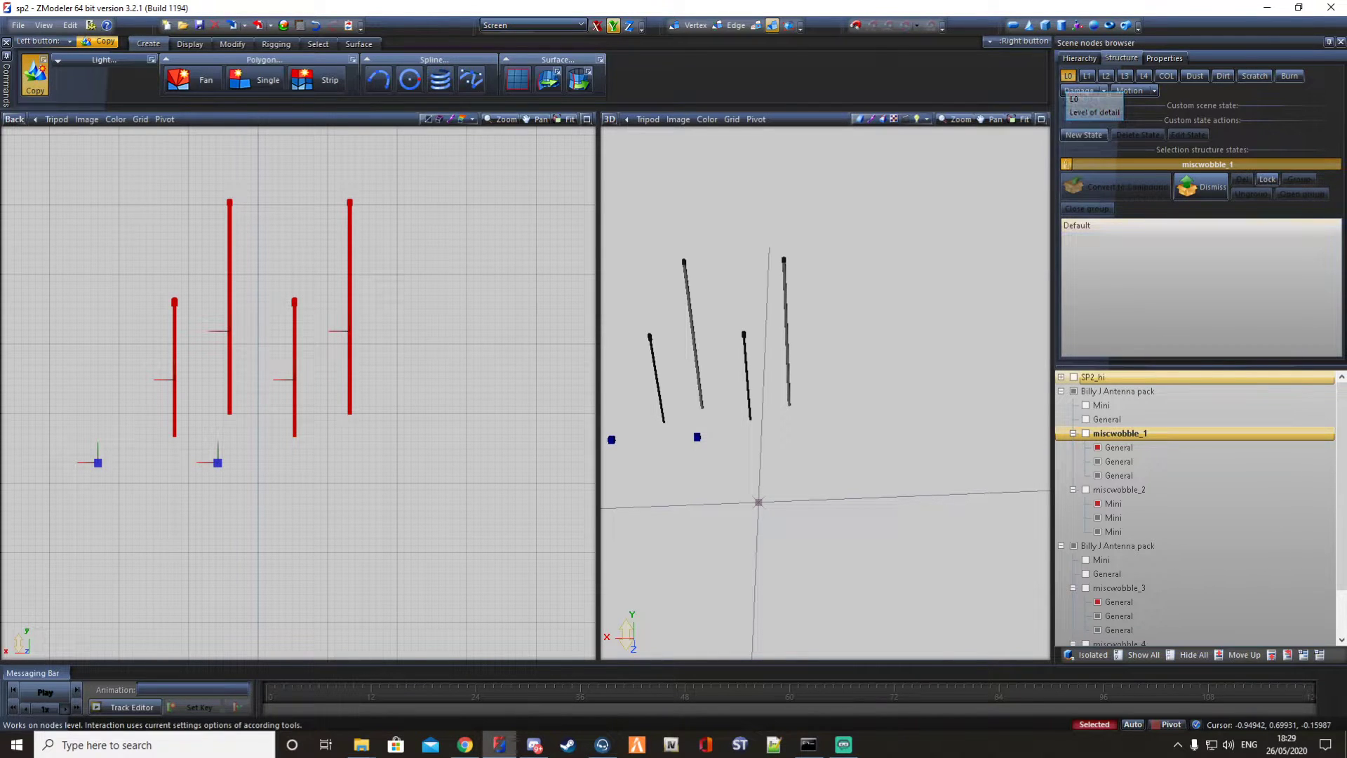
{"action": "left_click", "coordinate": [1164, 446]}
{"action": "left_click_drag", "start_coordinate": [1164, 447], "coordinate": [1151, 243]}
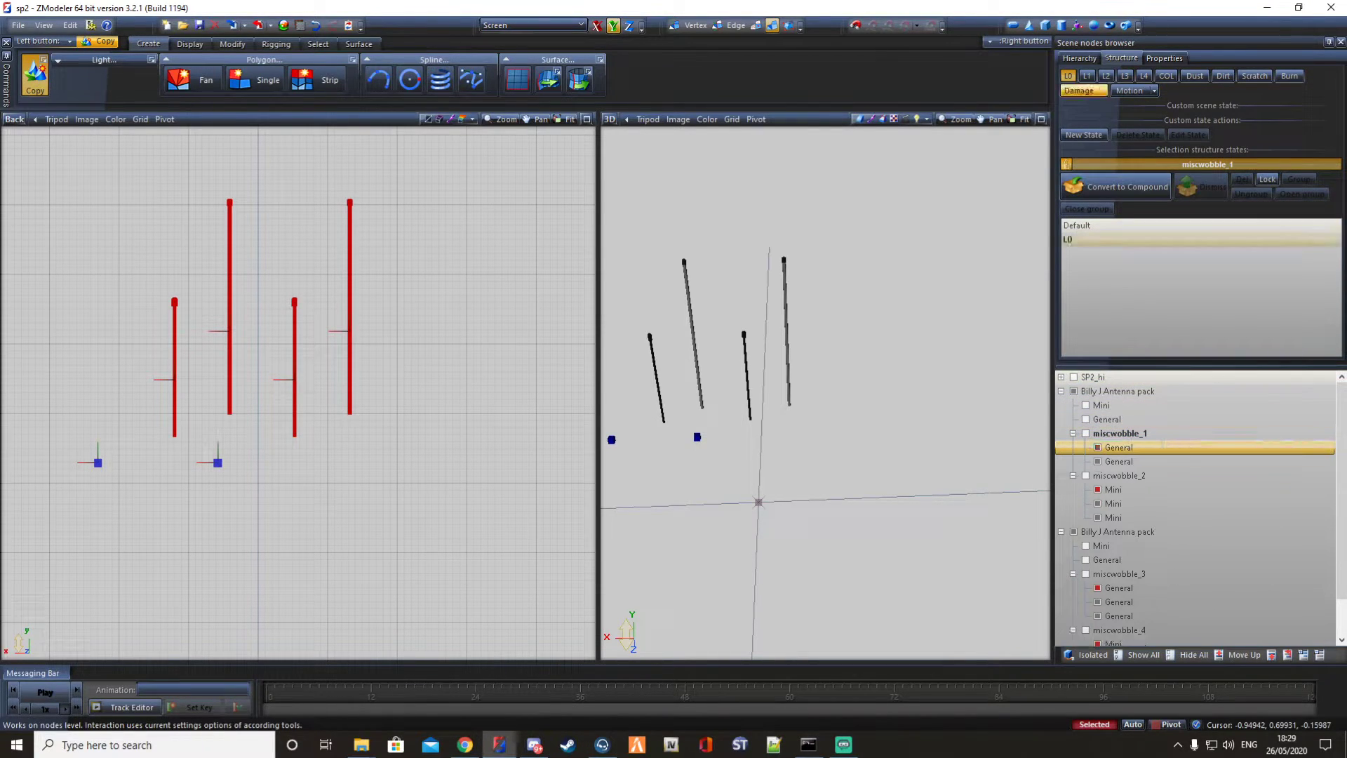
{"action": "left_click", "coordinate": [1088, 76]}
{"action": "left_click_drag", "start_coordinate": [1104, 447], "coordinate": [1150, 245]}
{"action": "left_click", "coordinate": [1107, 76]}
{"action": "left_click_drag", "start_coordinate": [1117, 448], "coordinate": [1148, 243]}
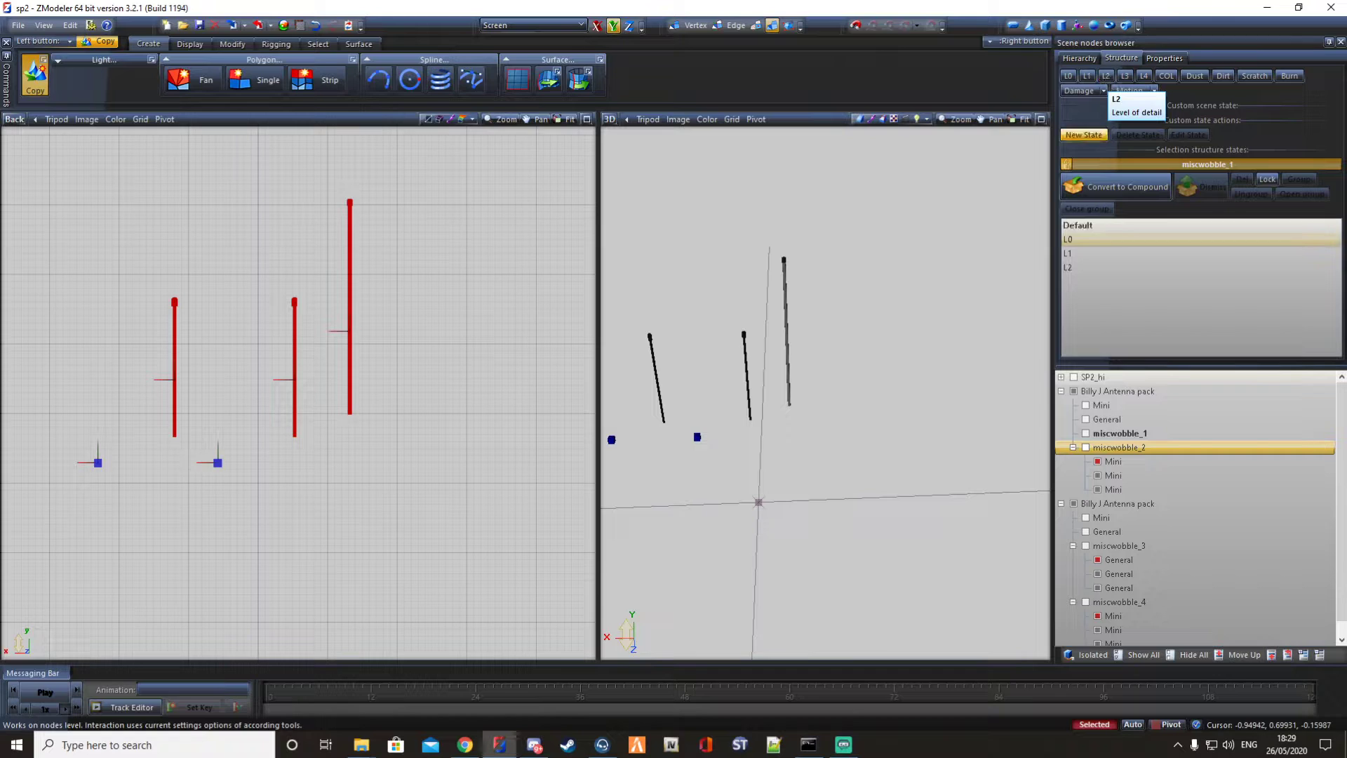
Make miscwobble_2 a compound node and assign its three Mini masts to L0, L1 and L2.
{"action": "left_click", "coordinate": [1067, 165]}
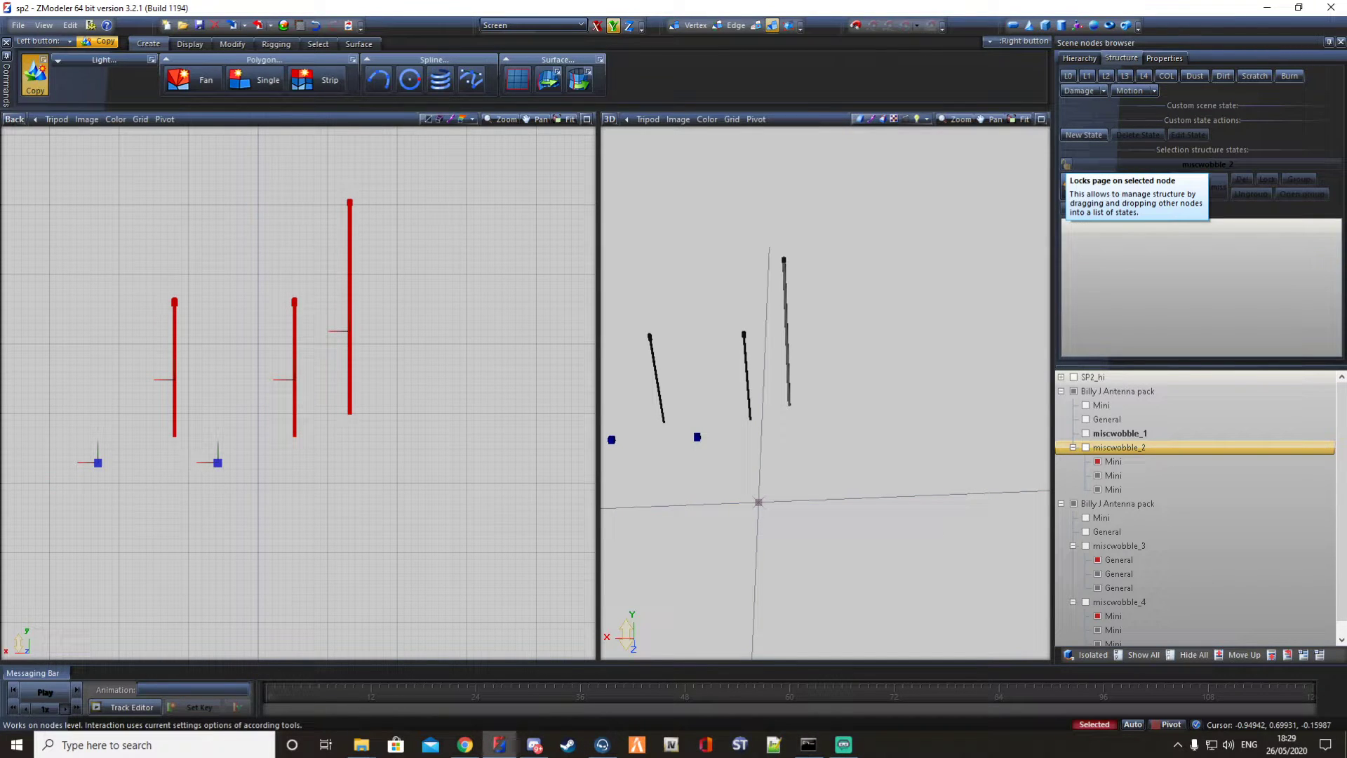
{"action": "left_click", "coordinate": [1067, 164]}
{"action": "left_click", "coordinate": [1068, 76]}
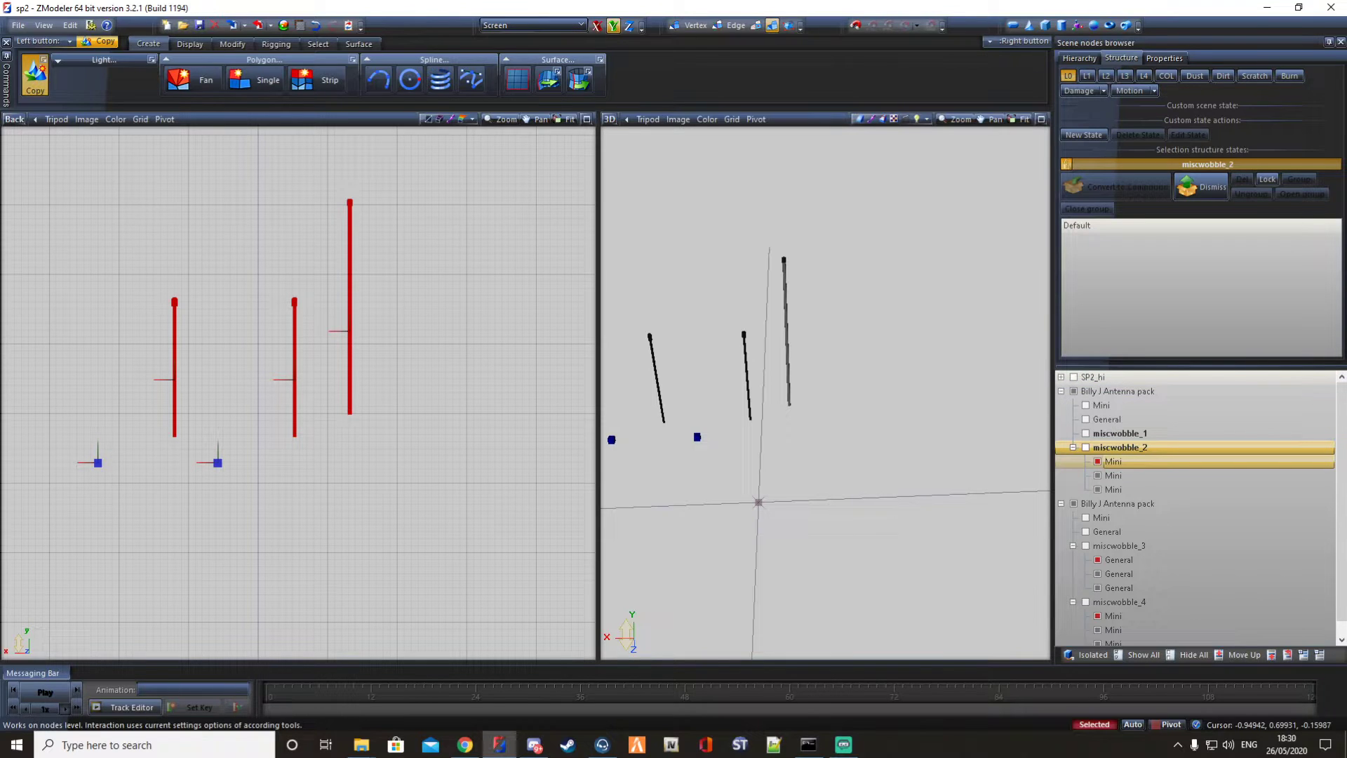
{"action": "left_click_drag", "start_coordinate": [1114, 462], "coordinate": [1108, 294]}
{"action": "left_click", "coordinate": [1087, 76]}
{"action": "left_click_drag", "start_coordinate": [1113, 462], "coordinate": [1110, 295]}
{"action": "left_click", "coordinate": [1106, 76]}
{"action": "left_click_drag", "start_coordinate": [1114, 461], "coordinate": [1110, 295]}
{"action": "left_click", "coordinate": [1106, 76]}
Convert miscwobble_3 to a compound node and assign its three General masts to L0, L1 and L2.
{"action": "left_click", "coordinate": [1116, 462]}
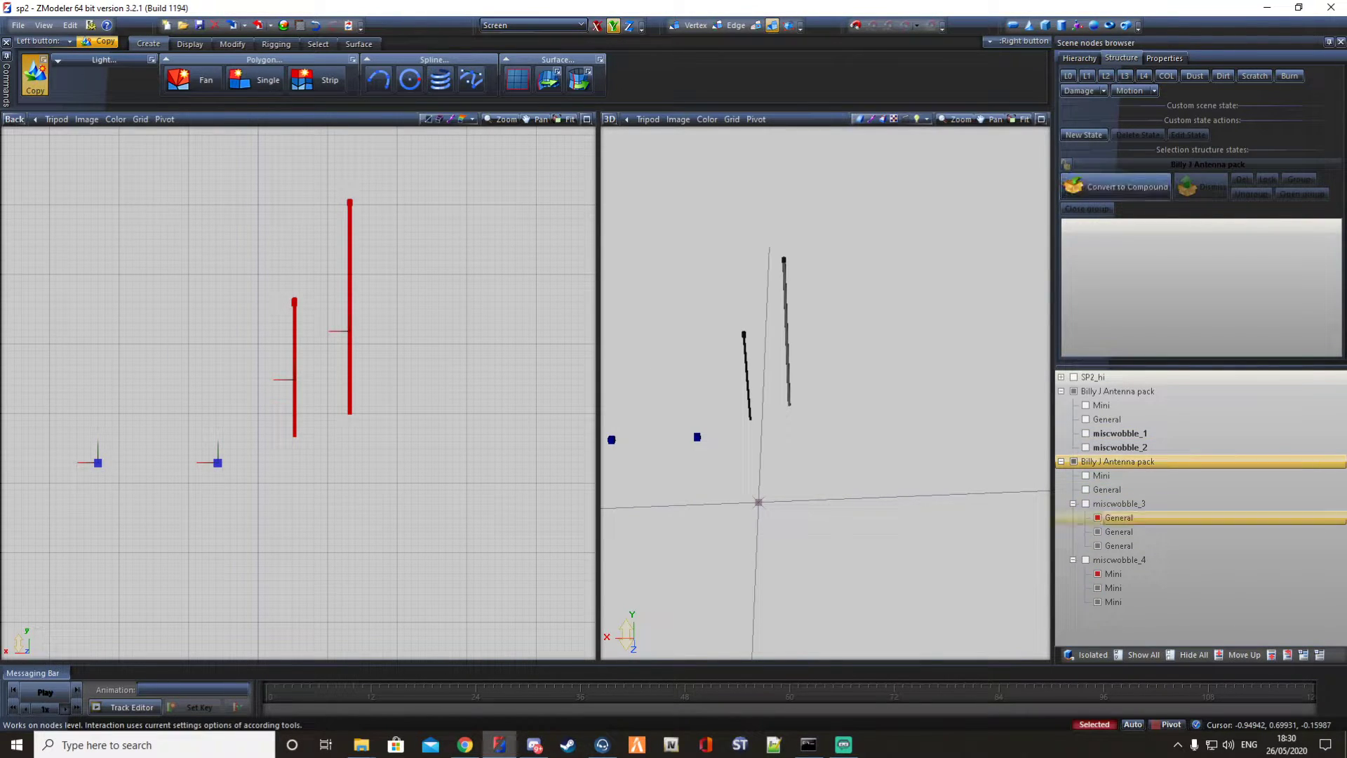
{"action": "left_click", "coordinate": [1119, 504]}
{"action": "left_click", "coordinate": [1117, 186]}
{"action": "left_click", "coordinate": [1068, 76]}
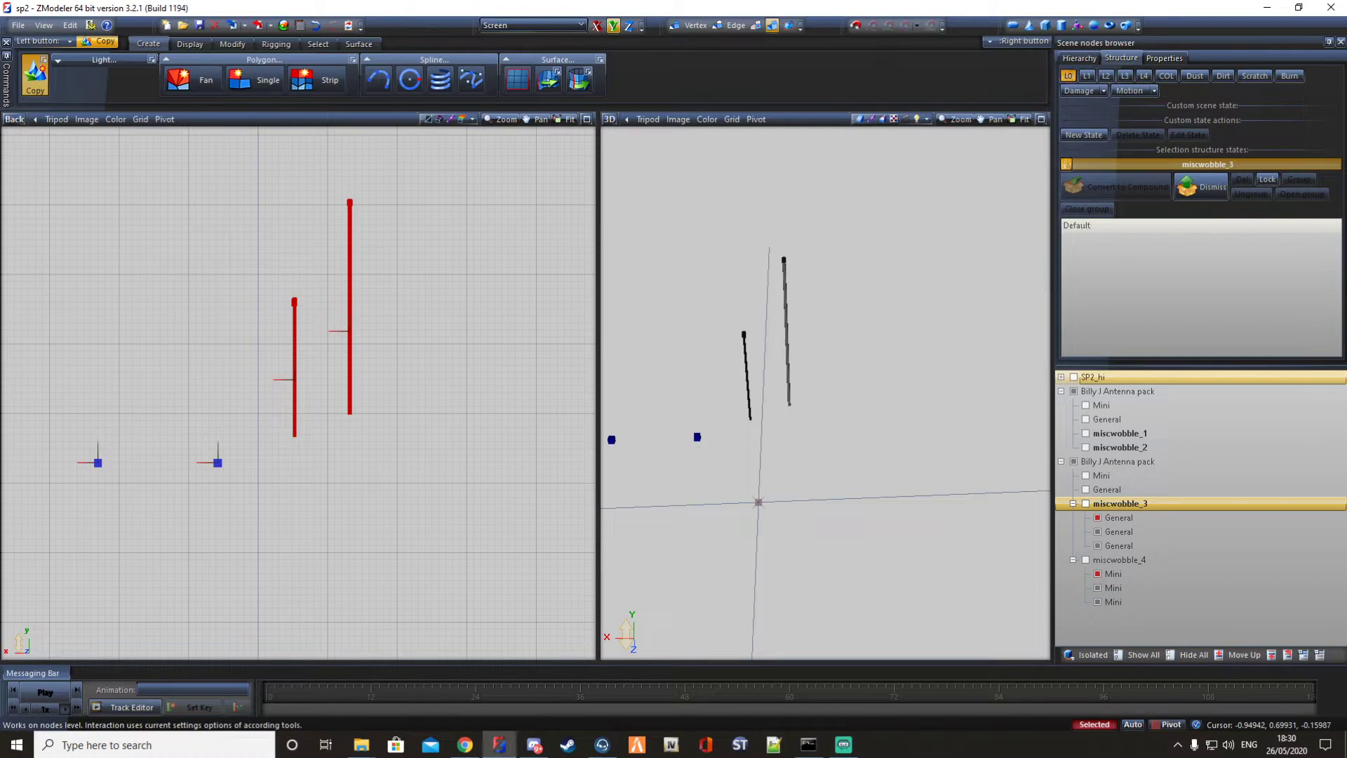
{"action": "left_click_drag", "start_coordinate": [1119, 518], "coordinate": [1108, 295]}
{"action": "left_click", "coordinate": [1087, 75]}
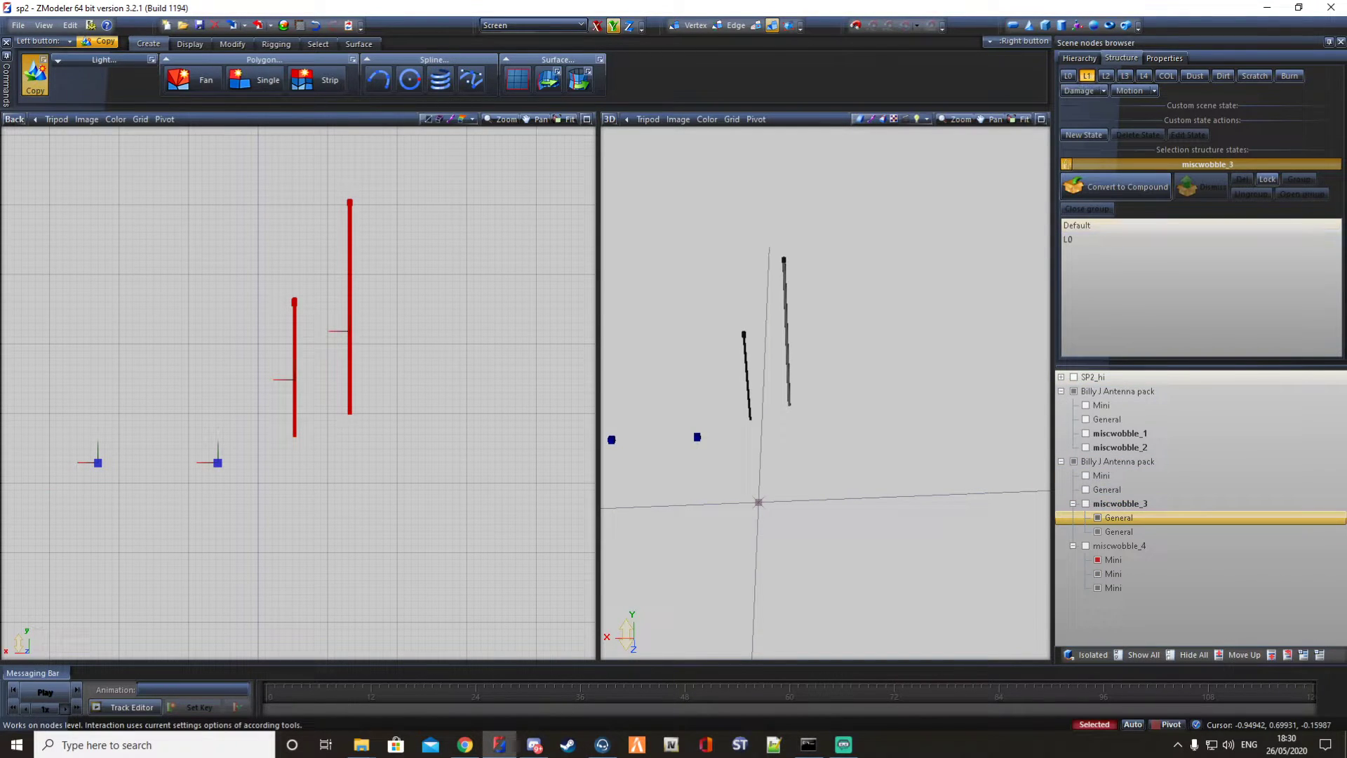
{"action": "left_click_drag", "start_coordinate": [1119, 518], "coordinate": [1108, 288]}
{"action": "left_click", "coordinate": [1106, 76]}
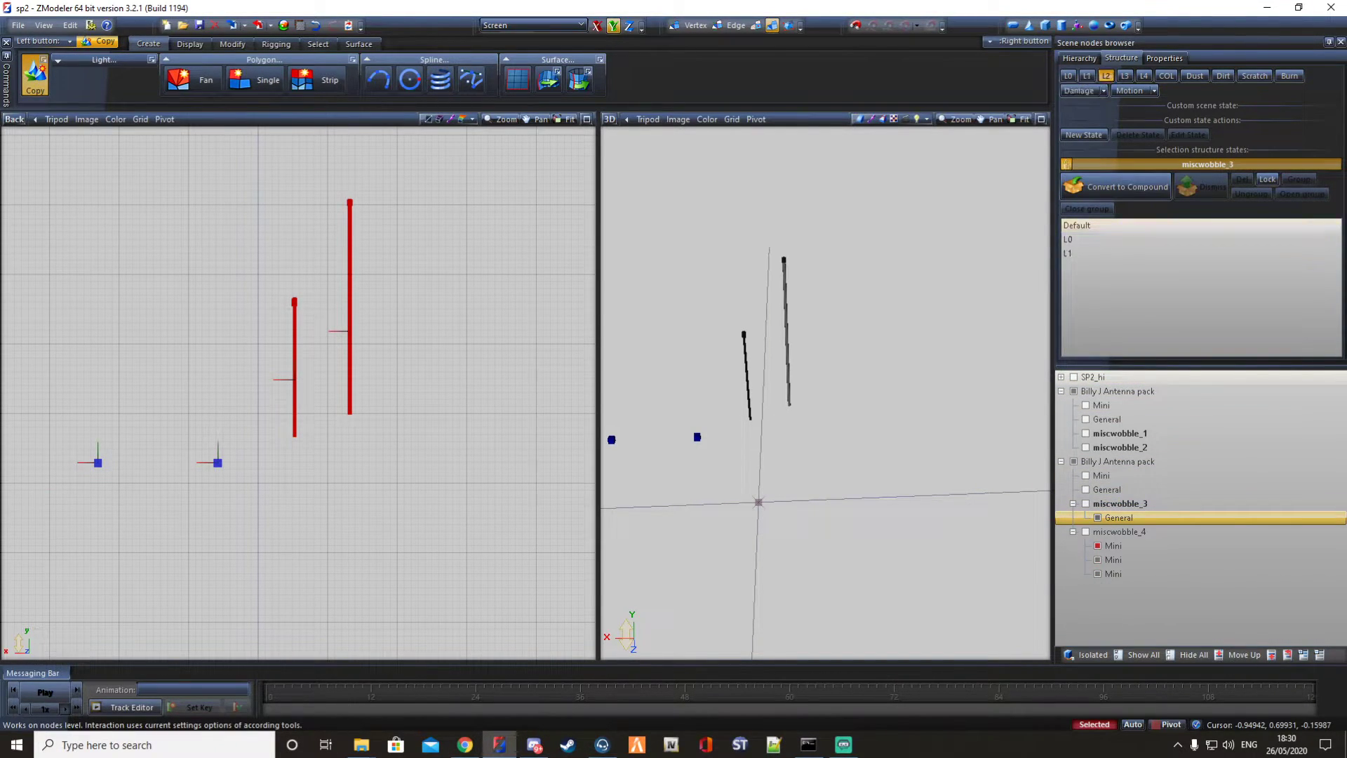
{"action": "left_click_drag", "start_coordinate": [1118, 518], "coordinate": [1108, 291]}
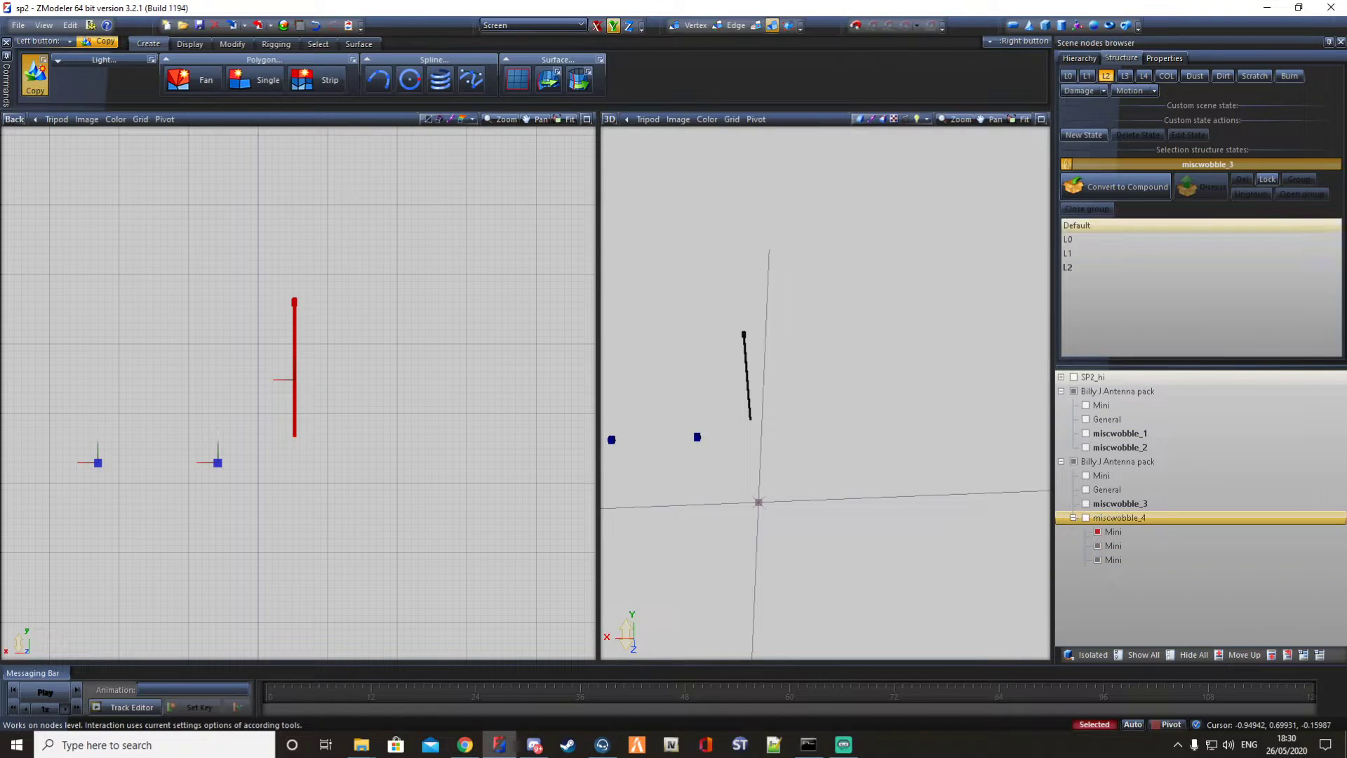
Convert miscwobble_4 to a compound node and assign its three Mini masts to L0, L1 and L2.
{"action": "left_click", "coordinate": [1120, 518]}
{"action": "left_click", "coordinate": [1117, 186]}
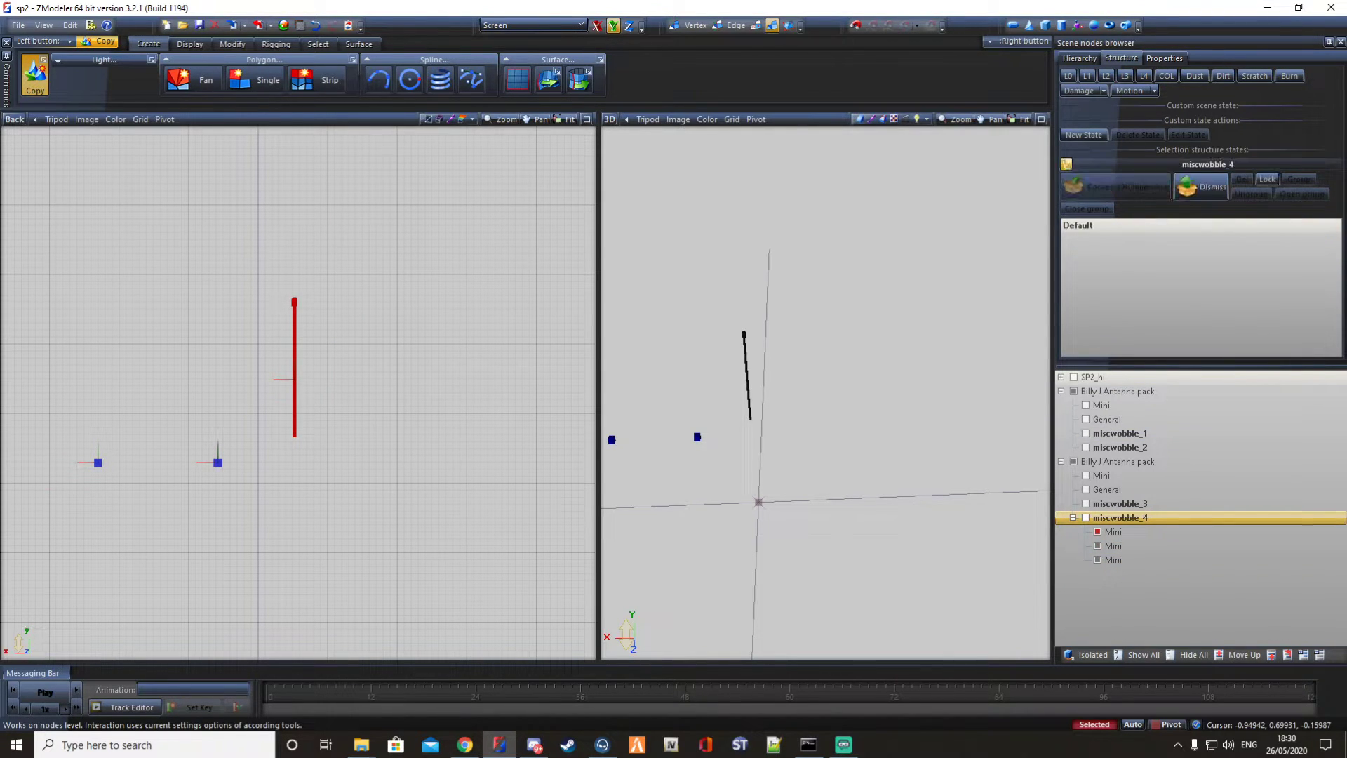
{"action": "left_click", "coordinate": [1068, 76]}
{"action": "left_click_drag", "start_coordinate": [1114, 532], "coordinate": [1109, 291]}
{"action": "left_click", "coordinate": [1087, 75]}
{"action": "left_click_drag", "start_coordinate": [1114, 532], "coordinate": [1109, 291]}
{"action": "left_click", "coordinate": [1106, 75]}
{"action": "left_click_drag", "start_coordinate": [1114, 532], "coordinate": [1109, 291]}
Show the Mini and General antenna bases of both packs.
{"action": "left_click", "coordinate": [1085, 489]}
{"action": "left_click", "coordinate": [1085, 419]}
{"action": "left_click", "coordinate": [1086, 405]}
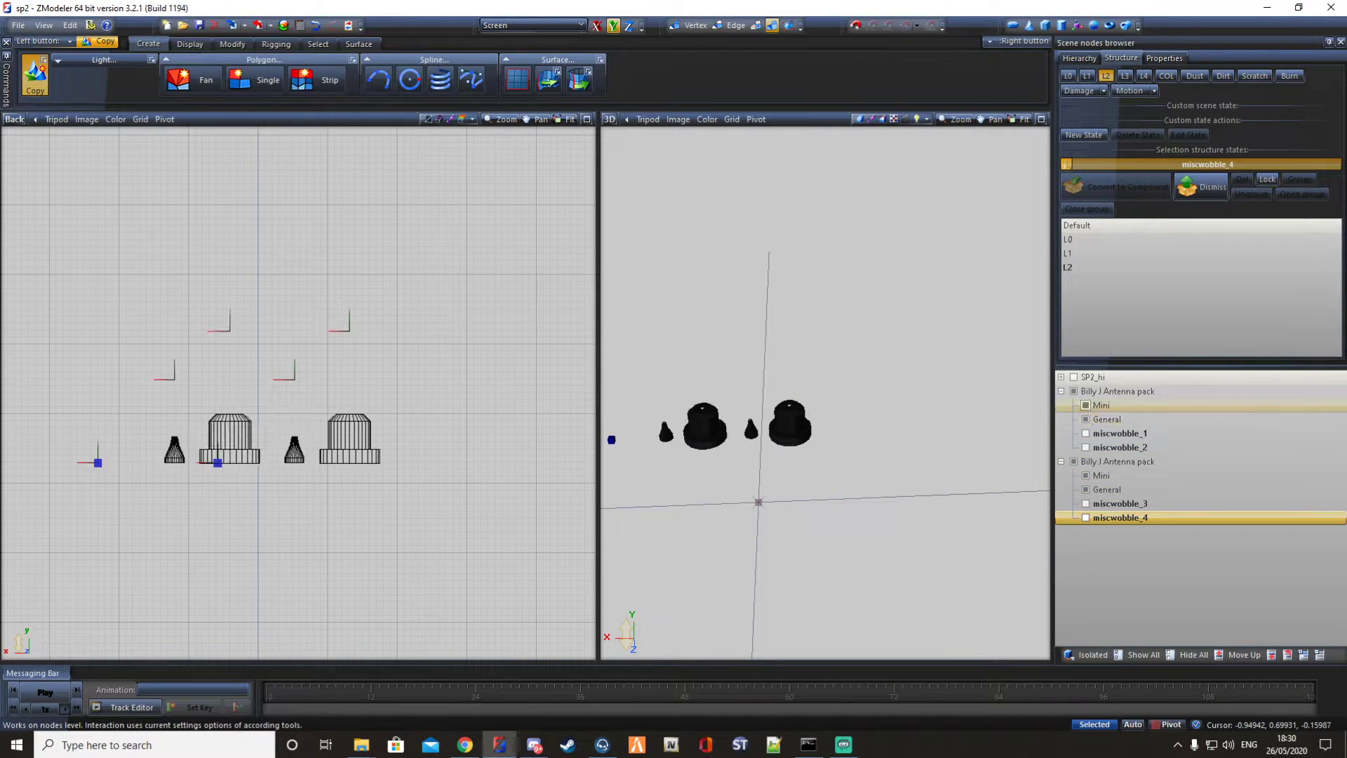
Move the Mini, General and miscwobble nodes out of both Billy J Antenna pack parents to the root level.
{"action": "middle_click_drag", "start_coordinate": [279, 403], "coordinate": [407, 446]}
{"action": "scroll", "coordinate": [442, 448], "scroll_direction": "down", "scroll_amount": 2}
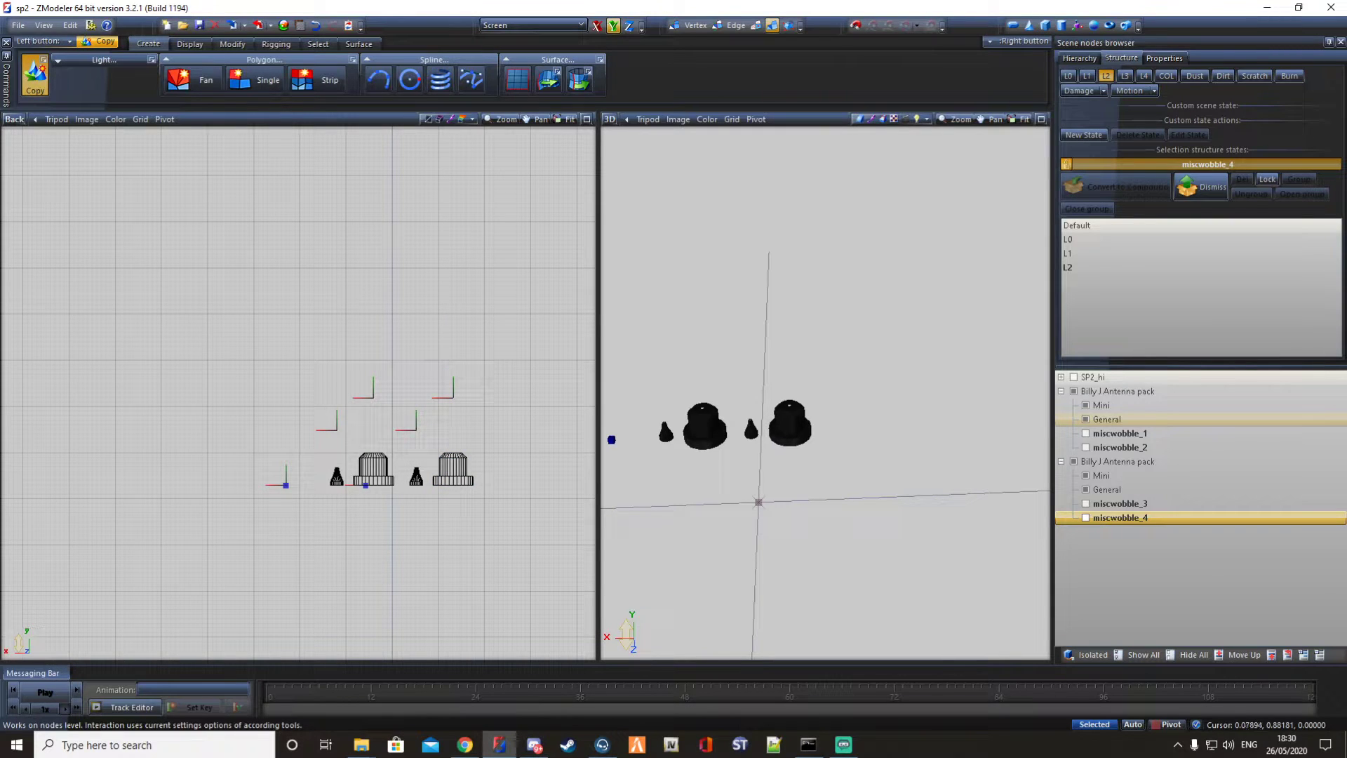
{"action": "middle_click_drag", "start_coordinate": [356, 459], "coordinate": [325, 464]}
{"action": "left_click_drag", "start_coordinate": [228, 392], "coordinate": [480, 395]}
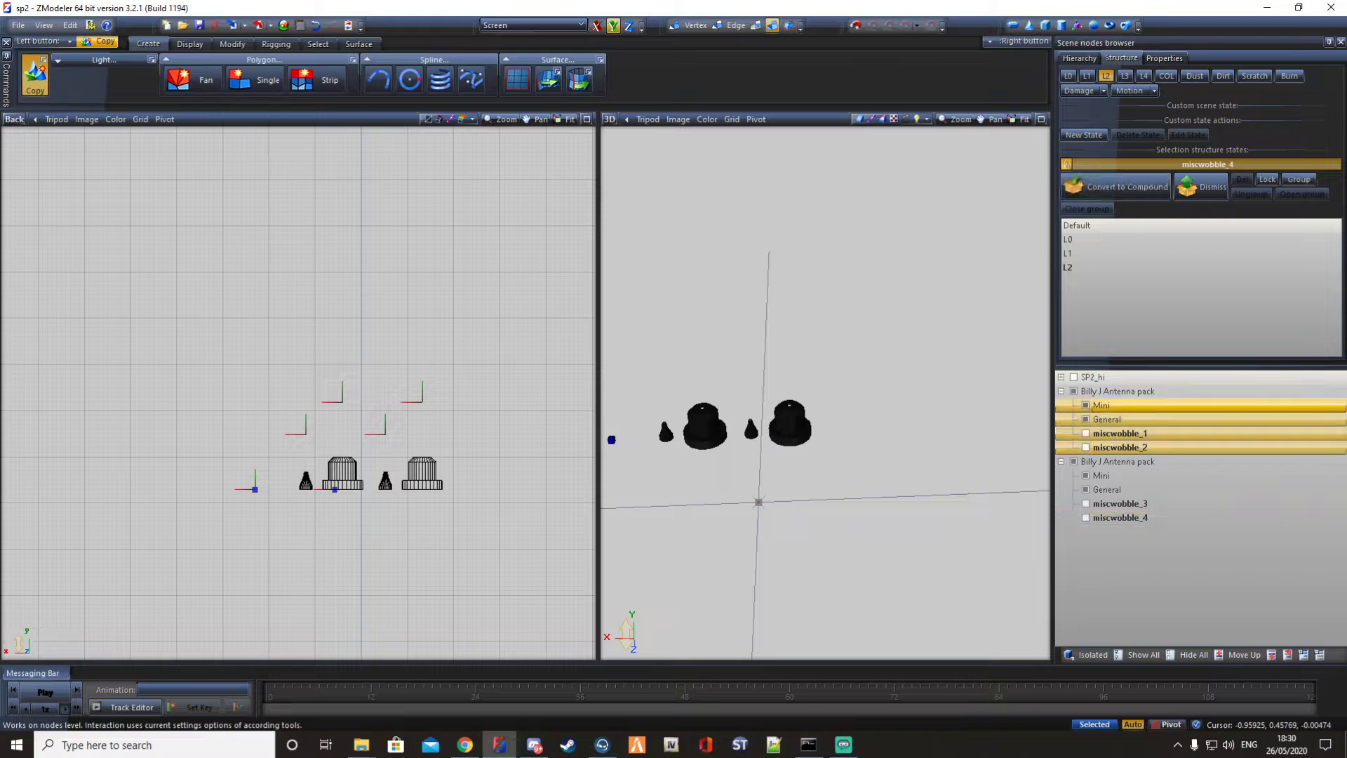
{"action": "left_click_drag", "start_coordinate": [1101, 406], "coordinate": [1095, 379]}
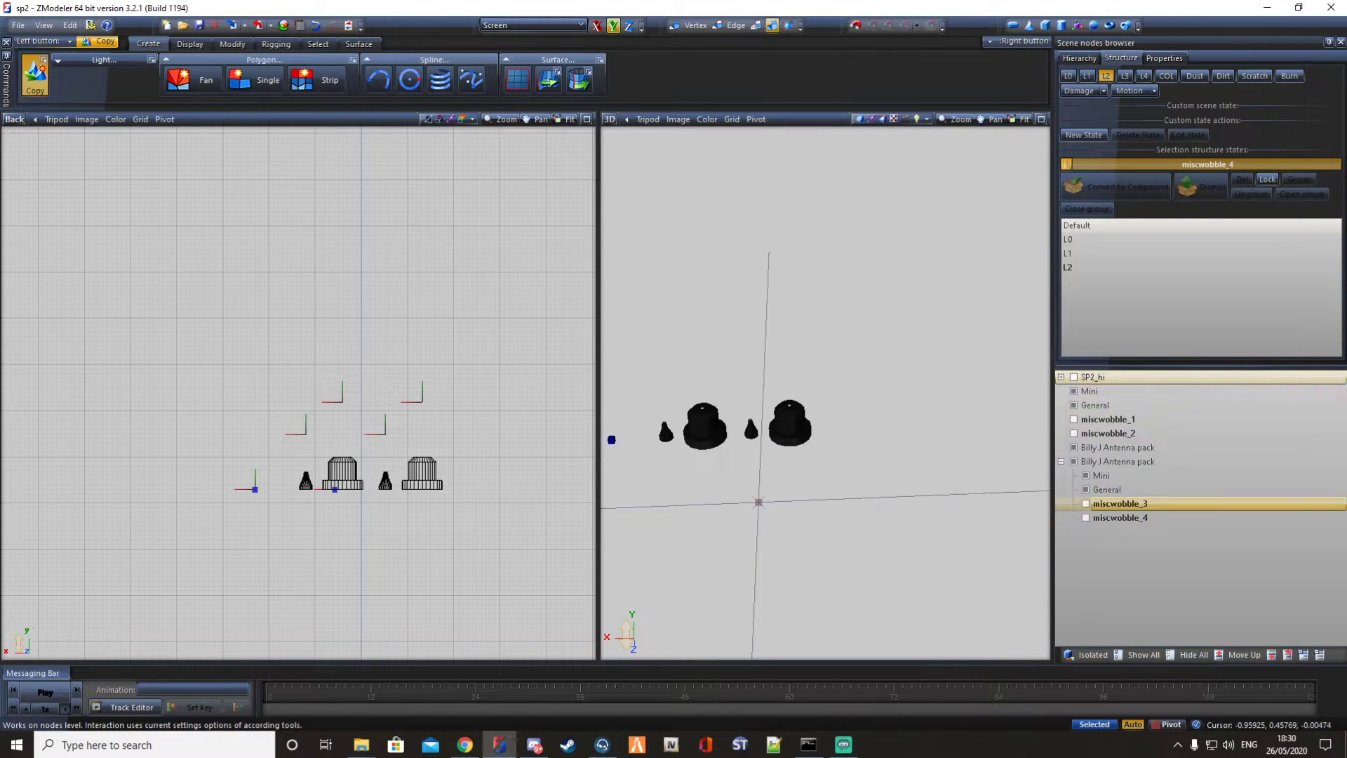
{"action": "left_click", "coordinate": [1093, 475], "text": "shift"}
{"action": "left_click_drag", "start_coordinate": [1092, 476], "coordinate": [1092, 449]}
Delete the second, empty Billy J Antenna pack dummy and hide the remaining one.
{"action": "left_click", "coordinate": [1105, 518]}
{"action": "right_click", "coordinate": [1112, 517]}
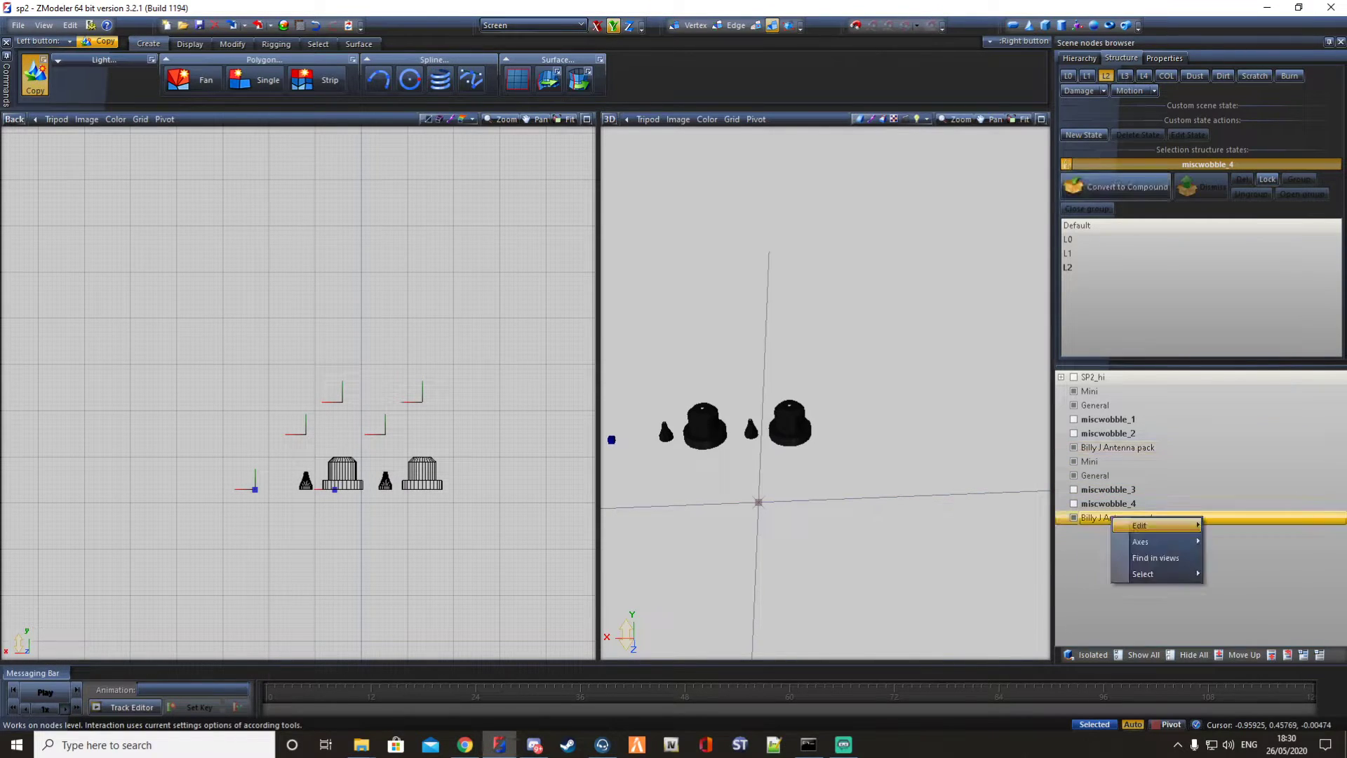
{"action": "mouse_move", "coordinate": [1158, 524]}
{"action": "left_click", "coordinate": [1238, 541]}
{"action": "left_click", "coordinate": [1074, 447]}
Copy all four antenna bases in place.
{"action": "scroll", "coordinate": [337, 392], "scroll_direction": "down", "scroll_amount": 1}
{"action": "middle_click_drag", "start_coordinate": [336, 393], "coordinate": [294, 410]}
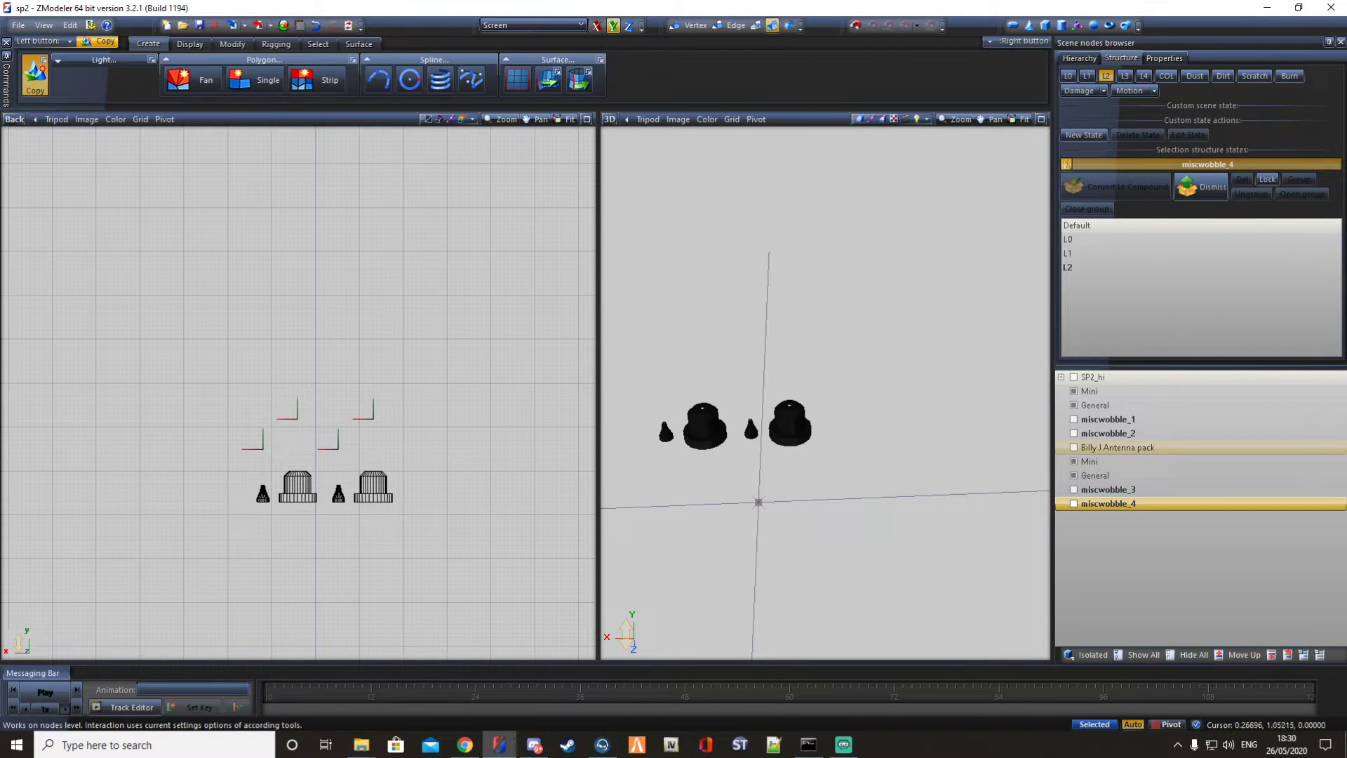
{"action": "left_click_drag", "start_coordinate": [497, 581], "coordinate": [246, 464]}
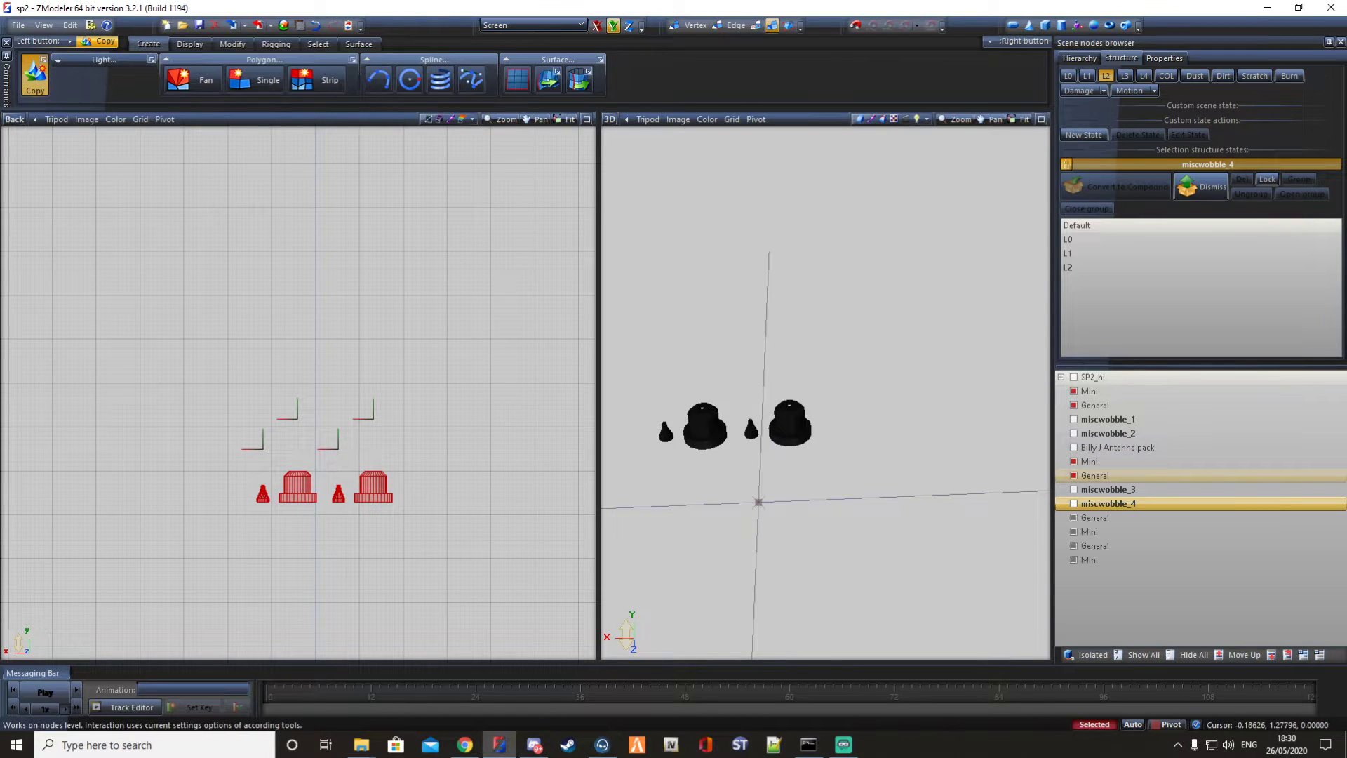
Convert the first Mini base to a compound node and assign a Mini copy to its L0 state.
{"action": "left_click", "coordinate": [1089, 391]}
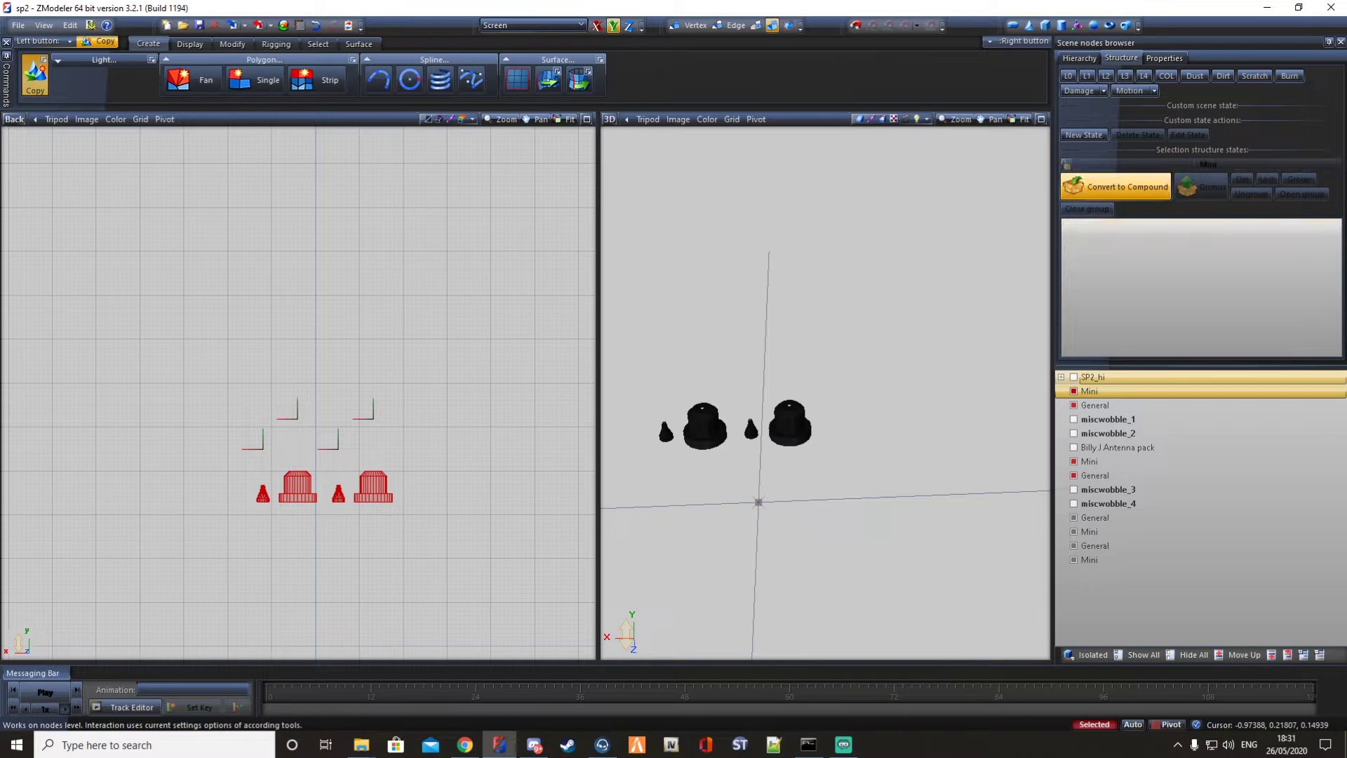
{"action": "left_click", "coordinate": [1123, 186]}
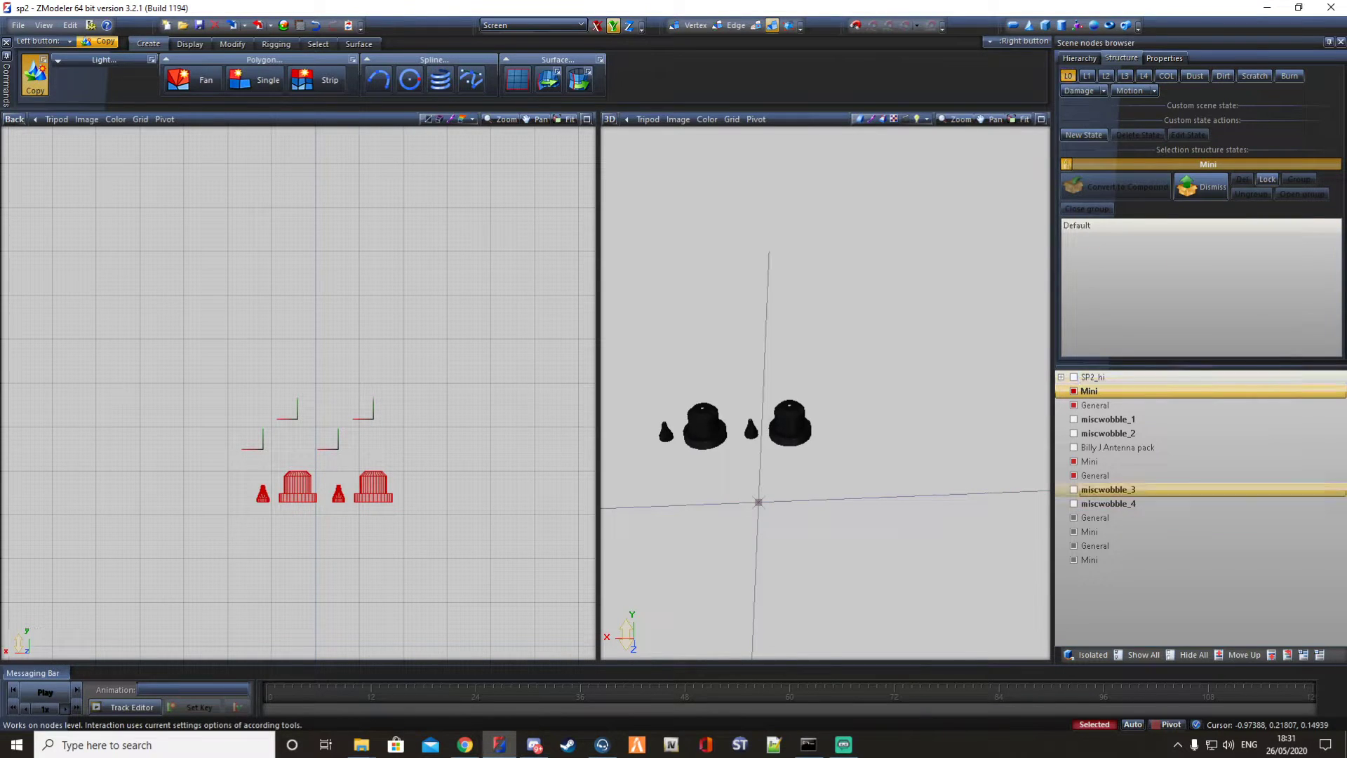
{"action": "left_click", "coordinate": [1090, 532]}
{"action": "left_click", "coordinate": [1068, 76]}
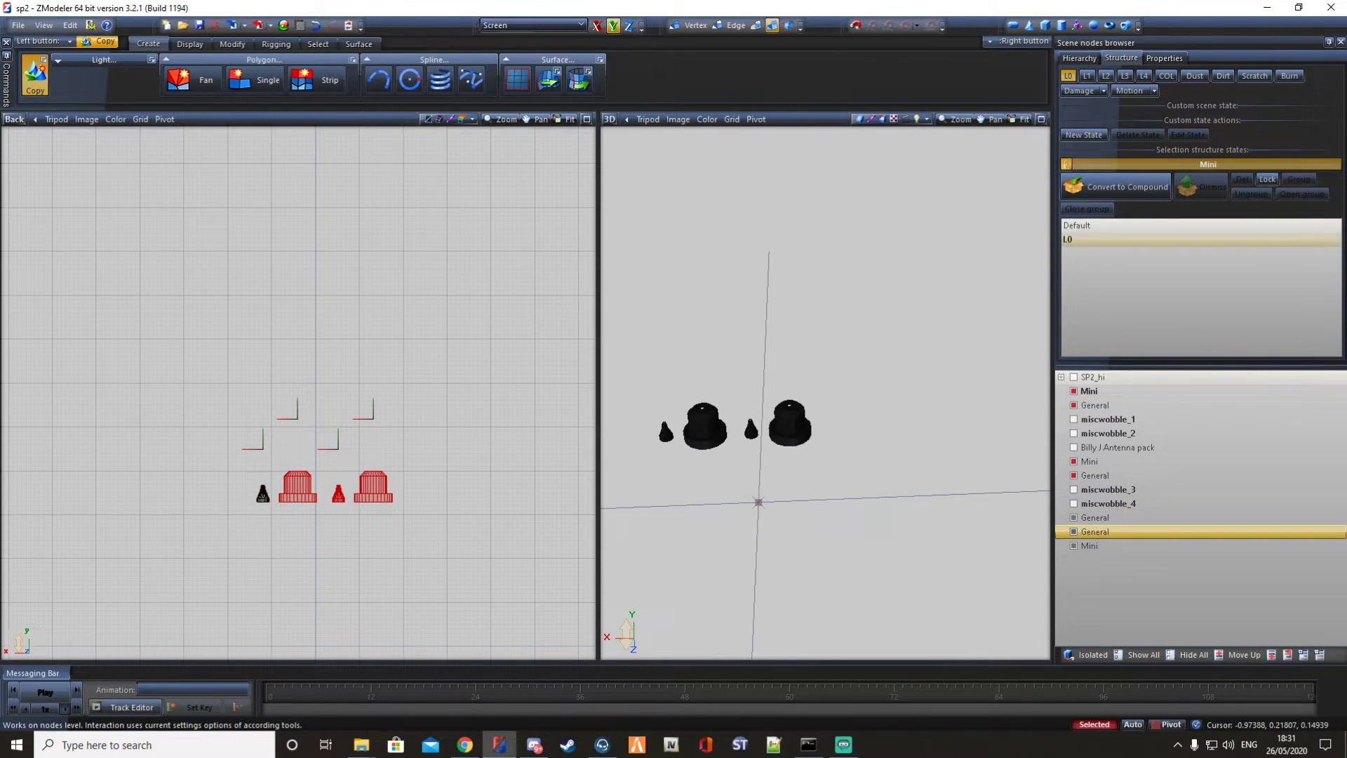
{"action": "left_click", "coordinate": [1095, 532]}
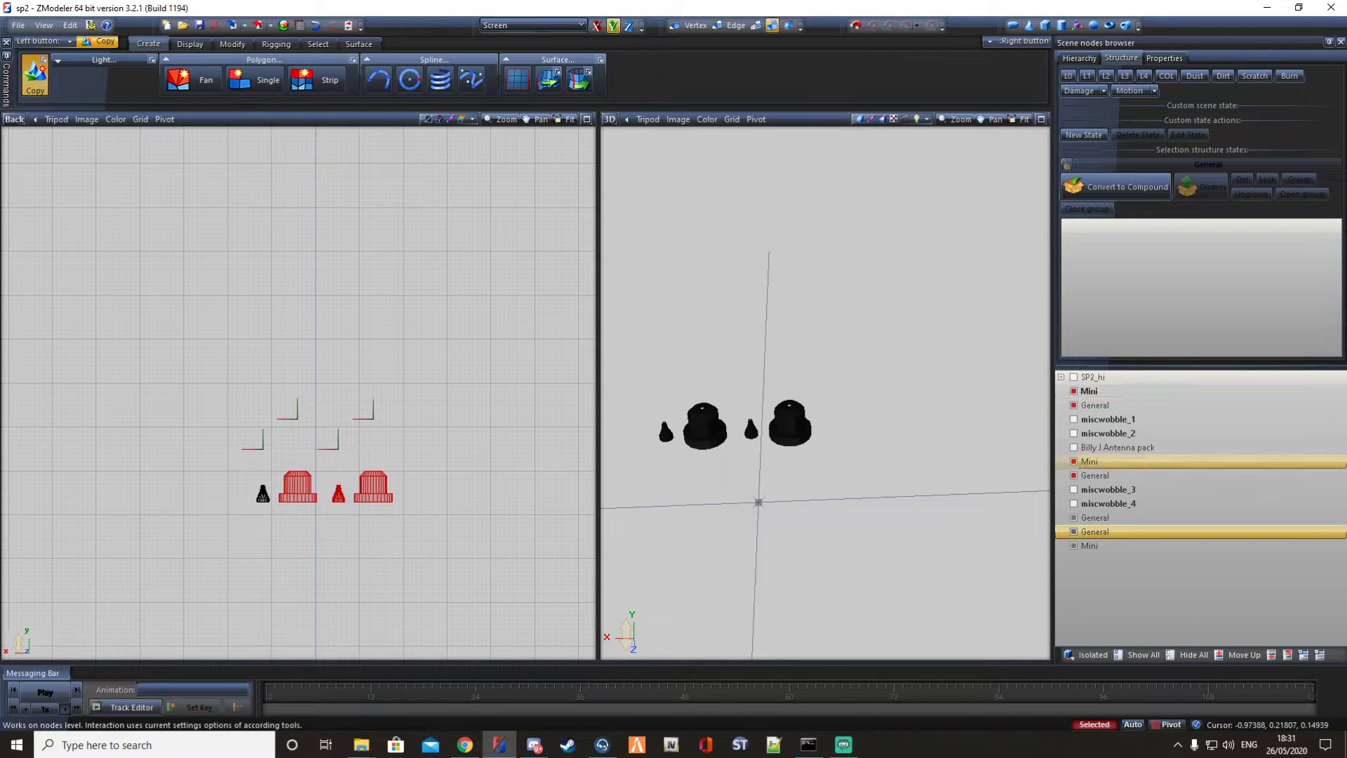
Convert the first General base to a compound node and lock the structure states page on it.
{"action": "left_click", "coordinate": [1091, 462]}
{"action": "left_click", "coordinate": [1095, 406]}
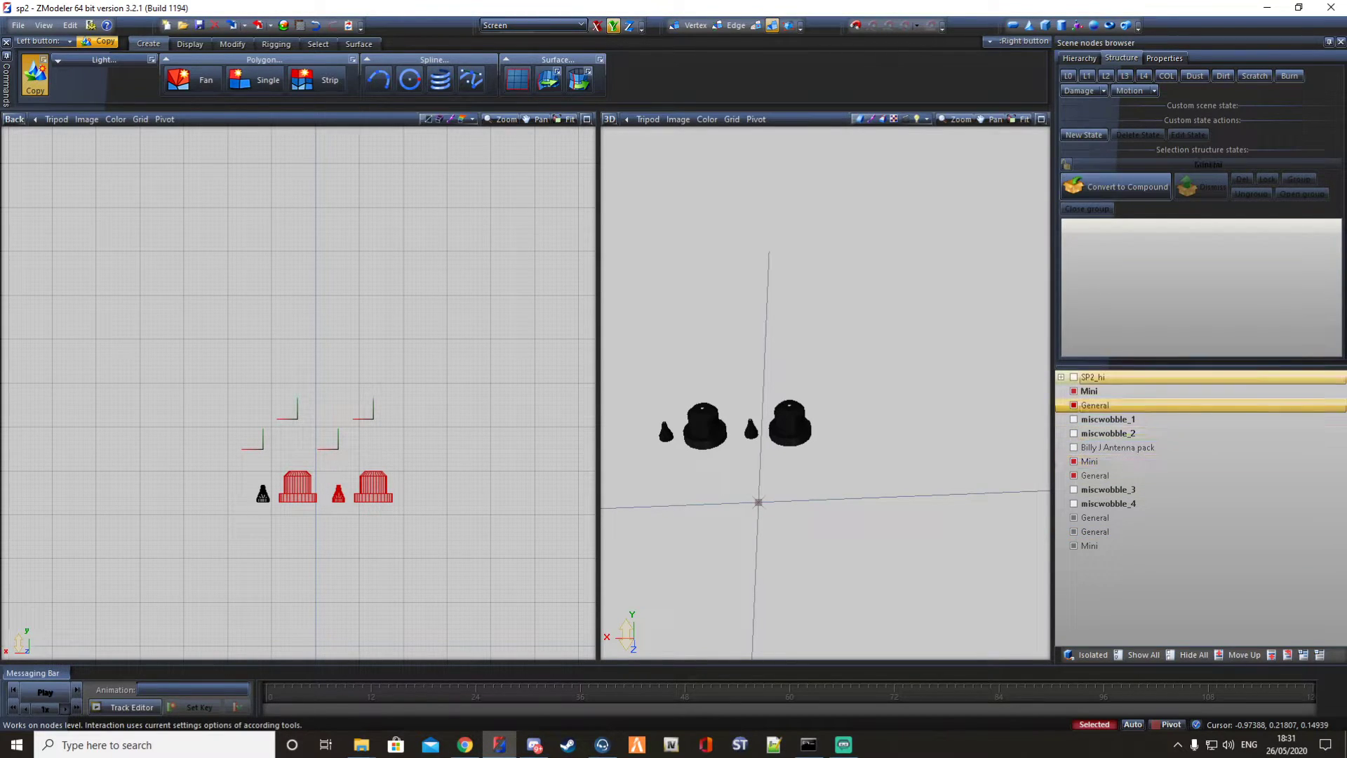
{"action": "left_click", "coordinate": [1116, 188]}
{"action": "left_click", "coordinate": [1098, 165]}
Check which General copy matches the first General base and assign it to that base's L0 state.
{"action": "left_click", "coordinate": [1069, 76]}
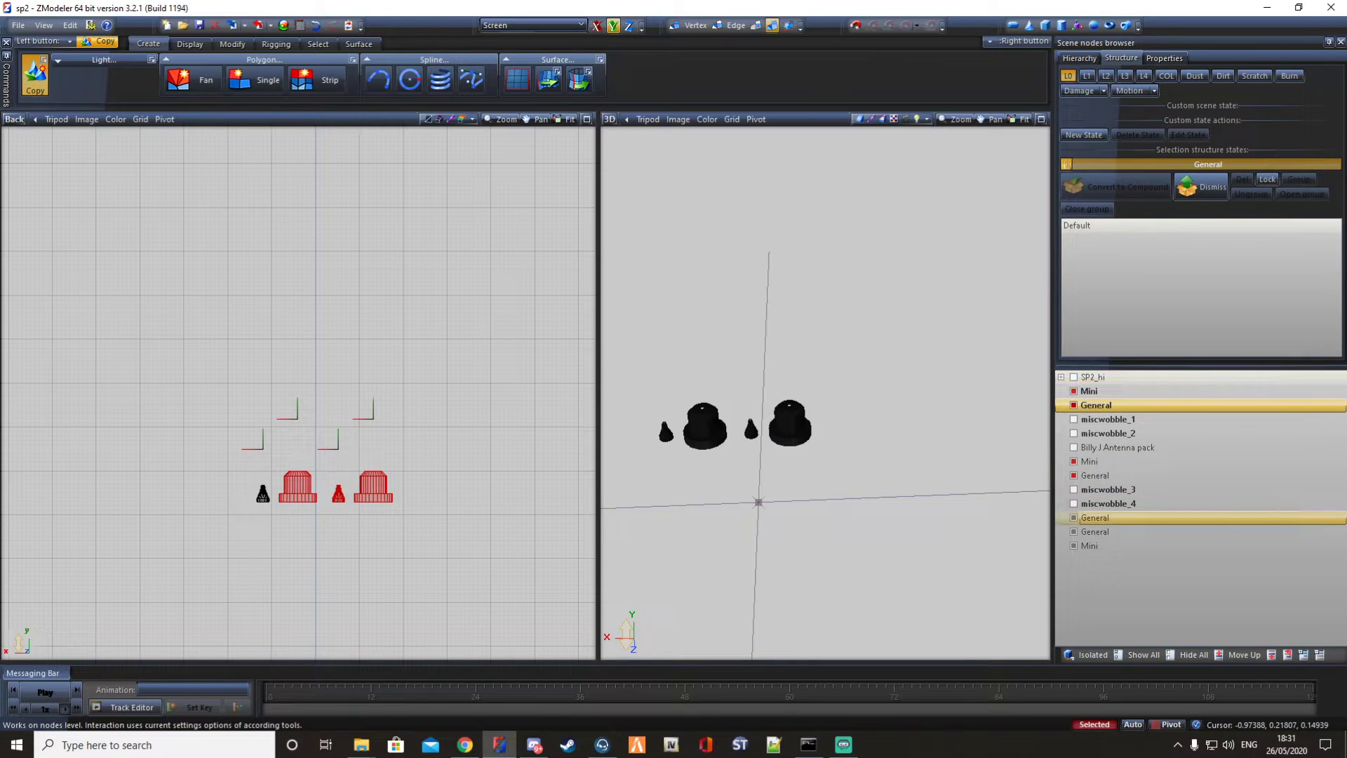
{"action": "left_click", "coordinate": [1073, 518]}
{"action": "left_click", "coordinate": [1074, 518]}
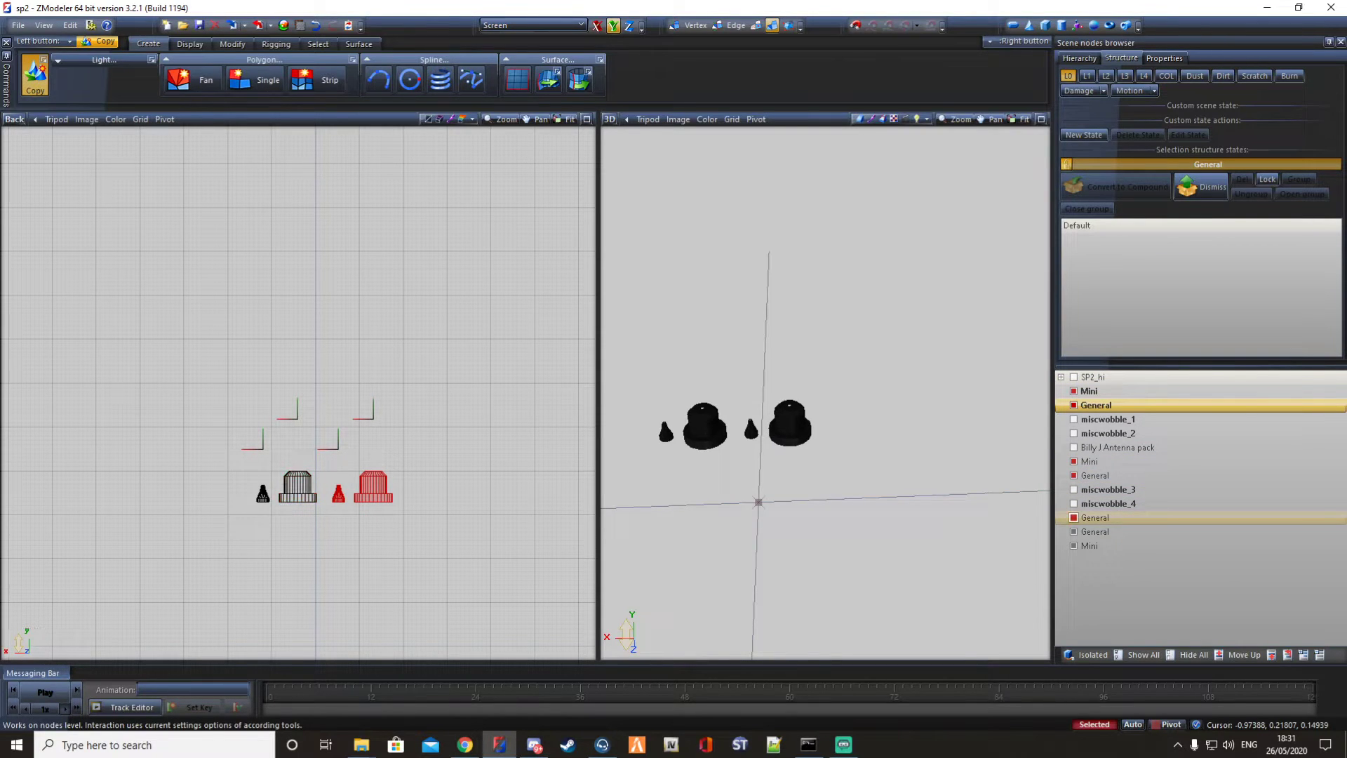
{"action": "left_click", "coordinate": [1095, 518]}
{"action": "left_click", "coordinate": [1074, 406]}
{"action": "left_click", "coordinate": [1074, 406]}
{"action": "left_click", "coordinate": [1074, 517]}
{"action": "left_click_drag", "start_coordinate": [1095, 518], "coordinate": [1095, 226]}
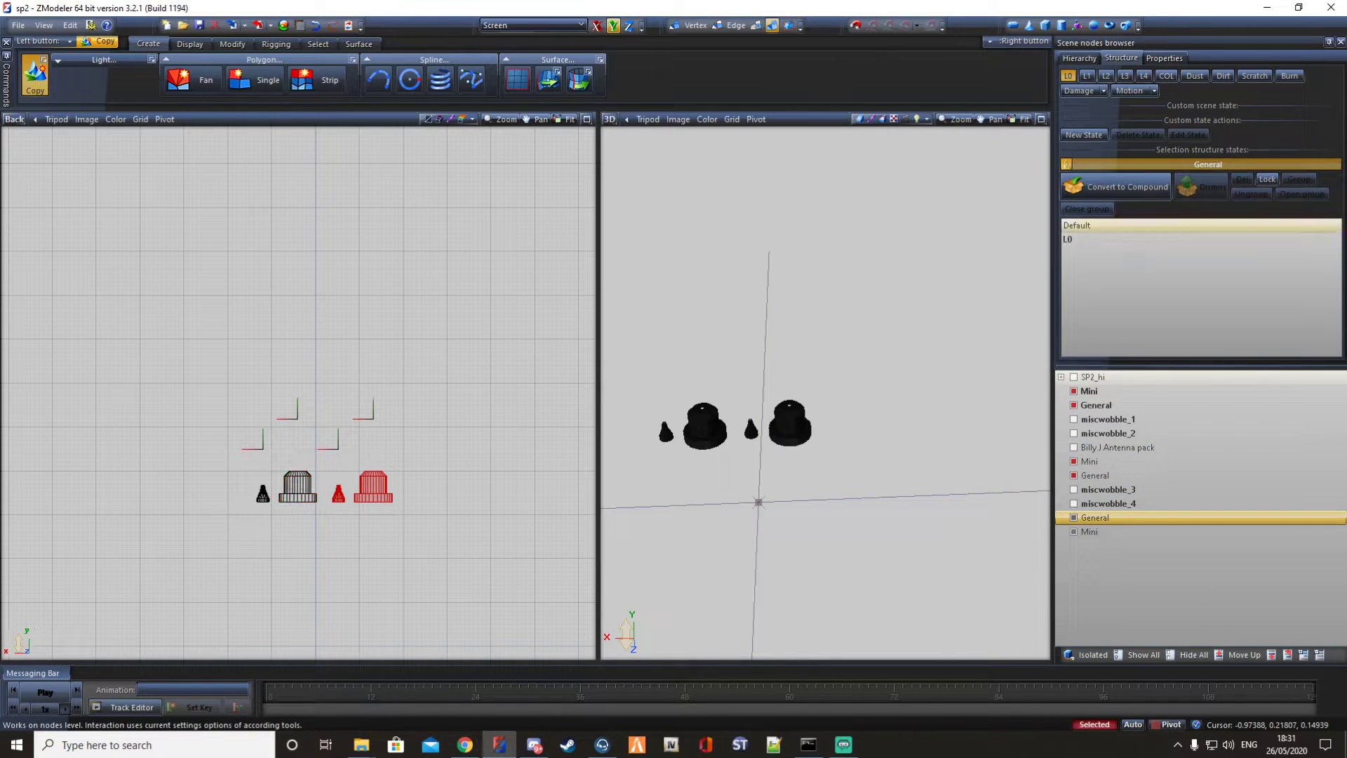
{"action": "left_click", "coordinate": [1068, 76]}
{"action": "left_click", "coordinate": [1117, 187]}
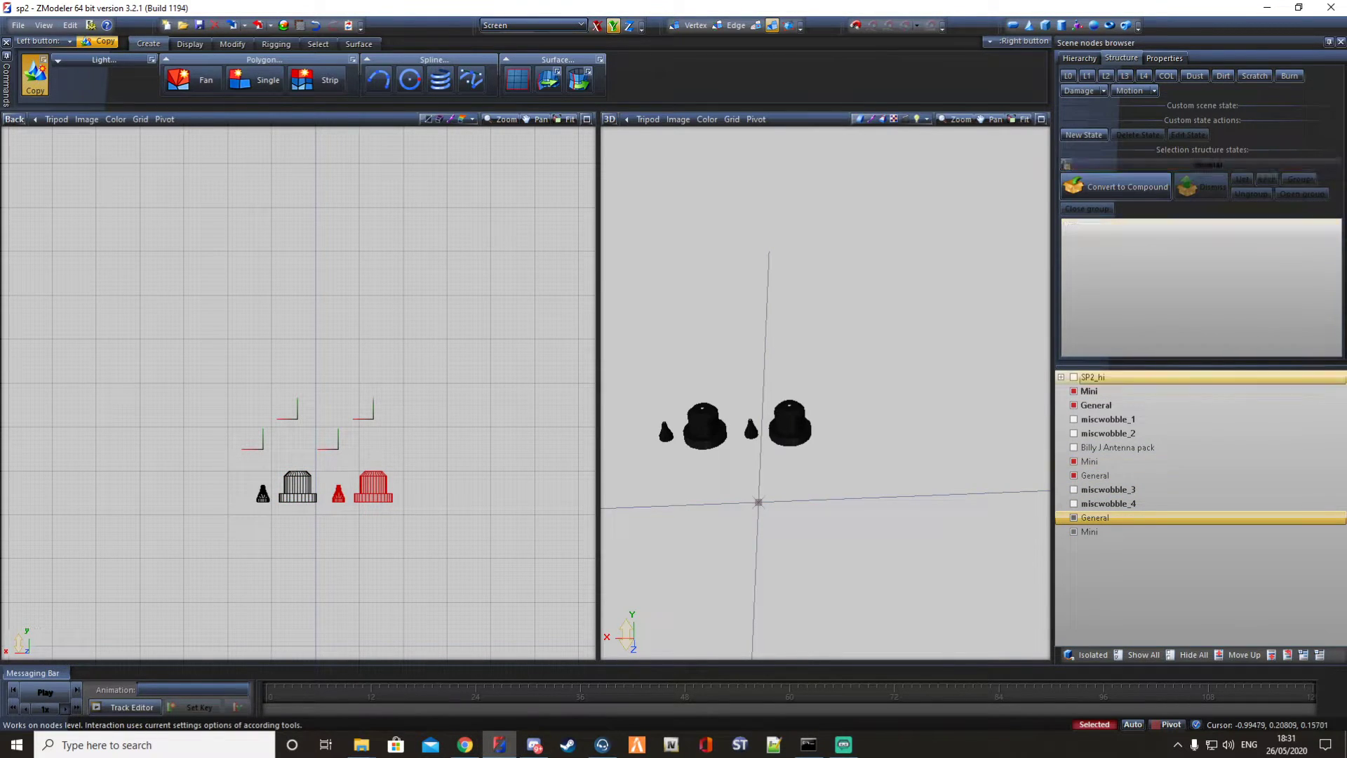
Convert the second Mini base to a compound node and assign the remaining Mini copy to its L0 state.
{"action": "left_click", "coordinate": [1081, 461]}
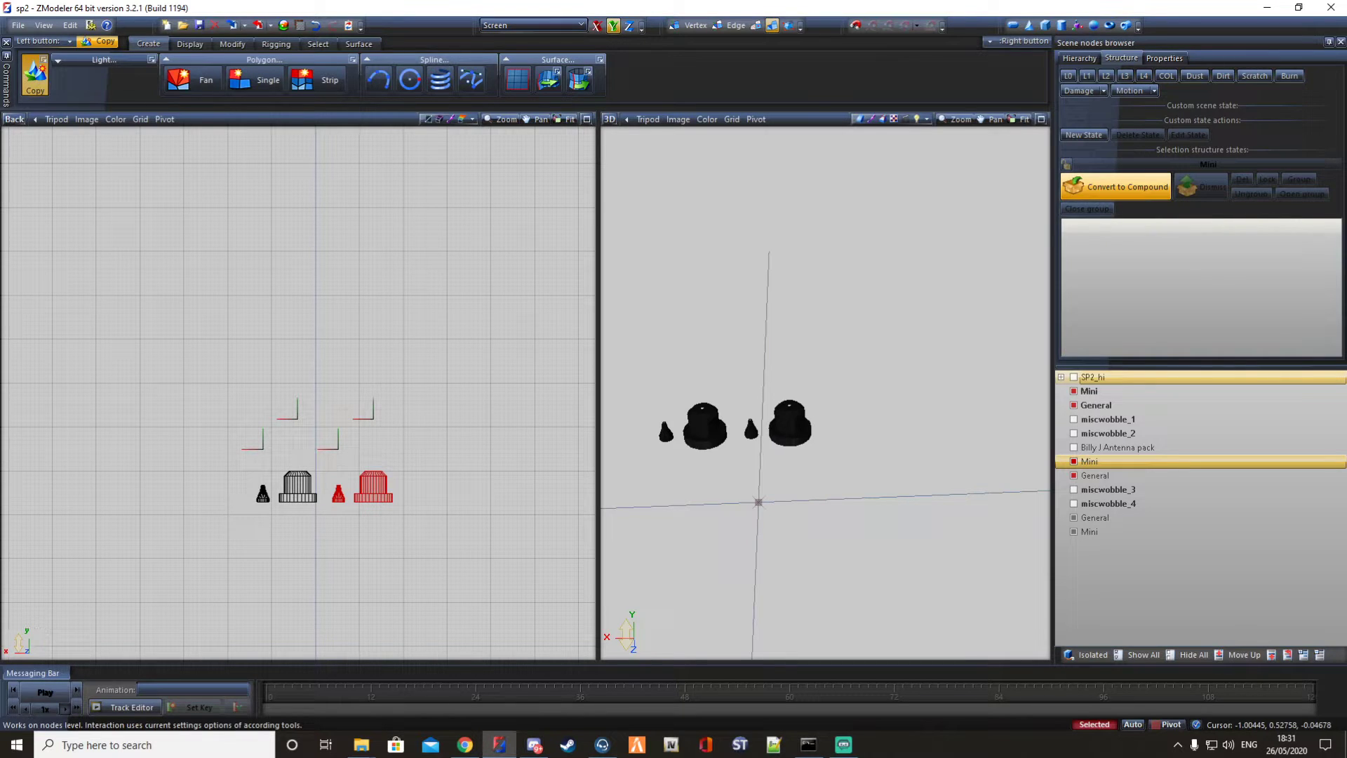
{"action": "left_click", "coordinate": [1116, 187]}
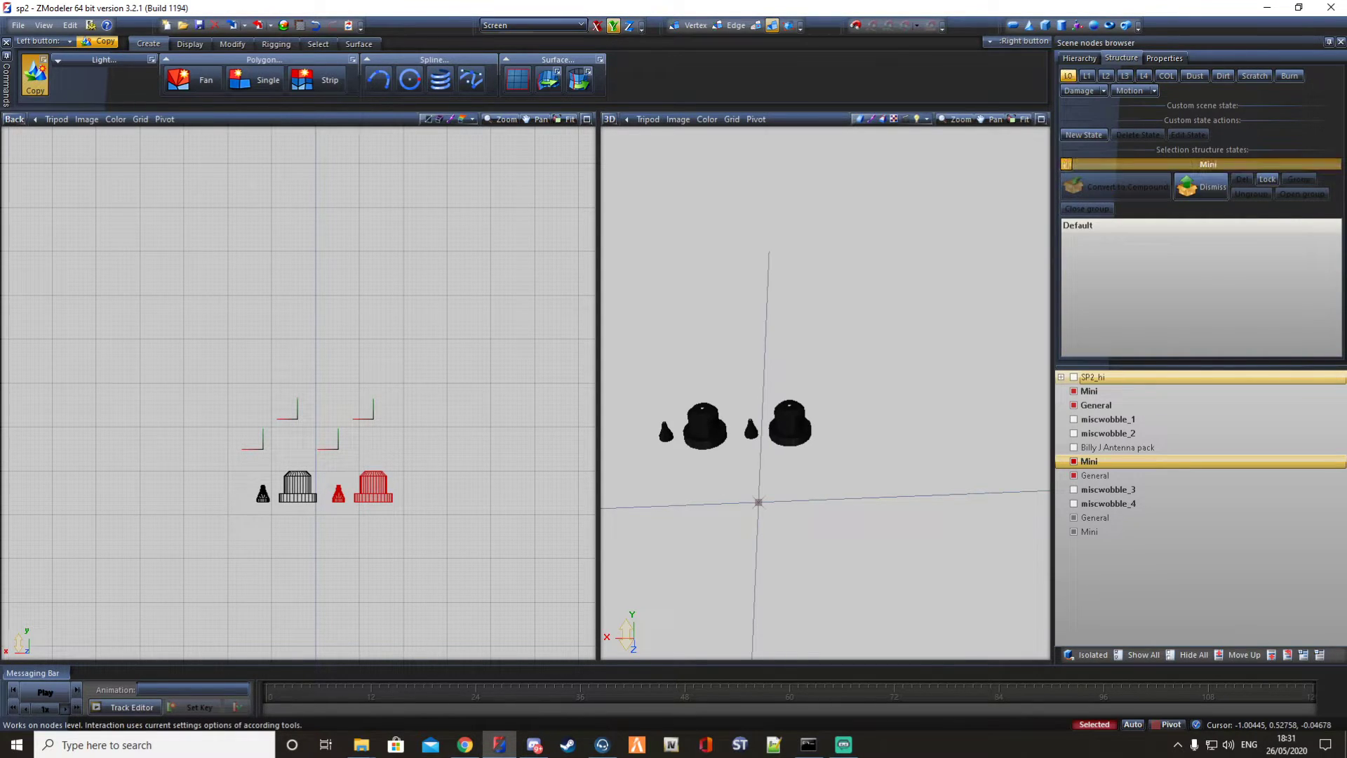
{"action": "left_click", "coordinate": [1090, 532]}
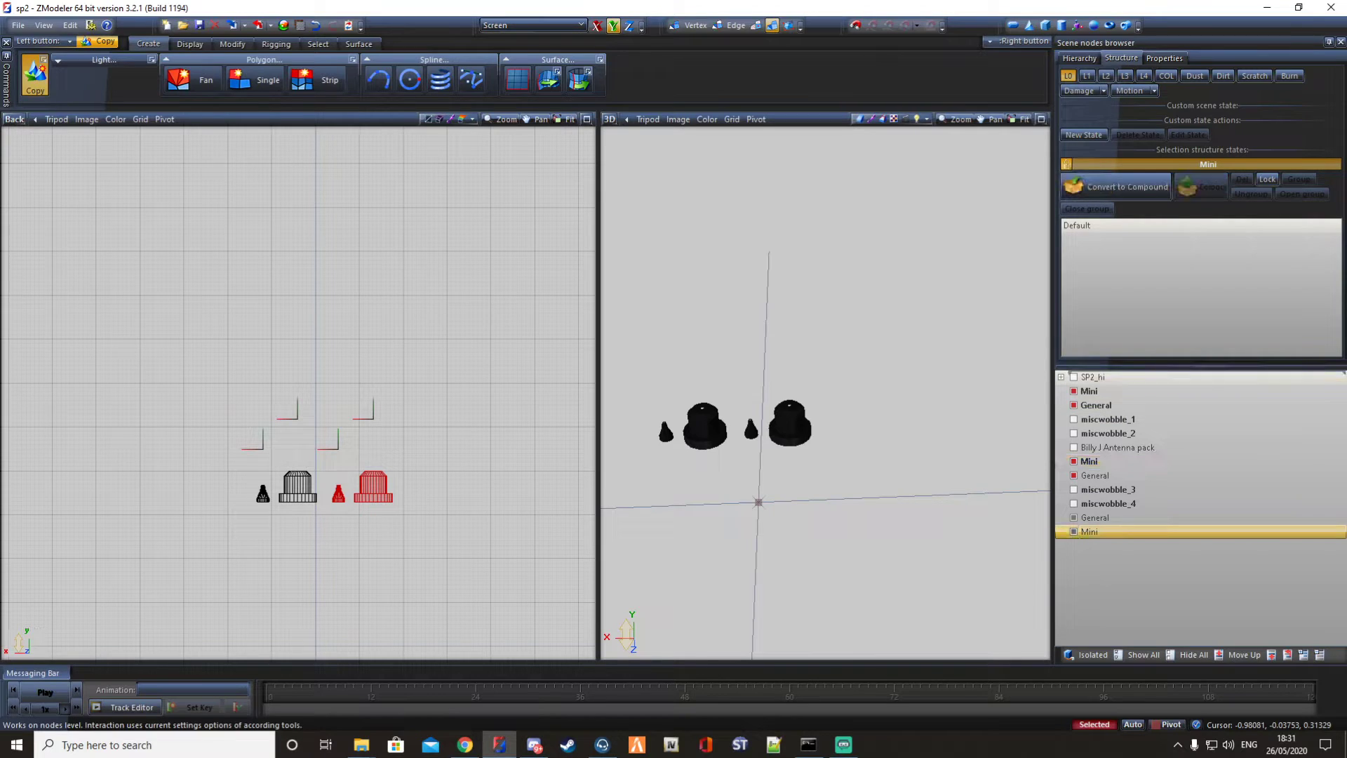
{"action": "key", "text": "Delete"}
Convert the second General base to a compound node and assign the remaining General copy to its L0 state.
{"action": "left_click", "coordinate": [1096, 475]}
{"action": "left_click", "coordinate": [1116, 186]}
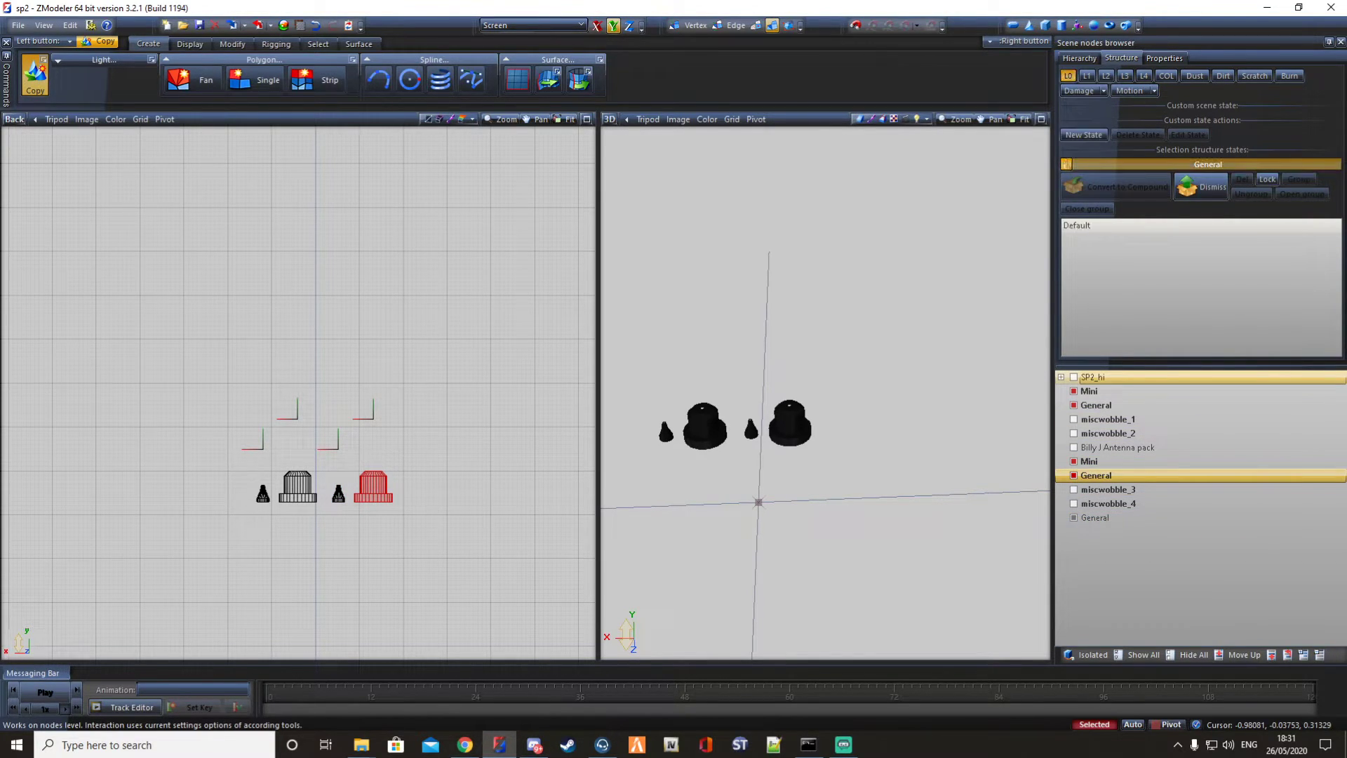
{"action": "left_click", "coordinate": [1094, 518]}
{"action": "key", "text": "Delete"}
Rename the first Mini compound node antenna1 and the first General compound node antenna2.
{"action": "left_click", "coordinate": [1088, 391]}
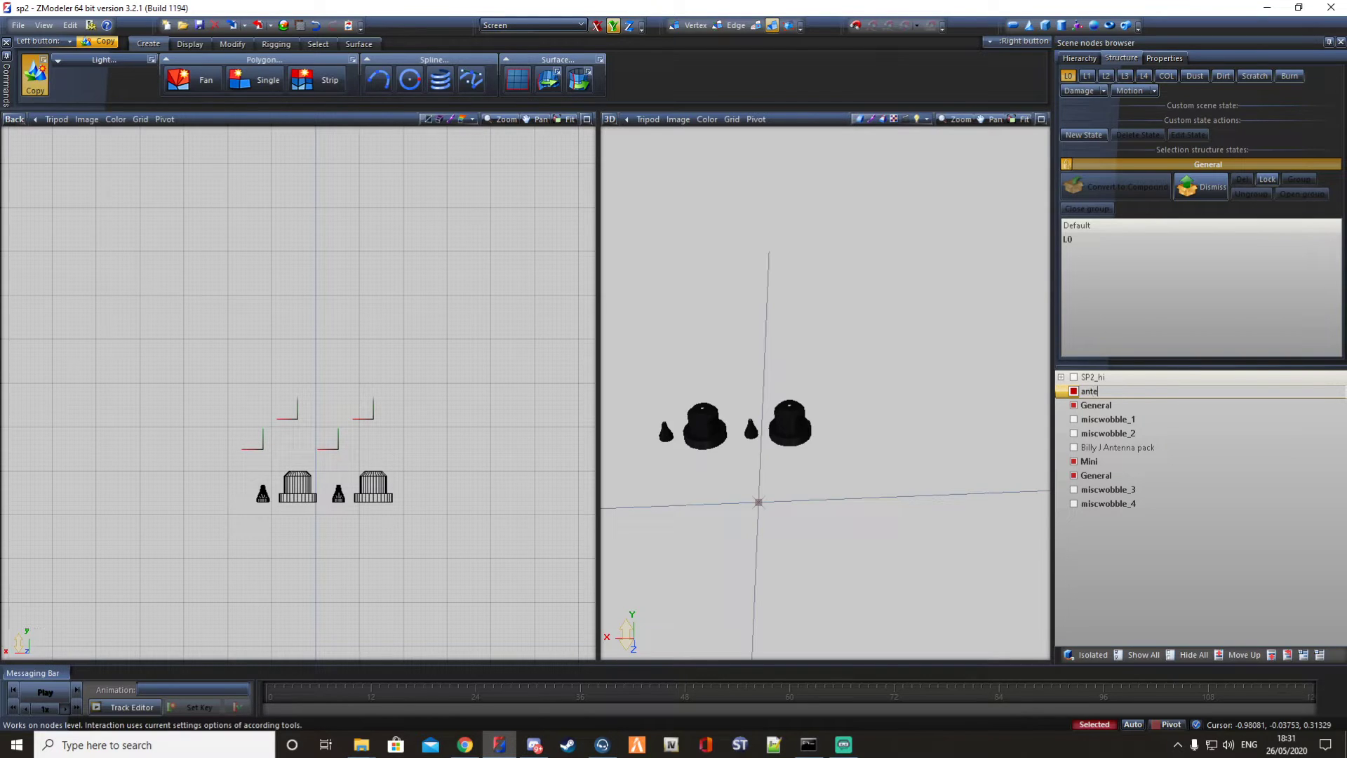
{"action": "key", "text": "Return"}
{"action": "left_click", "coordinate": [1096, 404]}
{"action": "left_click", "coordinate": [1099, 391]}
{"action": "left_click", "coordinate": [1099, 391]}
{"action": "key", "text": "BackSpace"}
{"action": "type", "text": "1"}
{"action": "key", "text": "Return"}
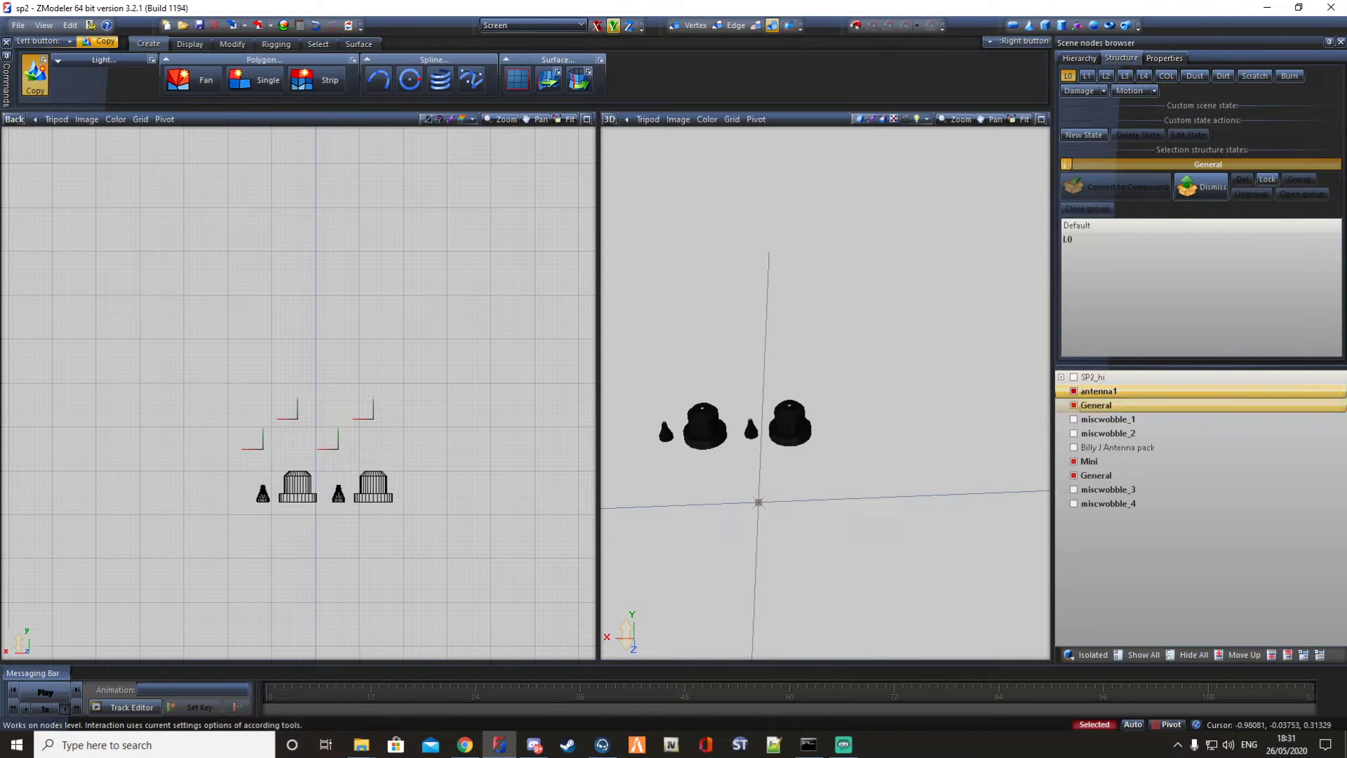
{"action": "double_click", "coordinate": [1096, 405]}
{"action": "left_click_drag", "start_coordinate": [1112, 405], "coordinate": [1075, 406]}
{"action": "type", "text": "antenna2"}
{"action": "key", "text": "Return"}
Rename the second Mini compound node antenna3 and the second General compound node antenna4.
{"action": "left_click", "coordinate": [1084, 461]}
{"action": "type", "text": "antenna3"}
{"action": "key", "text": "Return"}
{"action": "left_click", "coordinate": [1096, 476]}
{"action": "left_click", "coordinate": [1096, 476]}
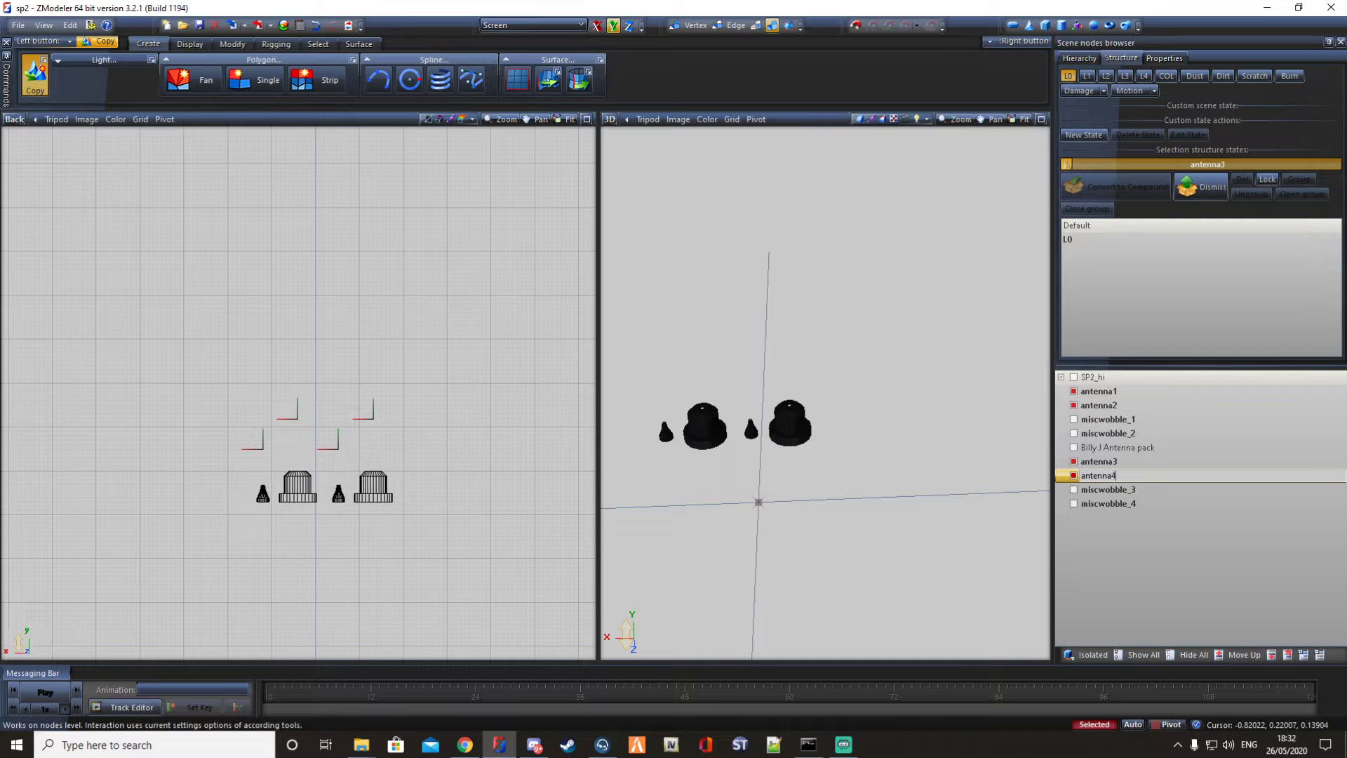
{"action": "key", "text": "Return"}
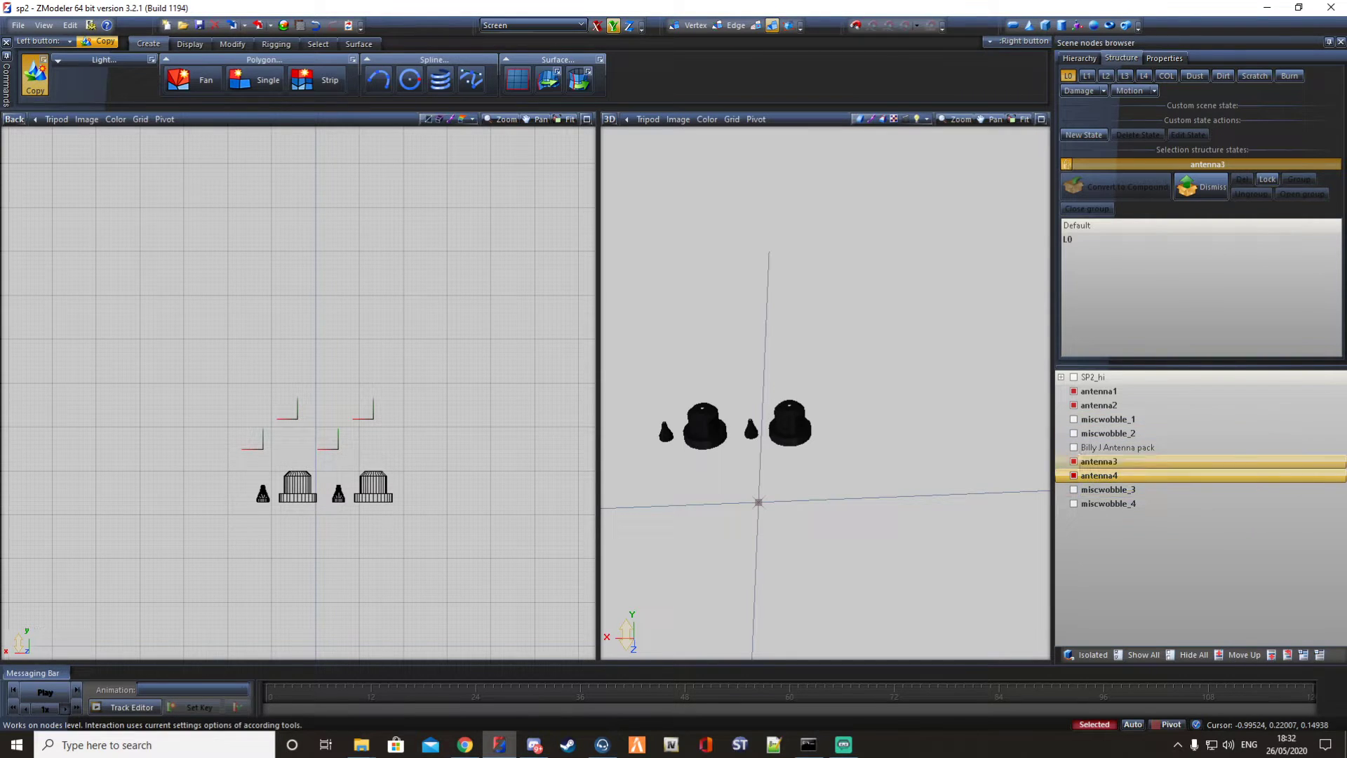
Make the four hidden nodes miscwobble_1 to miscwobble_4 visible alongside the antenna bases.
{"action": "left_click", "coordinate": [1074, 489]}
{"action": "left_click", "coordinate": [1074, 503]}
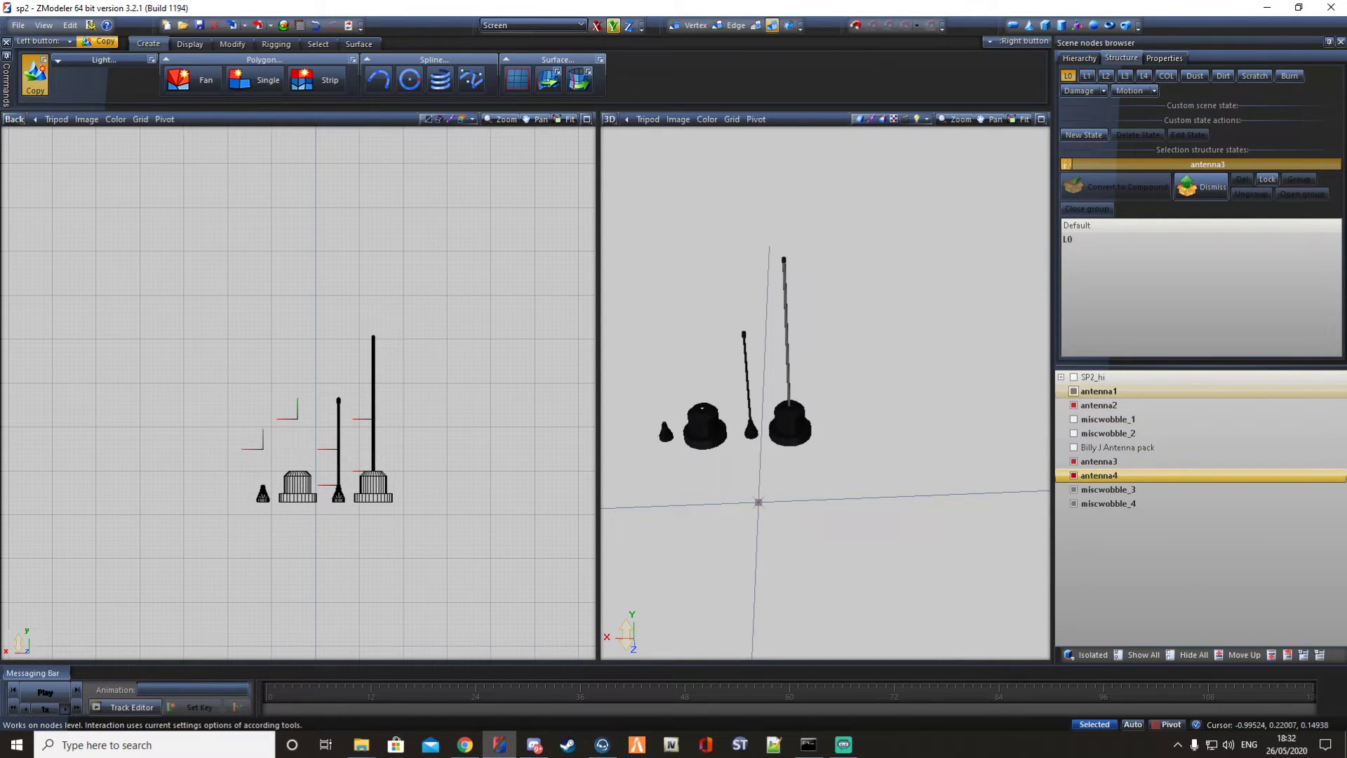
{"action": "left_click", "coordinate": [1074, 434]}
{"action": "left_click", "coordinate": [1074, 419]}
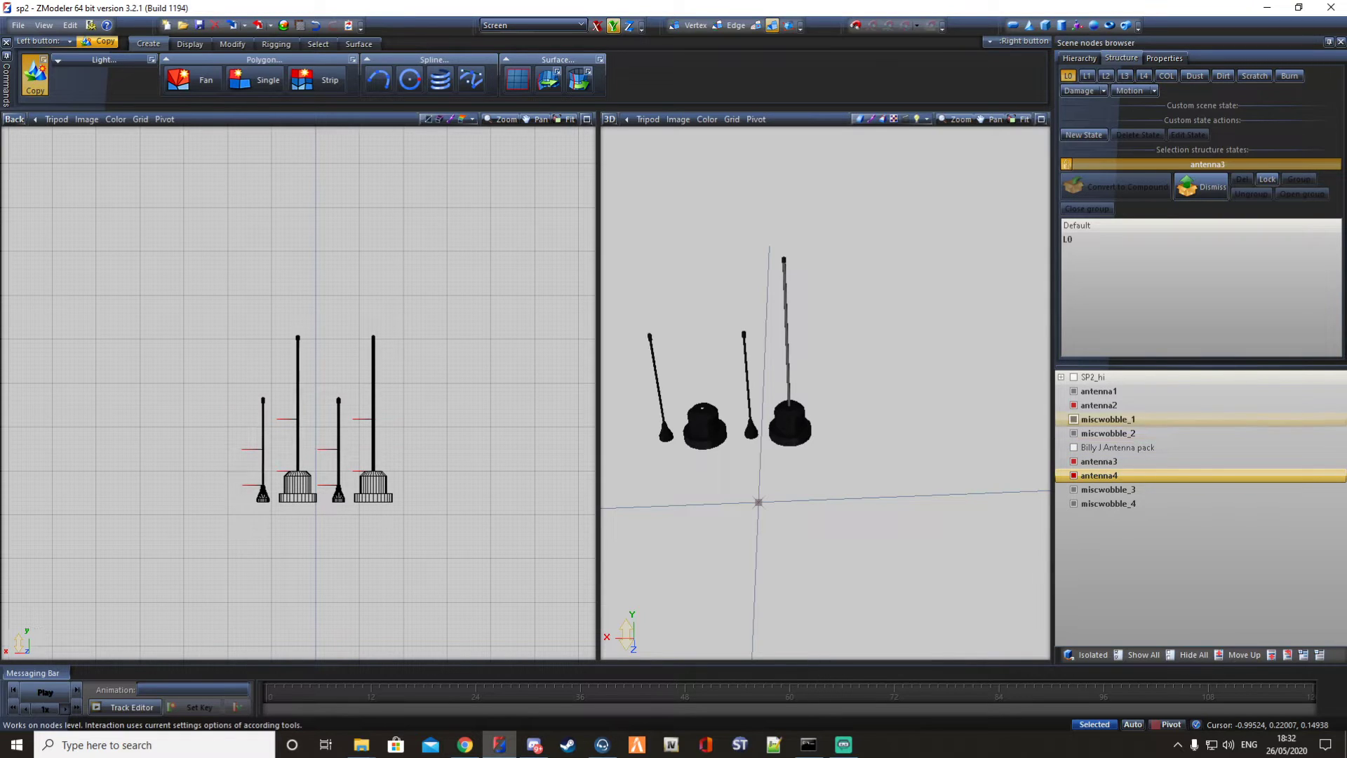
Nest miscwobble_2 under antenna1, miscwobble_1 under antenna2, miscwobble_4 under antenna3 and miscwobble_3 under antenna4, and check the nesting.
{"action": "left_click", "coordinate": [1109, 434]}
{"action": "left_click_drag", "start_coordinate": [1109, 433], "coordinate": [1099, 391]}
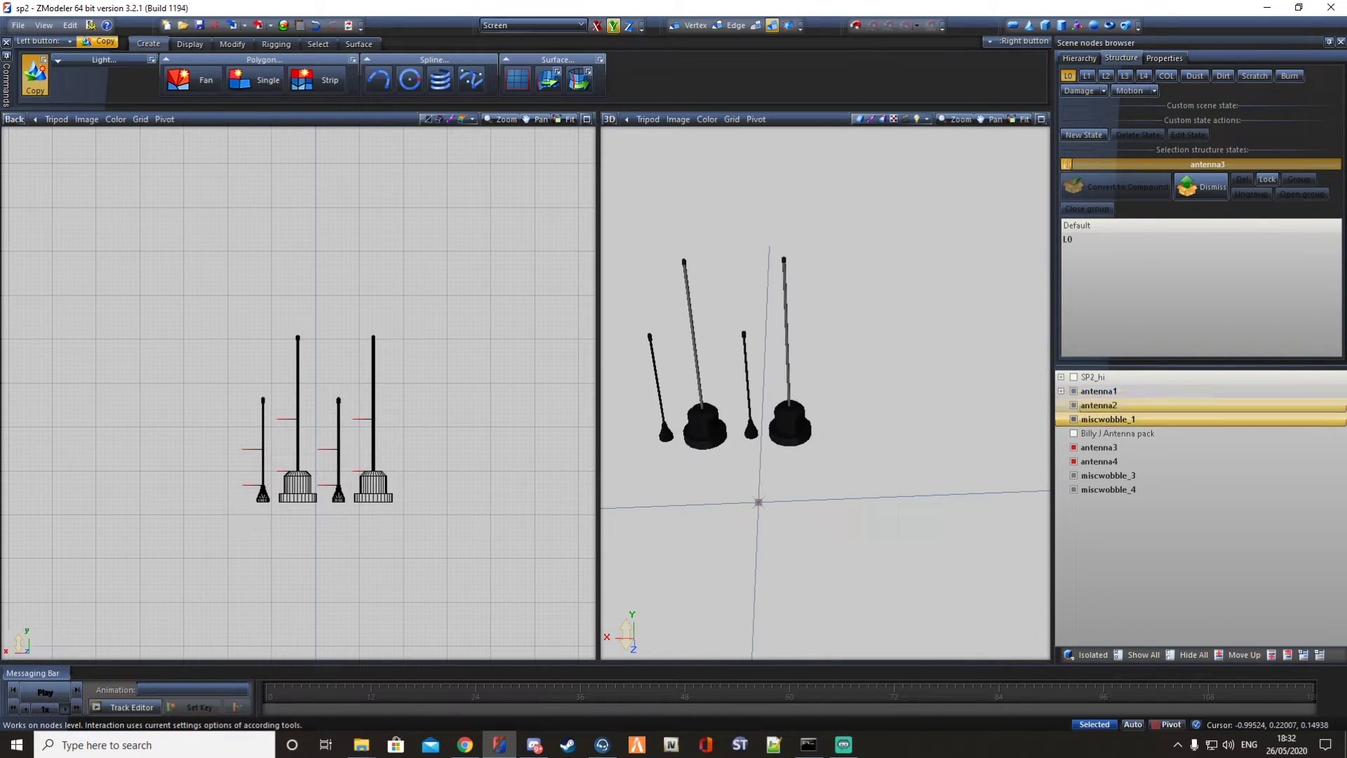
{"action": "left_click_drag", "start_coordinate": [1106, 419], "coordinate": [1098, 405]}
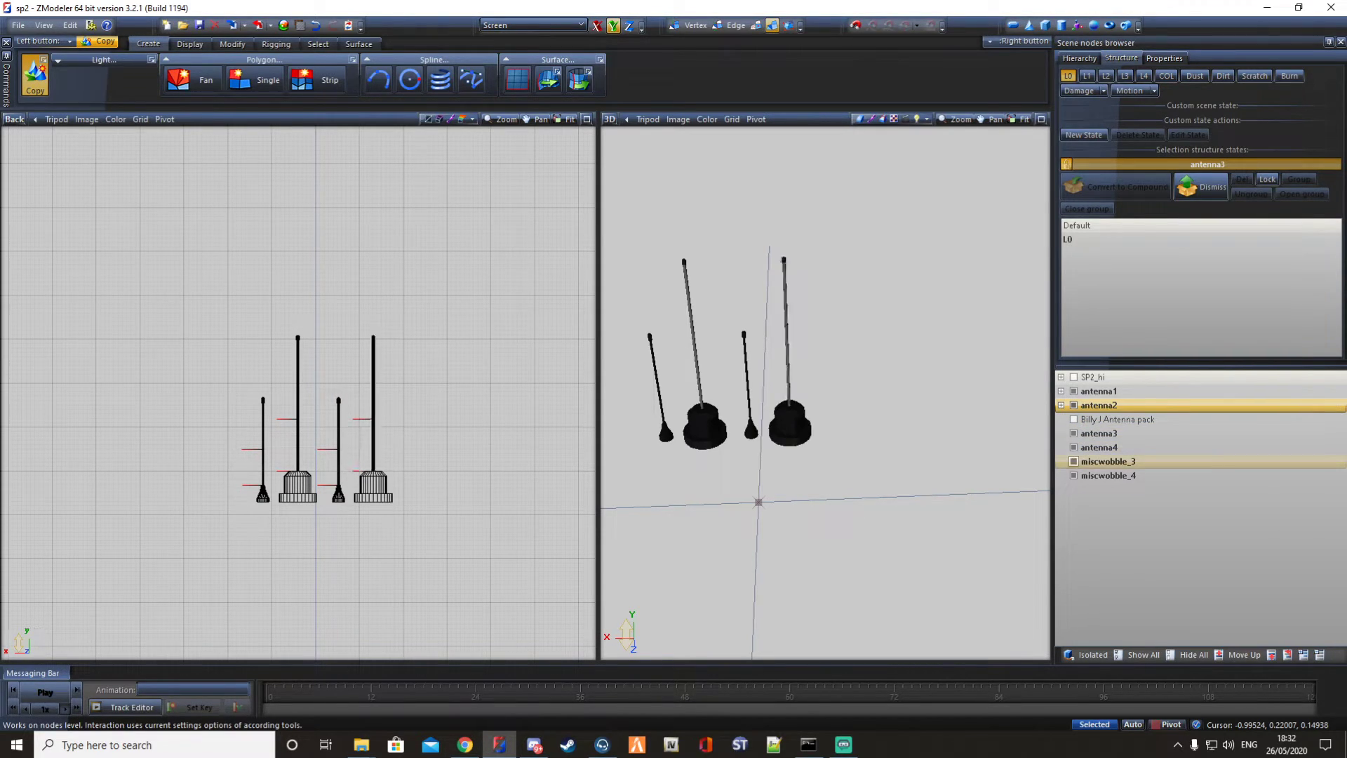
{"action": "left_click_drag", "start_coordinate": [1103, 476], "coordinate": [1099, 447]}
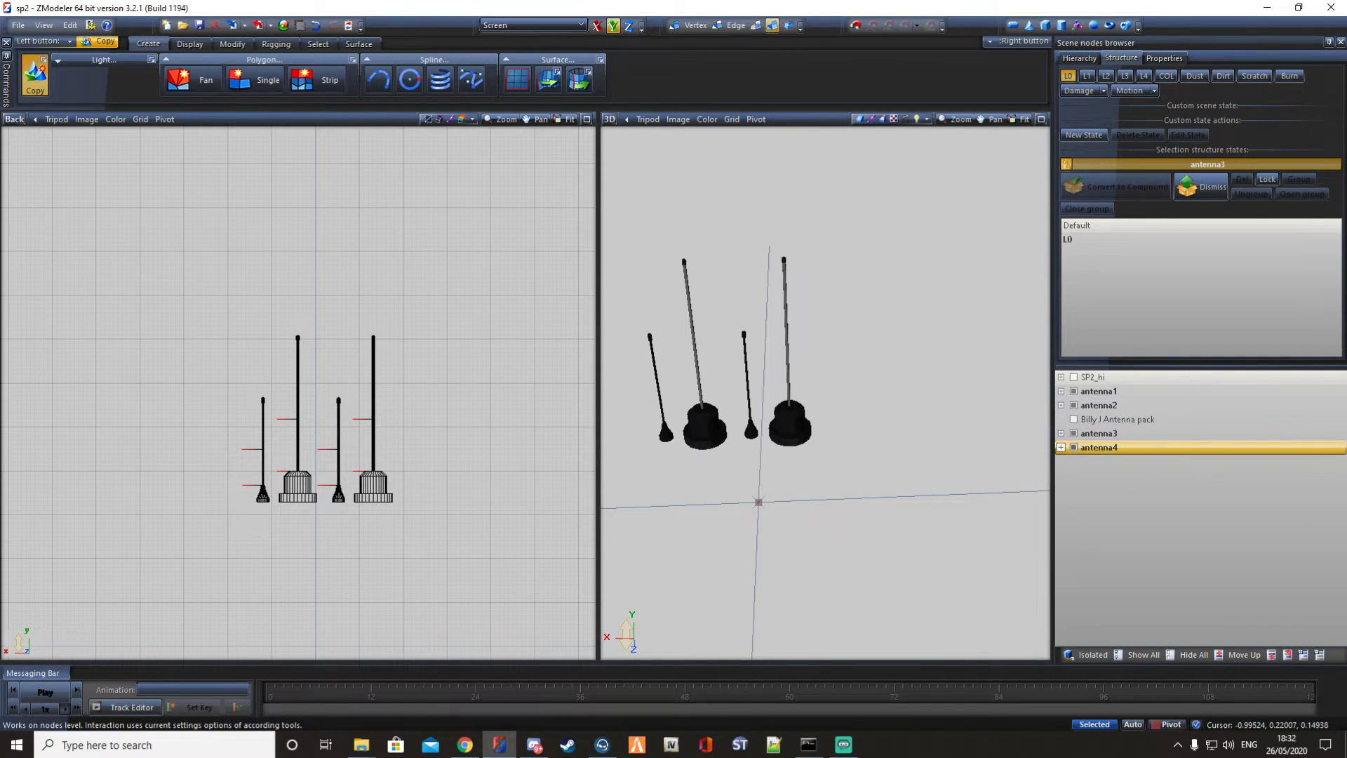
{"action": "left_click", "coordinate": [1061, 434]}
{"action": "left_click", "coordinate": [1061, 405]}
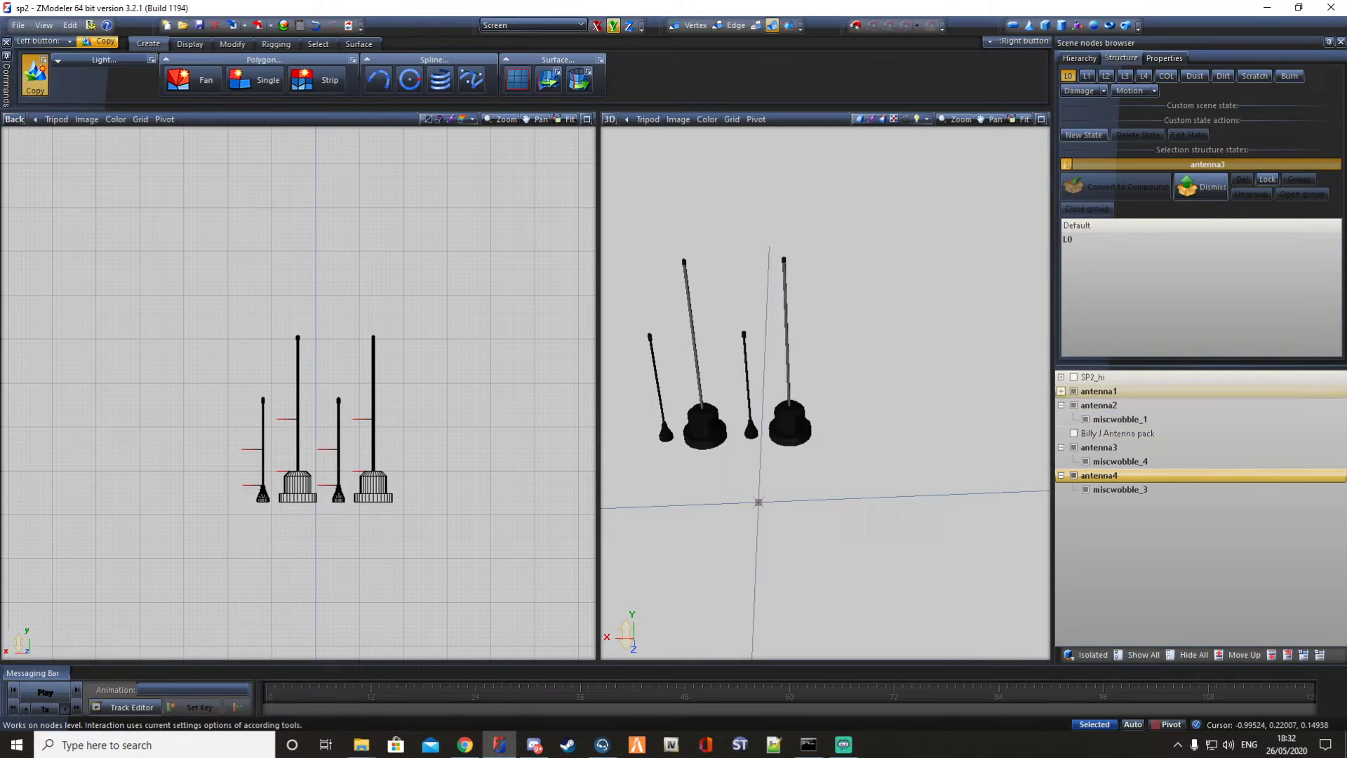
{"action": "left_click", "coordinate": [1061, 391]}
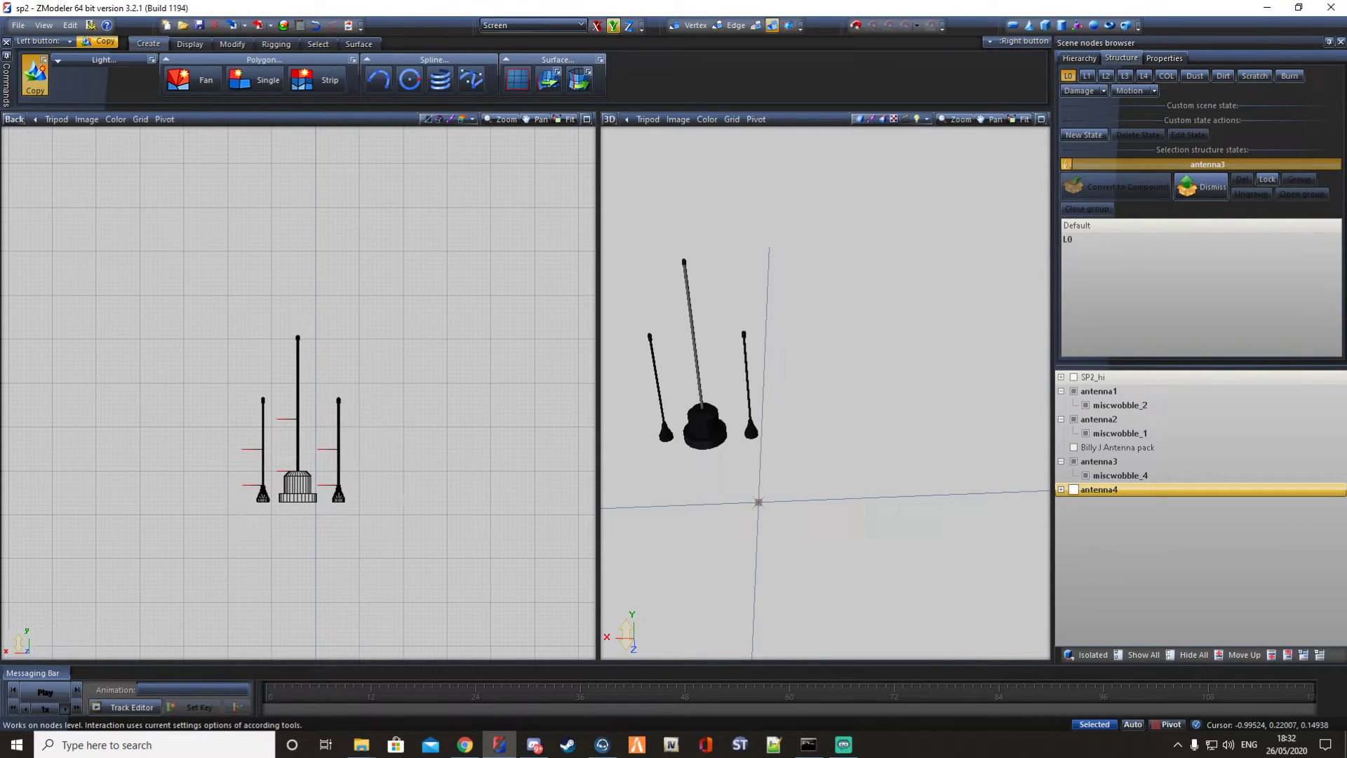
{"action": "left_click", "coordinate": [1061, 461]}
{"action": "left_click", "coordinate": [1061, 419]}
{"action": "left_click", "coordinate": [1061, 391]}
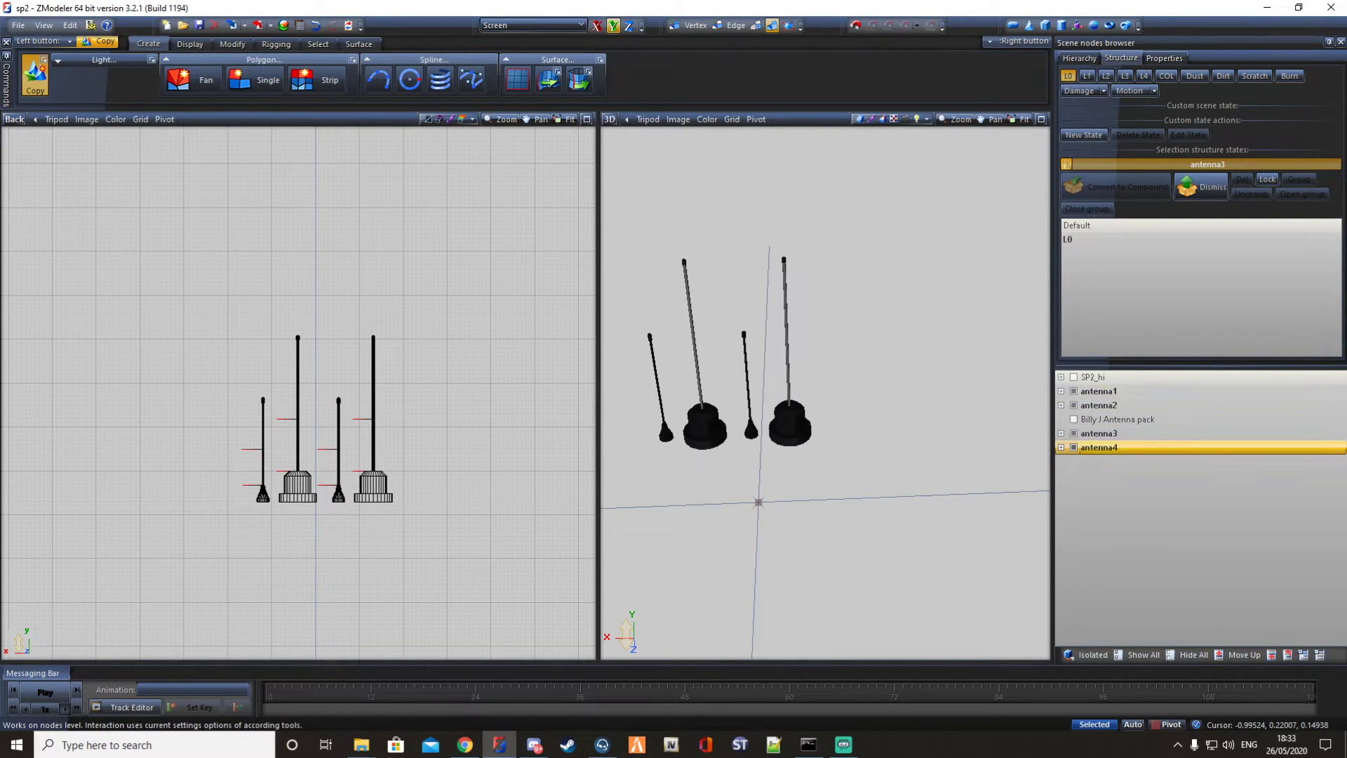
Move antenna1 to antenna4 together into the chassis node of SP2_hi.
{"action": "left_click", "coordinate": [1098, 433], "text": "ctrl"}
{"action": "left_click", "coordinate": [1098, 405], "text": "ctrl"}
{"action": "left_click", "coordinate": [1098, 391], "text": "ctrl"}
{"action": "left_click", "coordinate": [1092, 377], "text": "ctrl"}
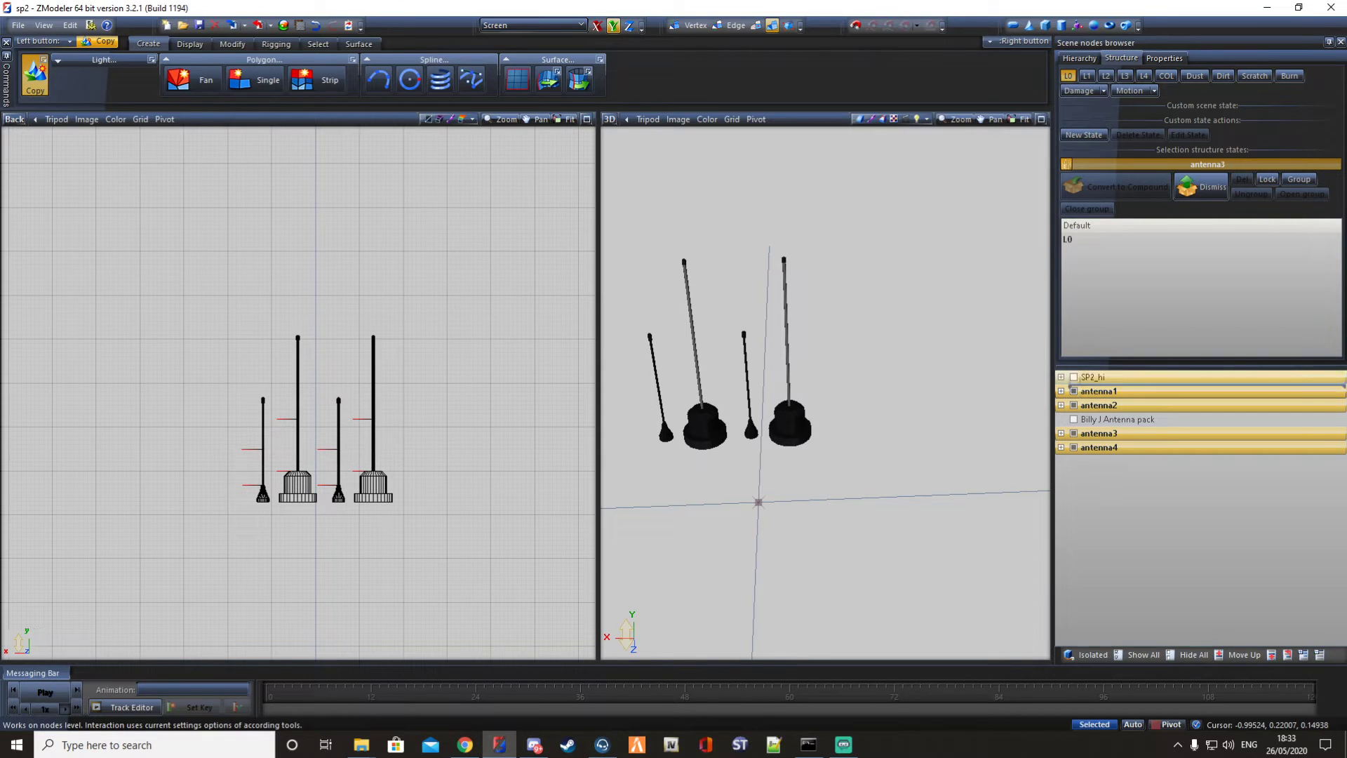
{"action": "left_click", "coordinate": [1074, 378]}
{"action": "left_click_drag", "start_coordinate": [1116, 494], "coordinate": [1116, 500]}
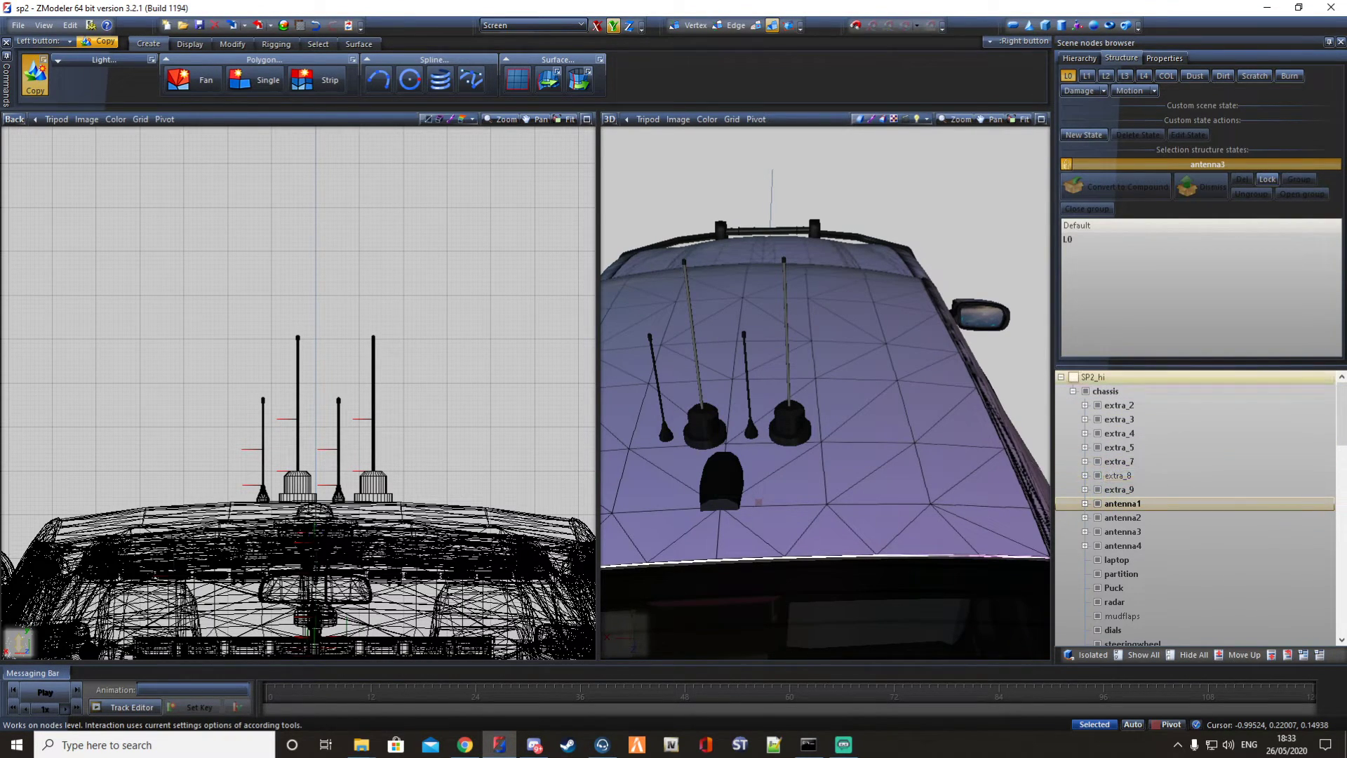
{"action": "left_click", "coordinate": [1073, 392]}
{"action": "left_click", "coordinate": [1061, 377]}
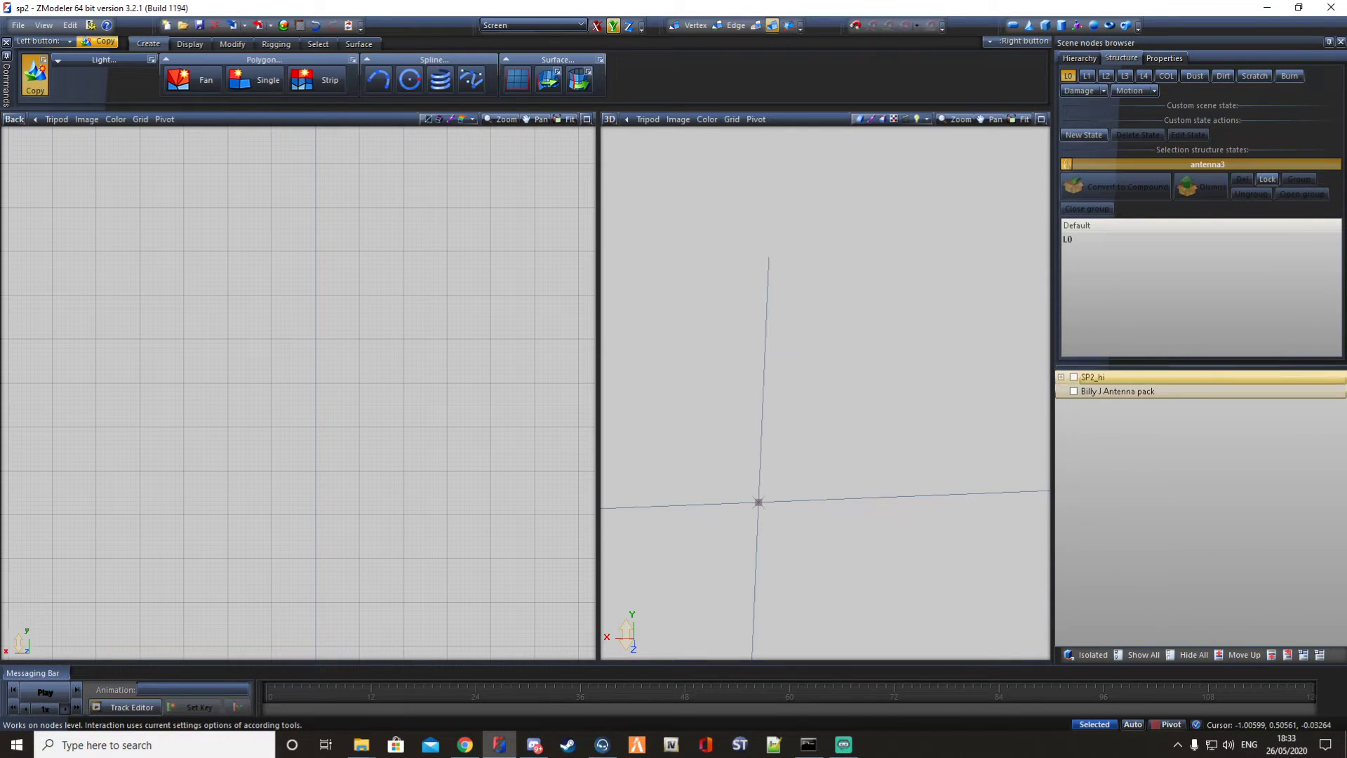
Delete the leftover antenna pack node from the scene.
{"action": "left_click", "coordinate": [1106, 391]}
{"action": "right_click", "coordinate": [1104, 388]}
{"action": "left_click", "coordinate": [1093, 421]}
{"action": "right_click", "coordinate": [1109, 397]}
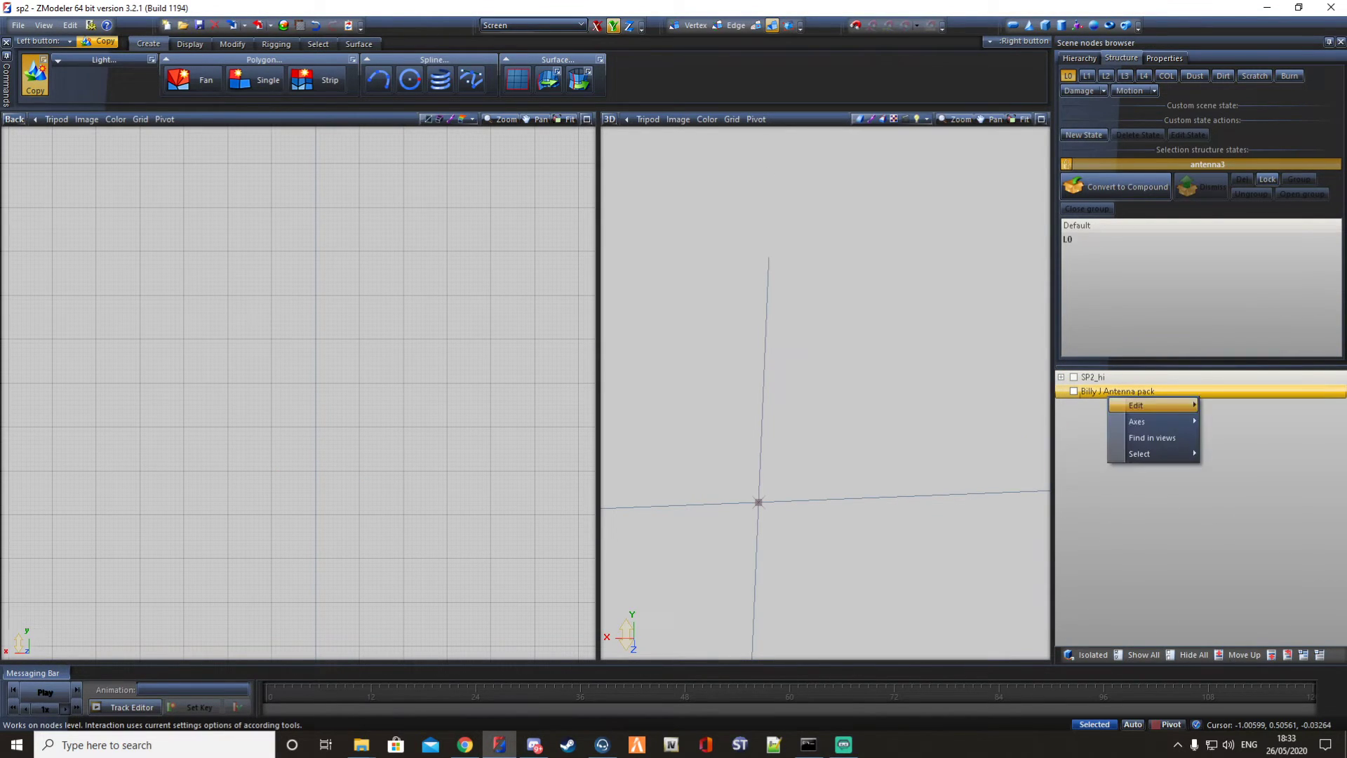
{"action": "mouse_move", "coordinate": [1151, 405]}
{"action": "left_click", "coordinate": [1221, 423]}
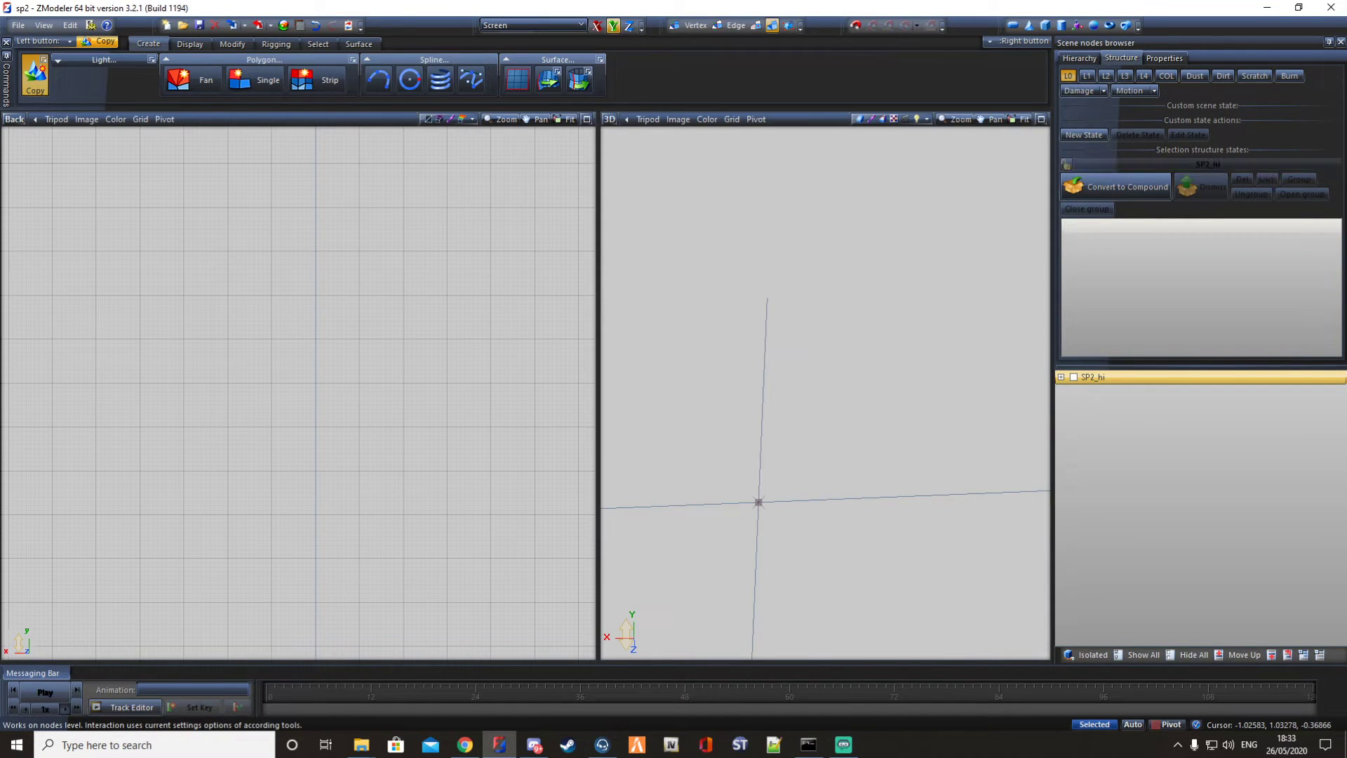
Show all nodes of the SP2_hi car and view the antennas on the roof.
{"action": "left_click", "coordinate": [1138, 655]}
{"action": "scroll", "coordinate": [825, 393], "scroll_direction": "down", "scroll_amount": 3}
{"action": "middle_click_drag", "start_coordinate": [826, 393], "coordinate": [831, 428]}
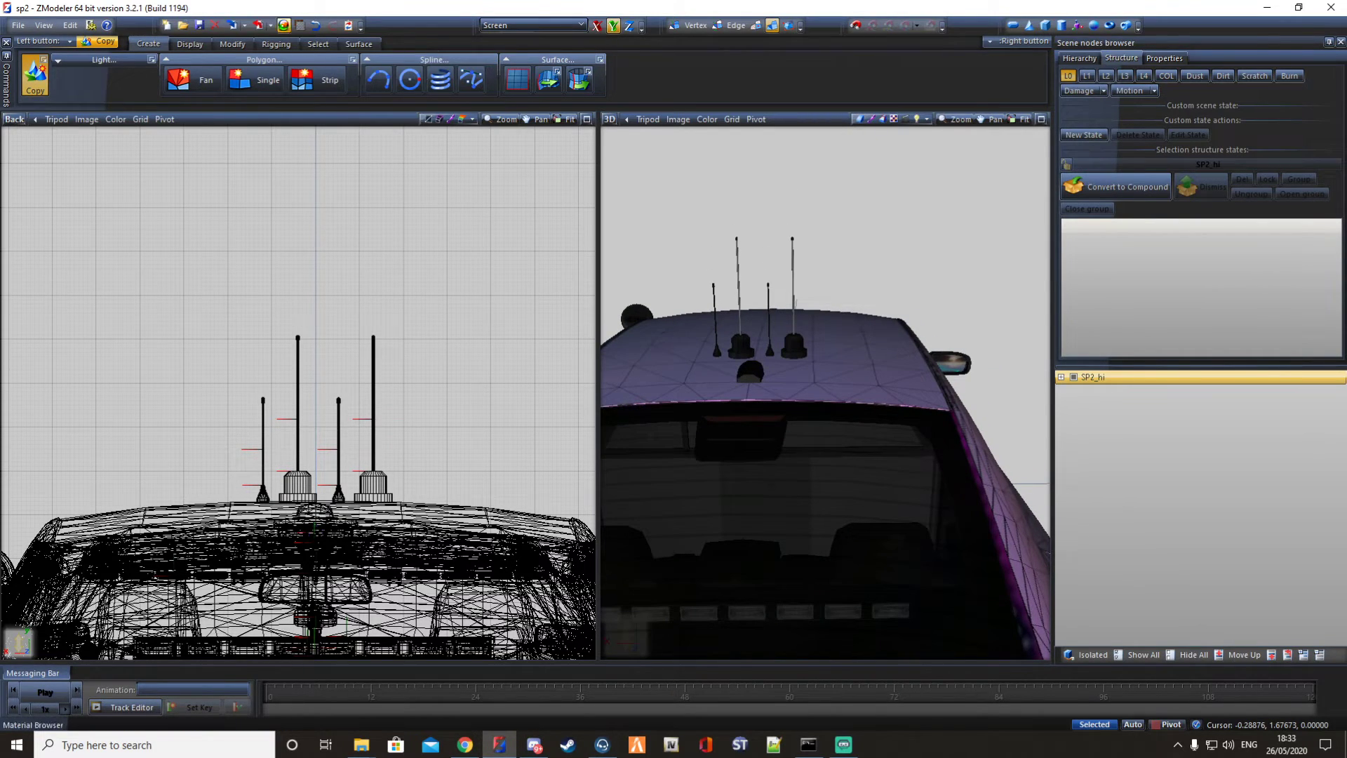
Delete all unused materials from the scene in the Material Browser.
{"action": "left_click", "coordinate": [269, 26]}
{"action": "left_click", "coordinate": [309, 43]}
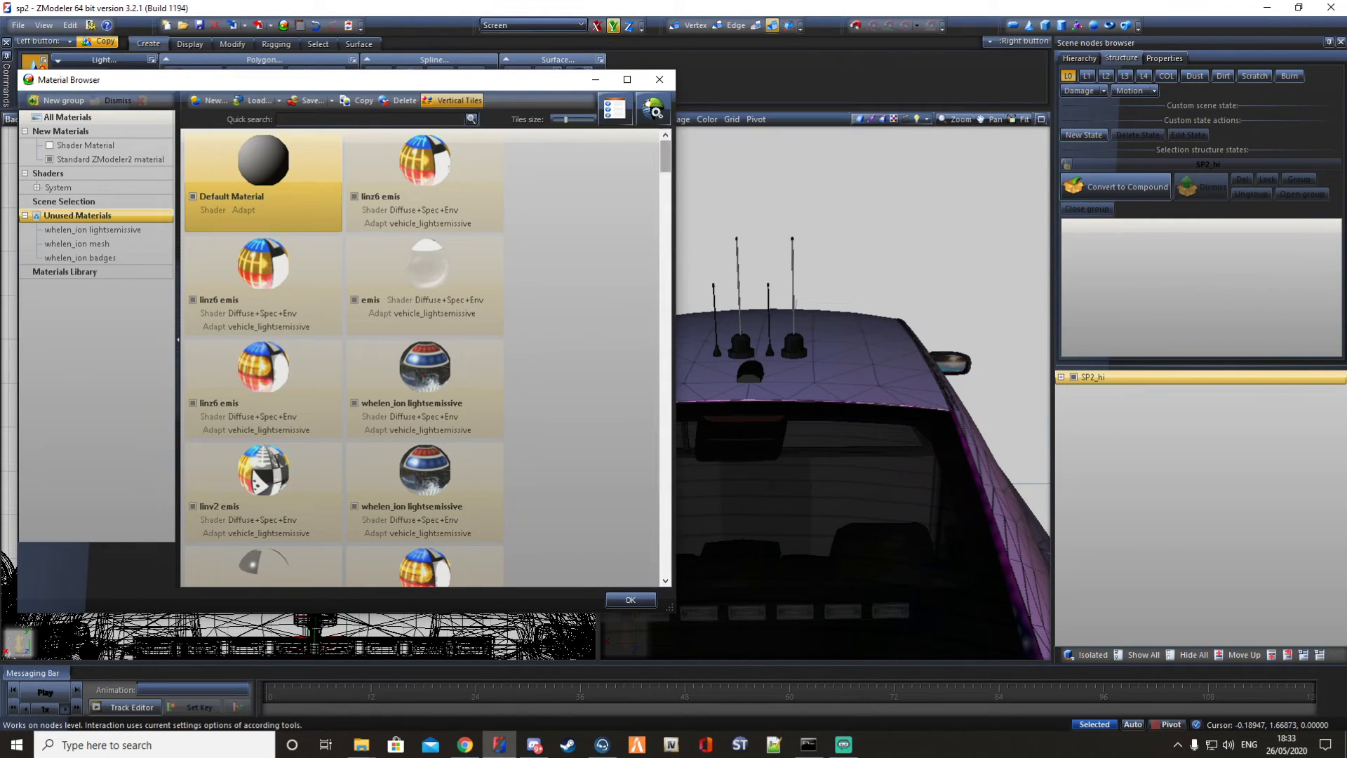
{"action": "left_click", "coordinate": [77, 215]}
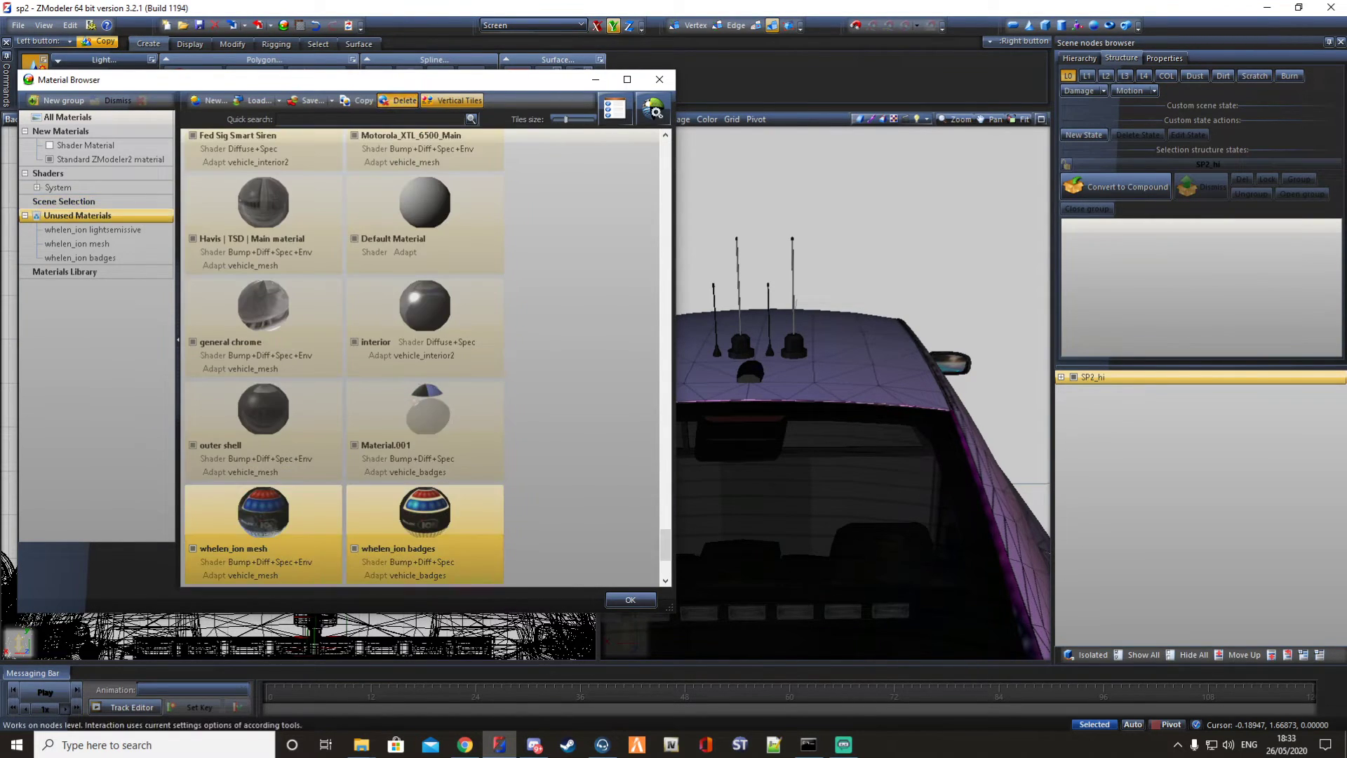
{"action": "left_click", "coordinate": [399, 100]}
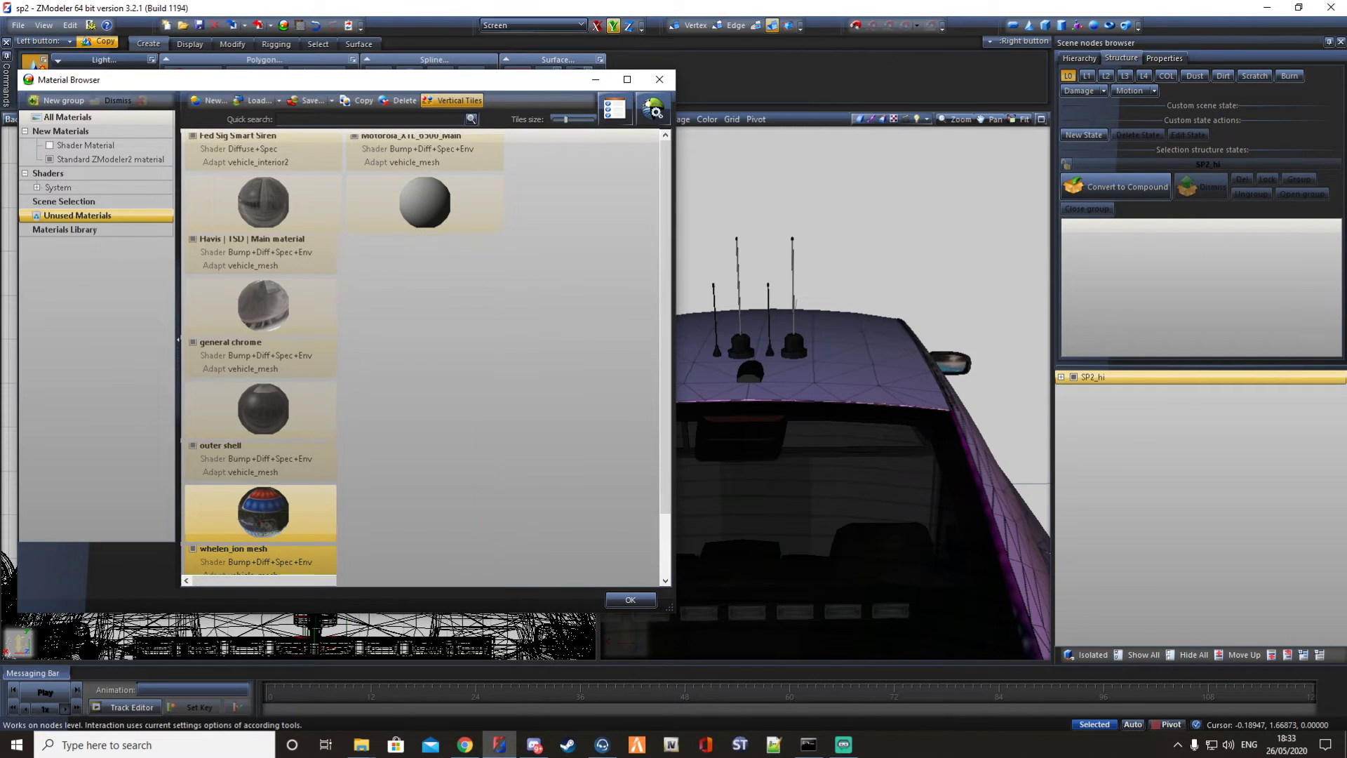
{"action": "left_click_drag", "start_coordinate": [666, 155], "coordinate": [665, 559]}
{"action": "left_click", "coordinate": [630, 599]}
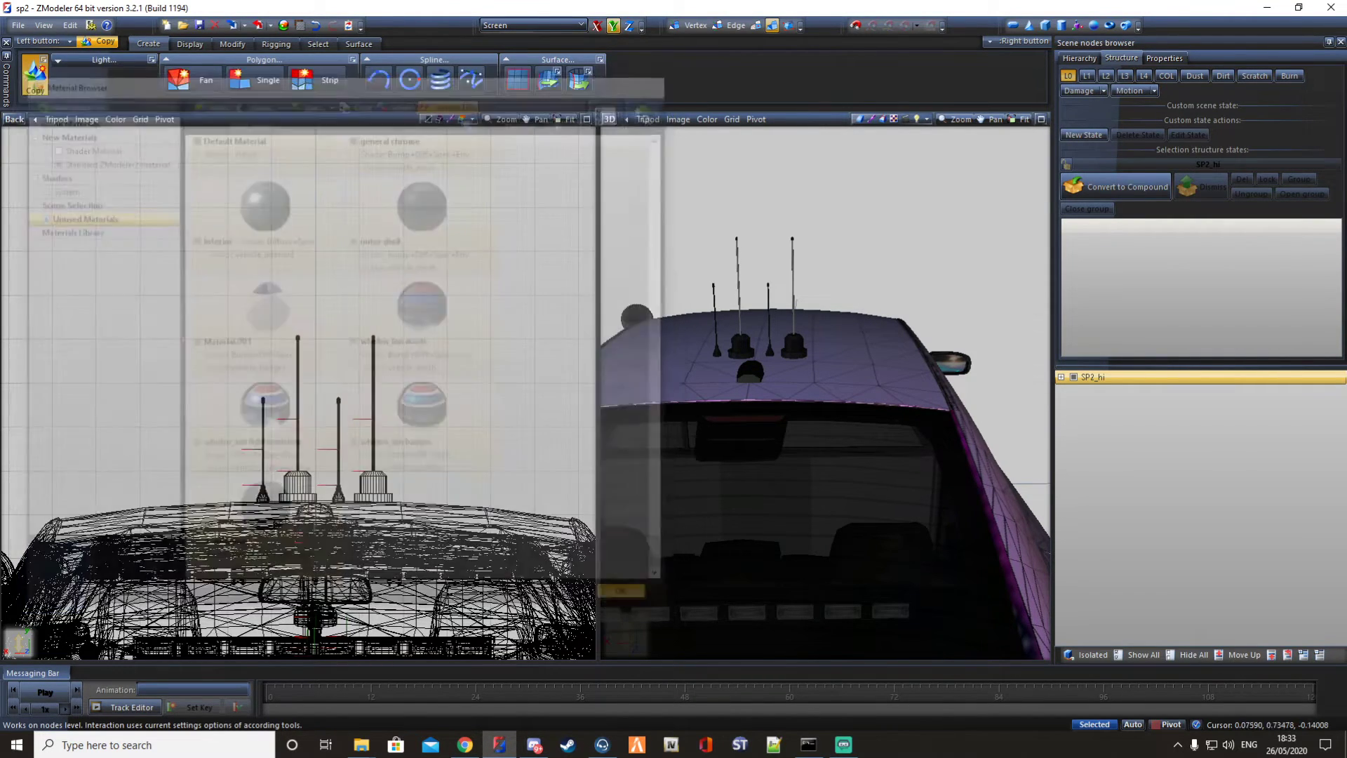
Export the car over the existing SP2_hi.yft in the stream folder.
{"action": "left_click", "coordinate": [259, 25]}
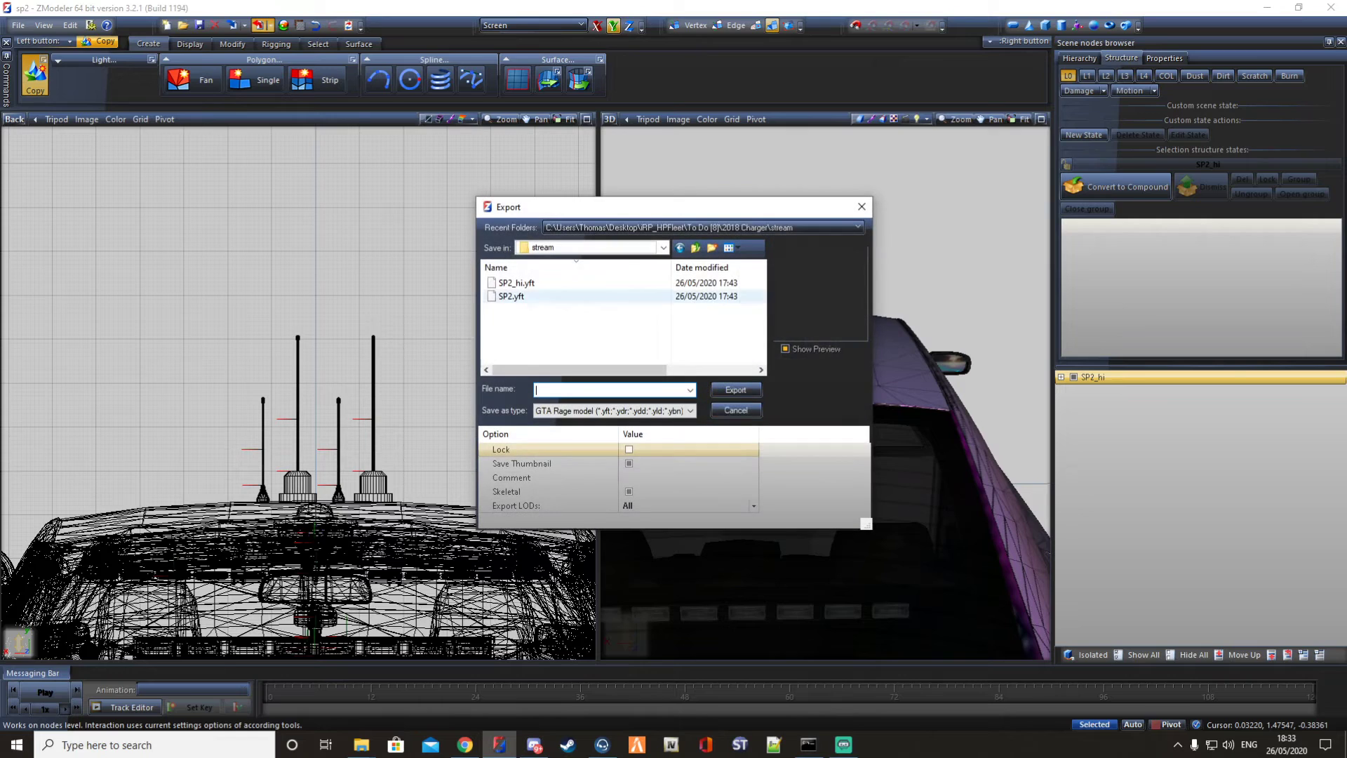
{"action": "left_click", "coordinate": [737, 390]}
{"action": "left_click", "coordinate": [708, 374]}
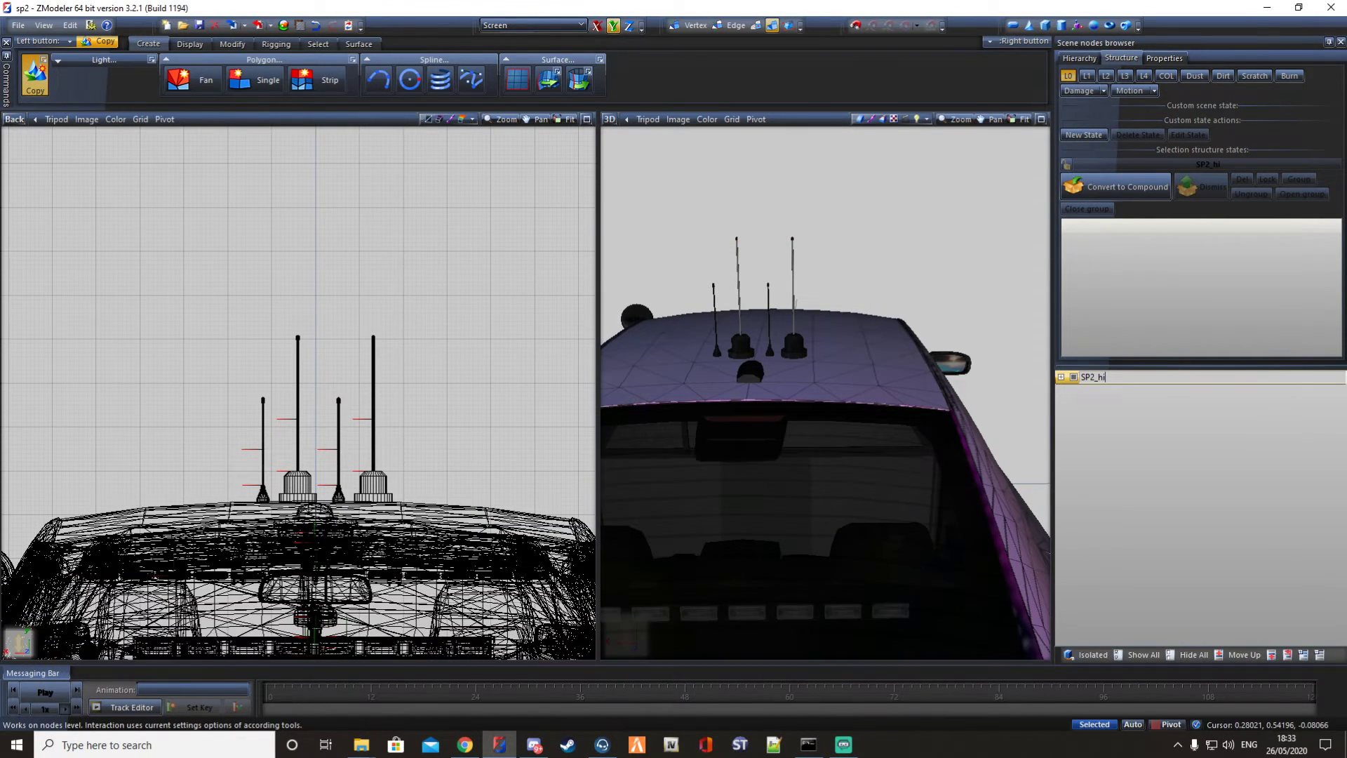
Rename the SP2_hi root node SP2 and export it over the existing SP2.yft.
{"action": "key", "text": "Return"}
{"action": "left_click", "coordinate": [258, 25]}
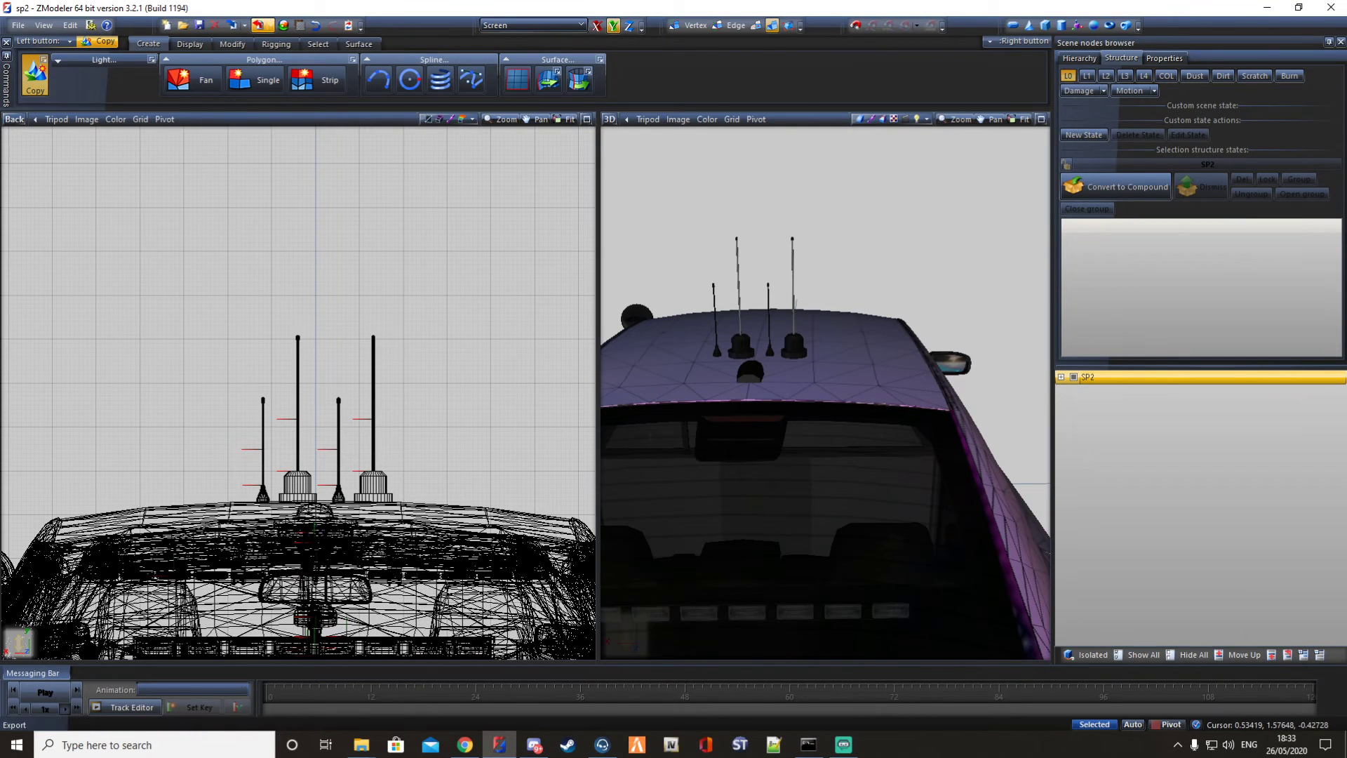
{"action": "left_click", "coordinate": [736, 390]}
{"action": "left_click", "coordinate": [708, 373]}
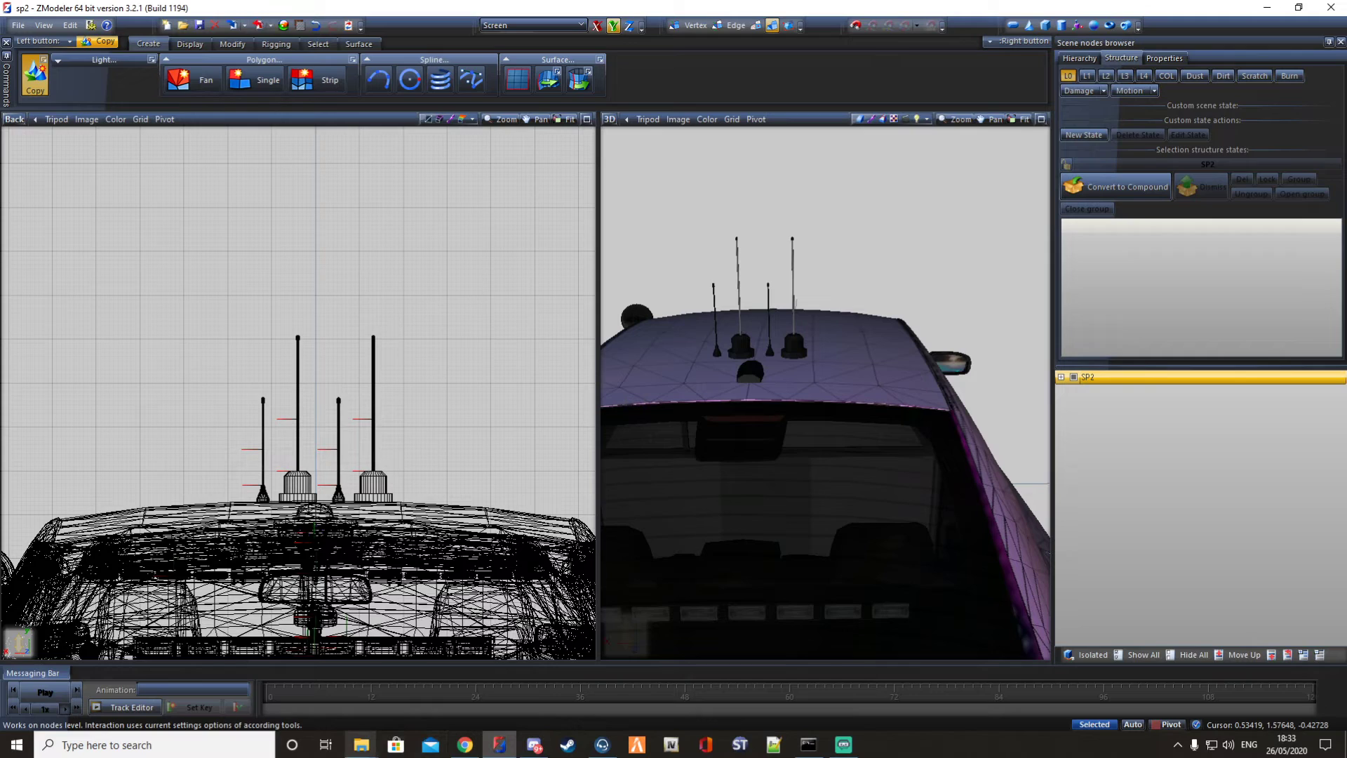
Switch to File Explorer and open the server-data folder inside FXServer.
{"action": "mouse_move", "coordinate": [362, 744]}
{"action": "left_click", "coordinate": [287, 688]}
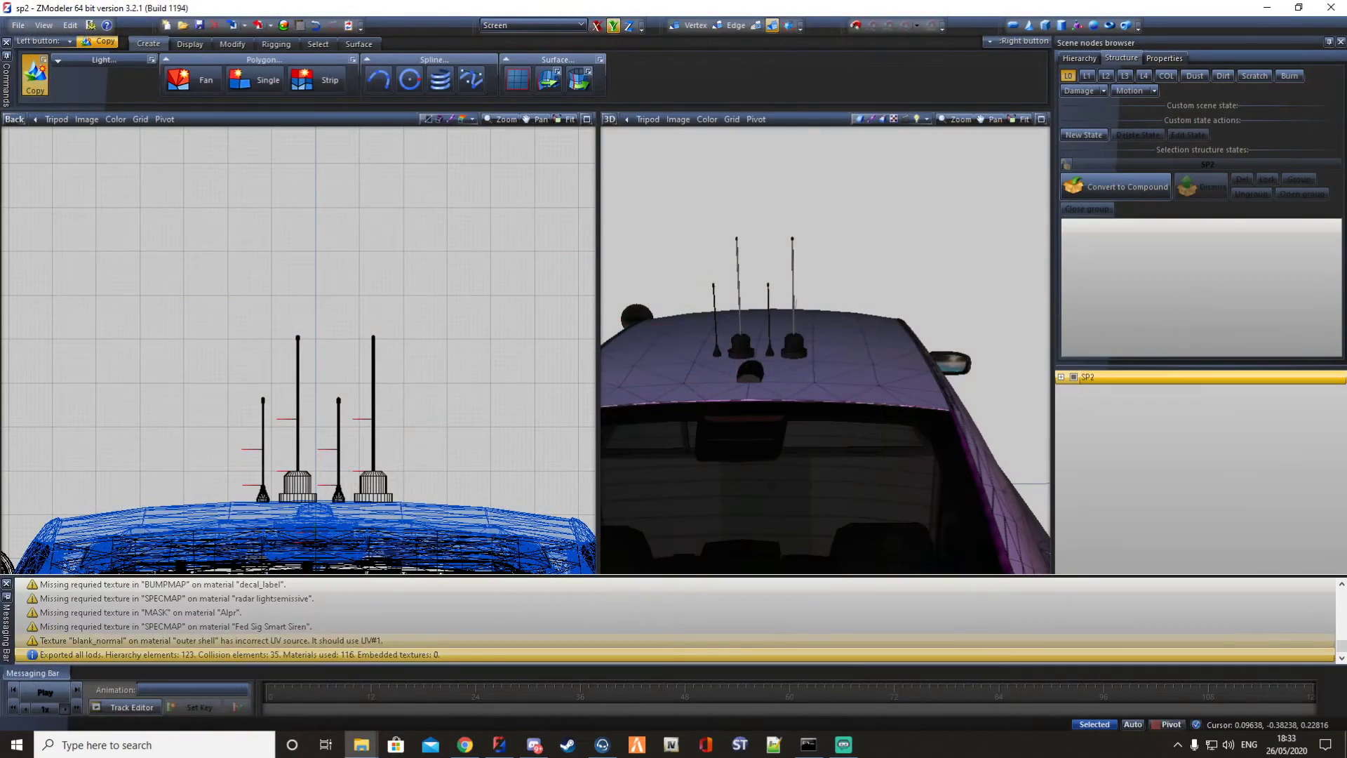
{"action": "left_click", "coordinate": [437, 681]}
{"action": "left_click_drag", "start_coordinate": [524, 156], "coordinate": [516, 209]}
{"action": "scroll", "coordinate": [325, 366], "scroll_direction": "up", "scroll_amount": 10}
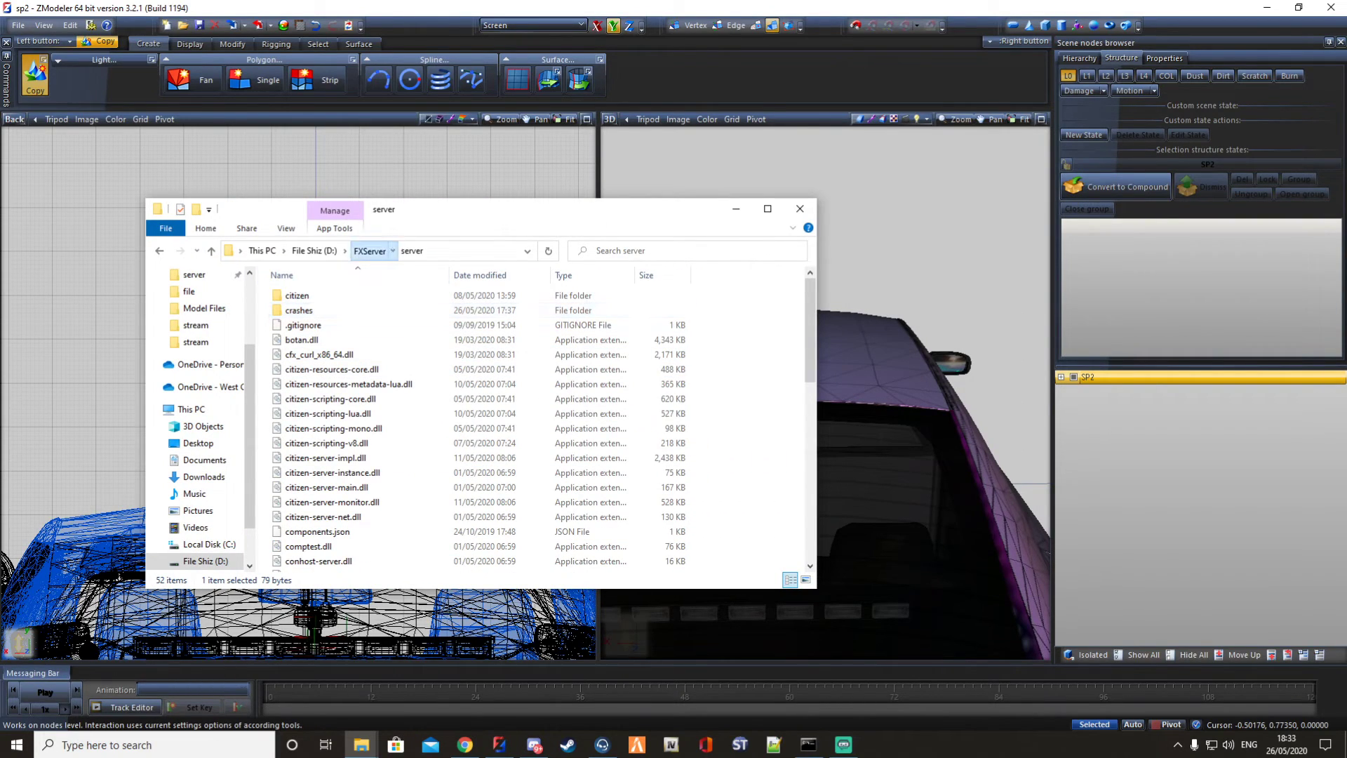
{"action": "left_click", "coordinate": [370, 251]}
{"action": "double_click", "coordinate": [301, 310]}
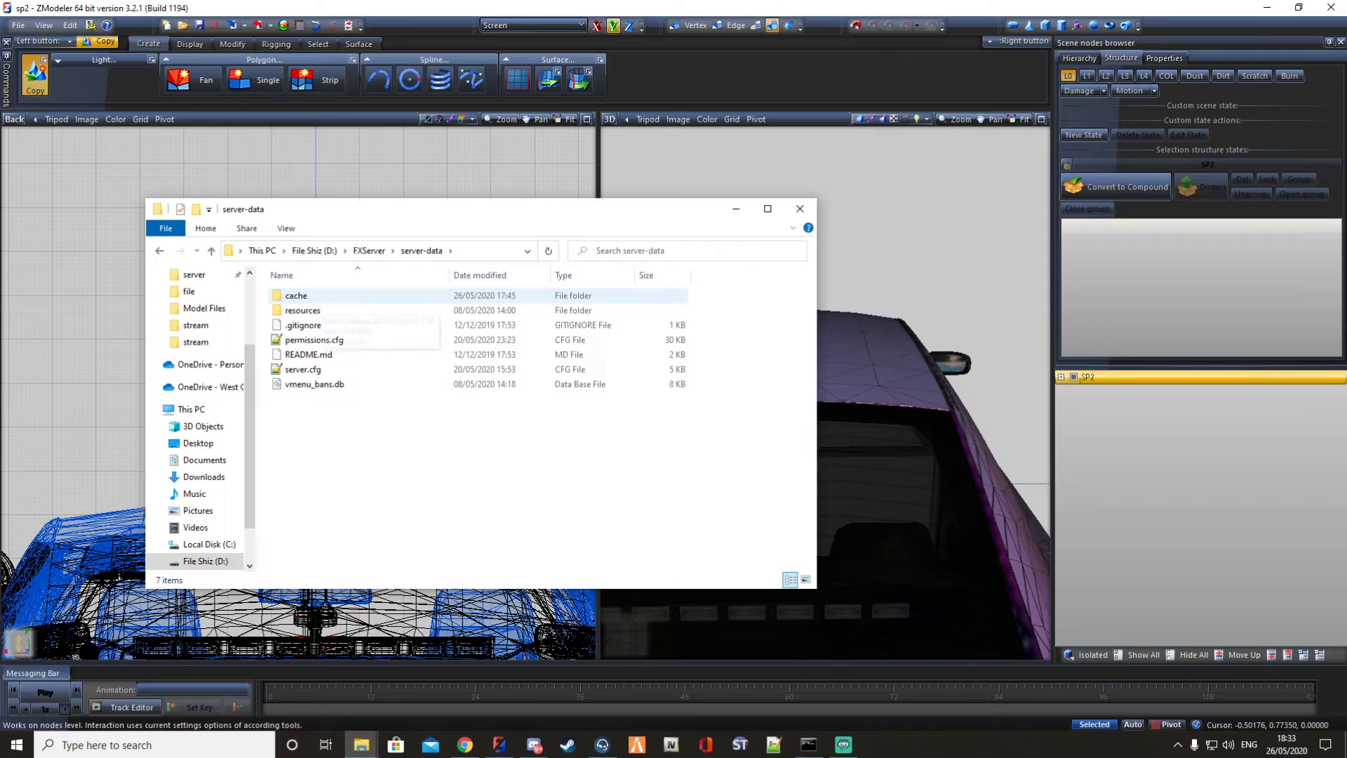
Stop the server running in the command window and delete the cache folder from server-data.
{"action": "left_click", "coordinate": [808, 745]}
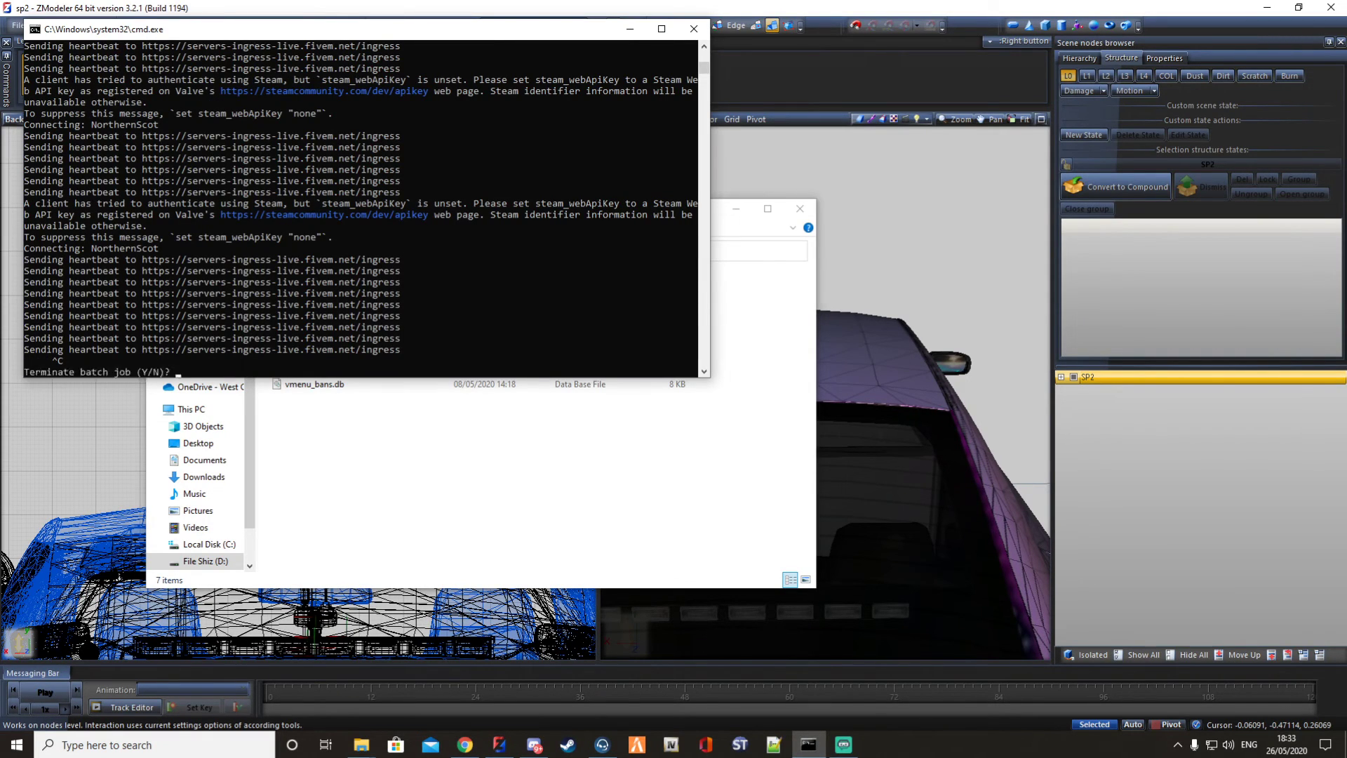
{"action": "key", "text": "ctrl+c"}
{"action": "left_click", "coordinate": [309, 295]}
{"action": "key", "text": "Delete"}
Open the iRP_SP2 stream folder under resources and [cars], and delete the old SP2.yft and SP2_hi.yft files.
{"action": "double_click", "coordinate": [309, 295]}
{"action": "double_click", "coordinate": [309, 296]}
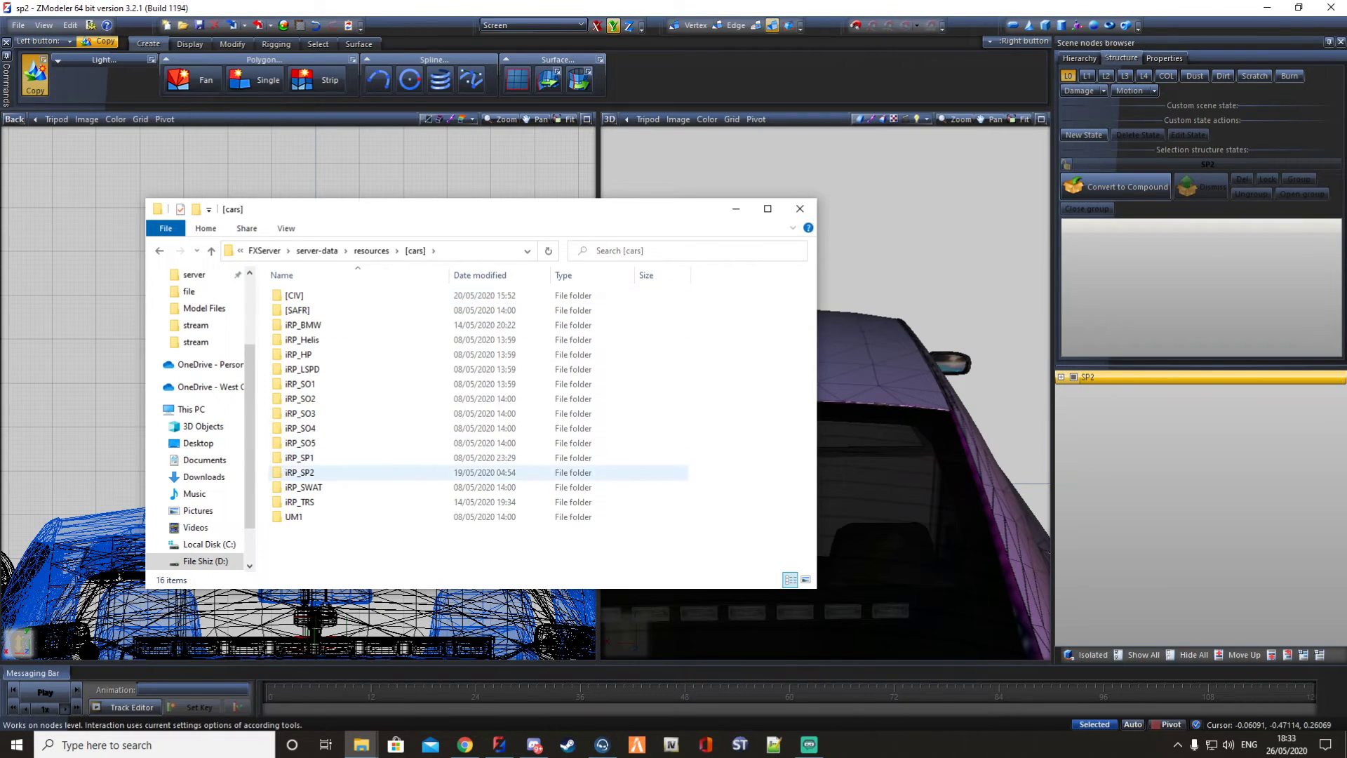
{"action": "double_click", "coordinate": [300, 472]}
{"action": "double_click", "coordinate": [298, 310]}
{"action": "left_click", "coordinate": [298, 295]}
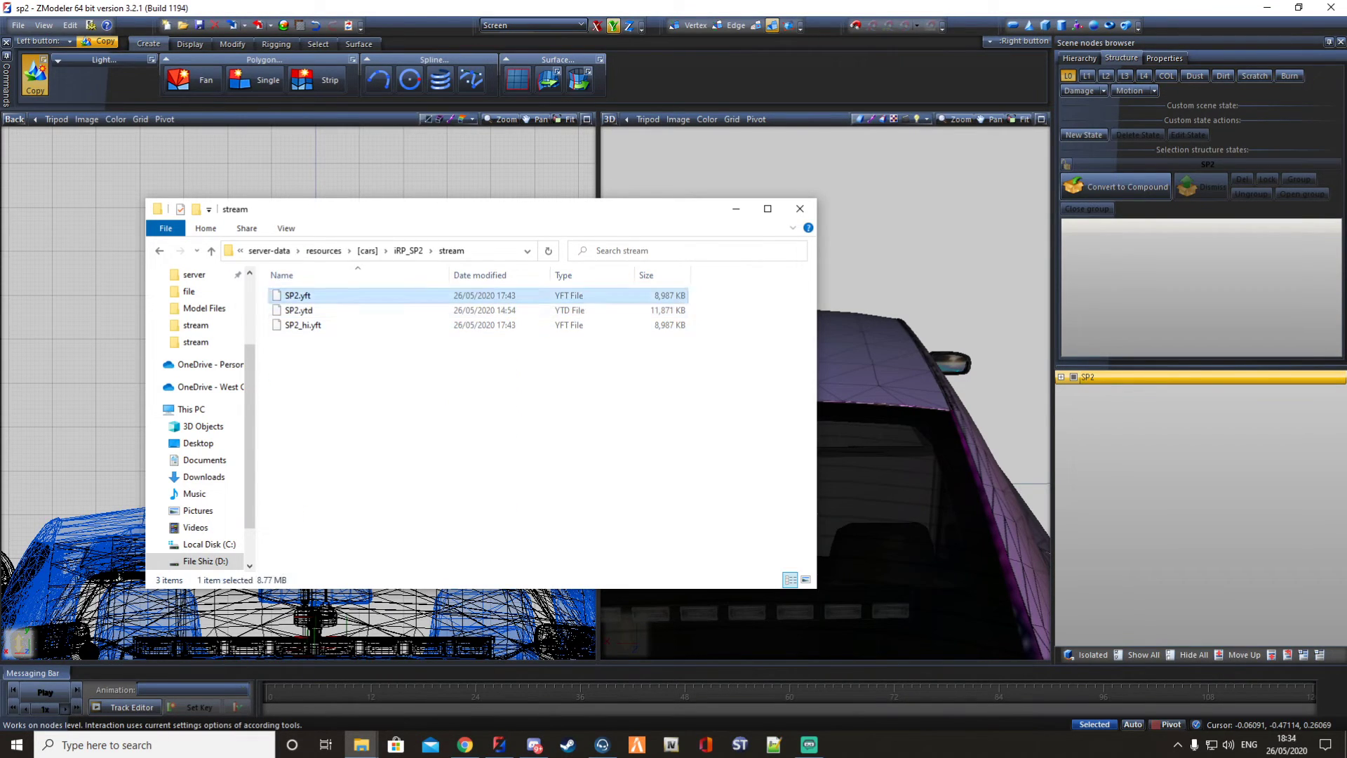
{"action": "left_click", "coordinate": [304, 324], "text": "ctrl"}
{"action": "key", "text": "Delete"}
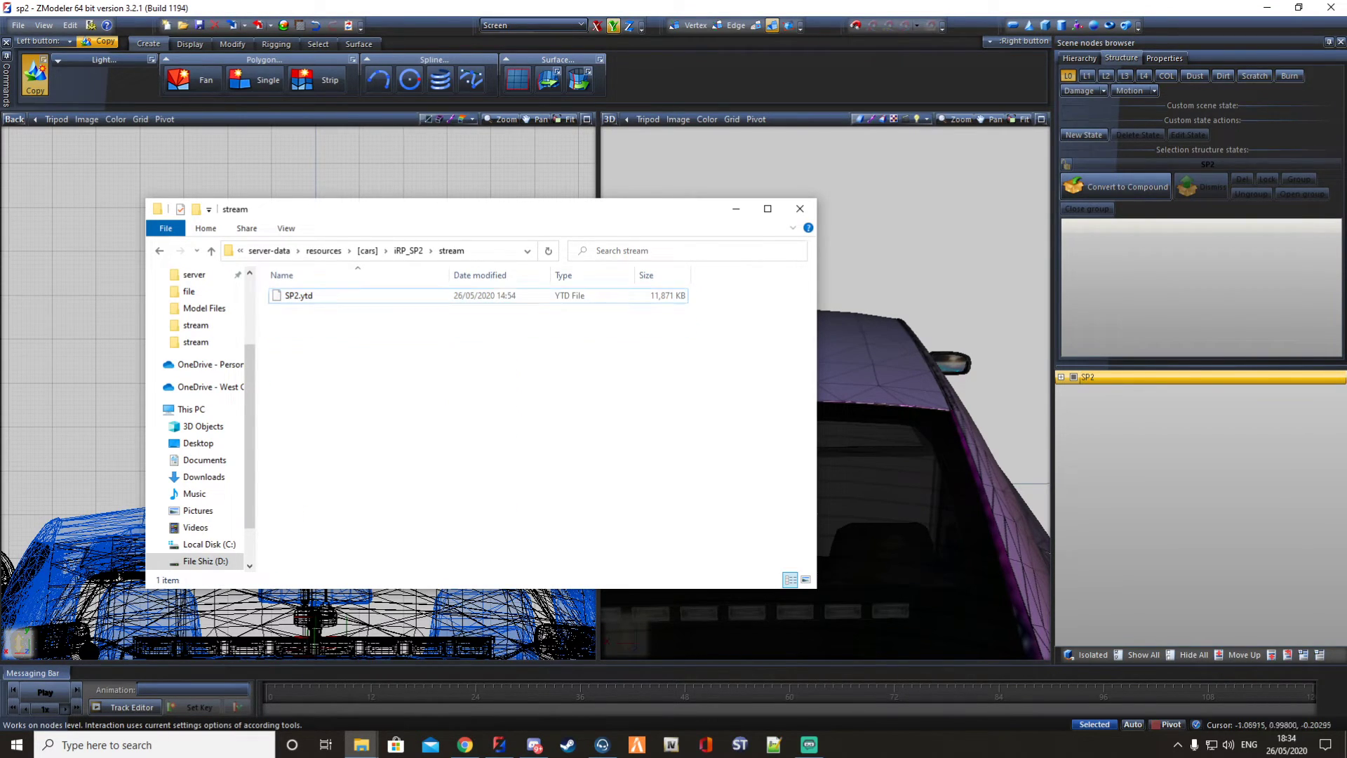
Bring the newly exported SP2 and SP2_hi model files into the iRP_SP2 stream folder and return to the [cars] folder.
{"action": "left_click_drag", "start_coordinate": [1346, 500], "coordinate": [411, 501]}
{"action": "key", "text": "alt+Left"}
{"action": "key", "text": "alt+Left"}
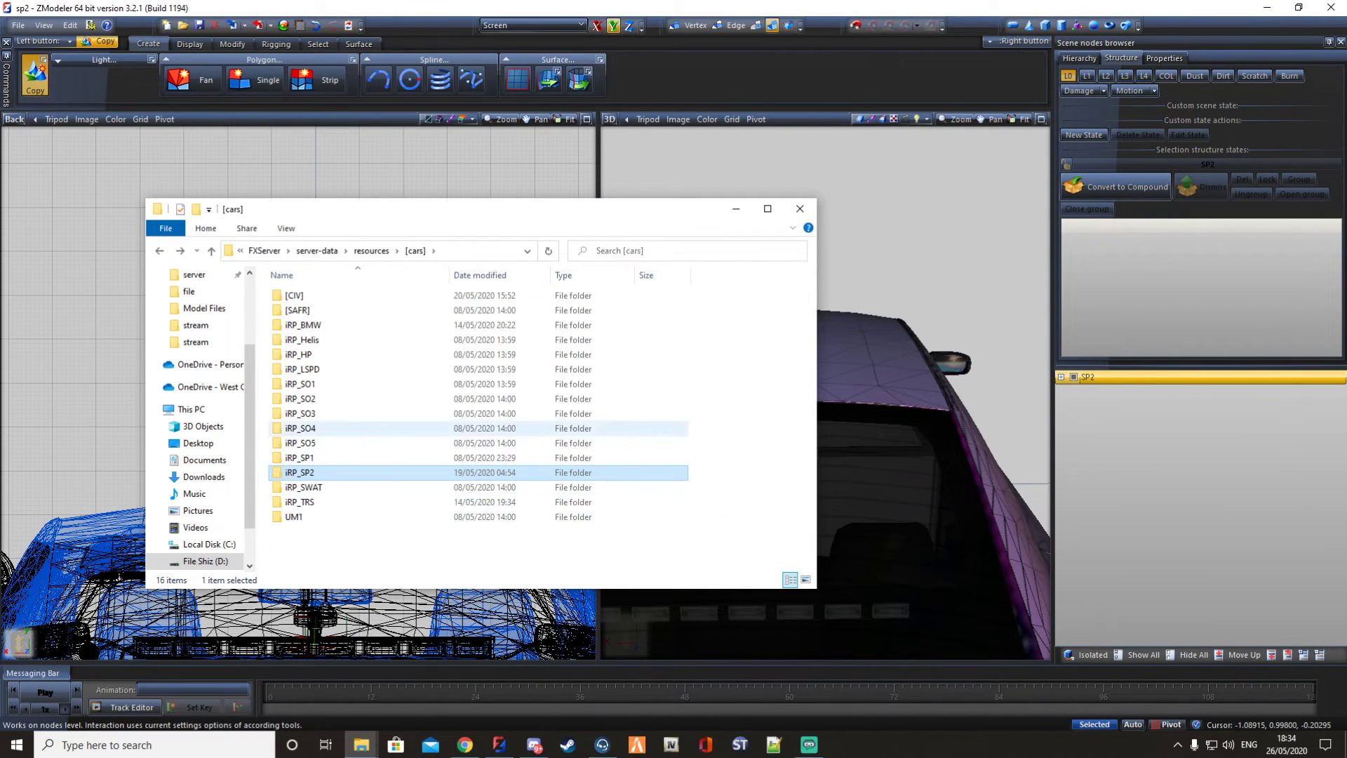
Run serverstarter.bat from FXServer's server folder and move the server's command window onto the other monitor.
{"action": "key", "text": "alt+Up"}
{"action": "key", "text": "alt+Up"}
{"action": "key", "text": "alt+Up"}
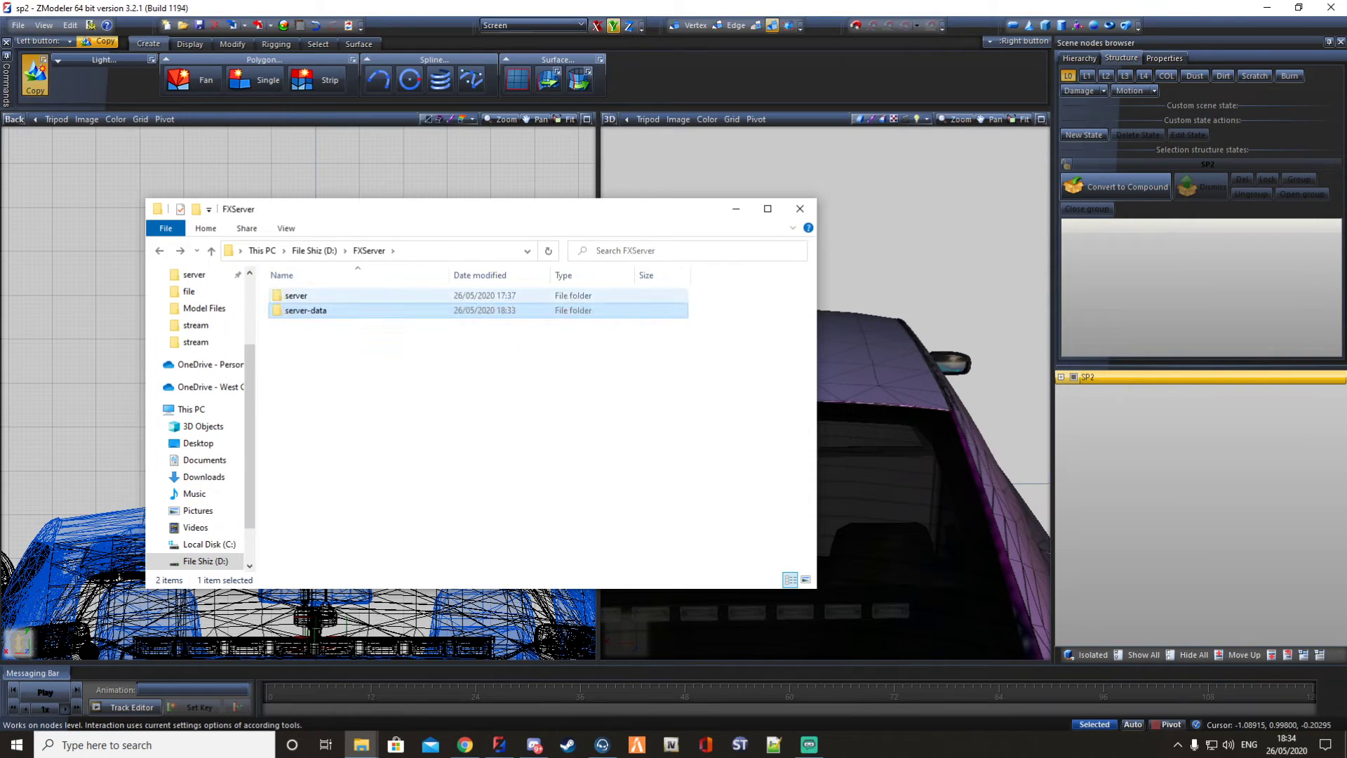
{"action": "double_click", "coordinate": [351, 295]}
{"action": "scroll", "coordinate": [378, 308], "scroll_direction": "down", "scroll_amount": 9}
{"action": "left_click", "coordinate": [344, 505]}
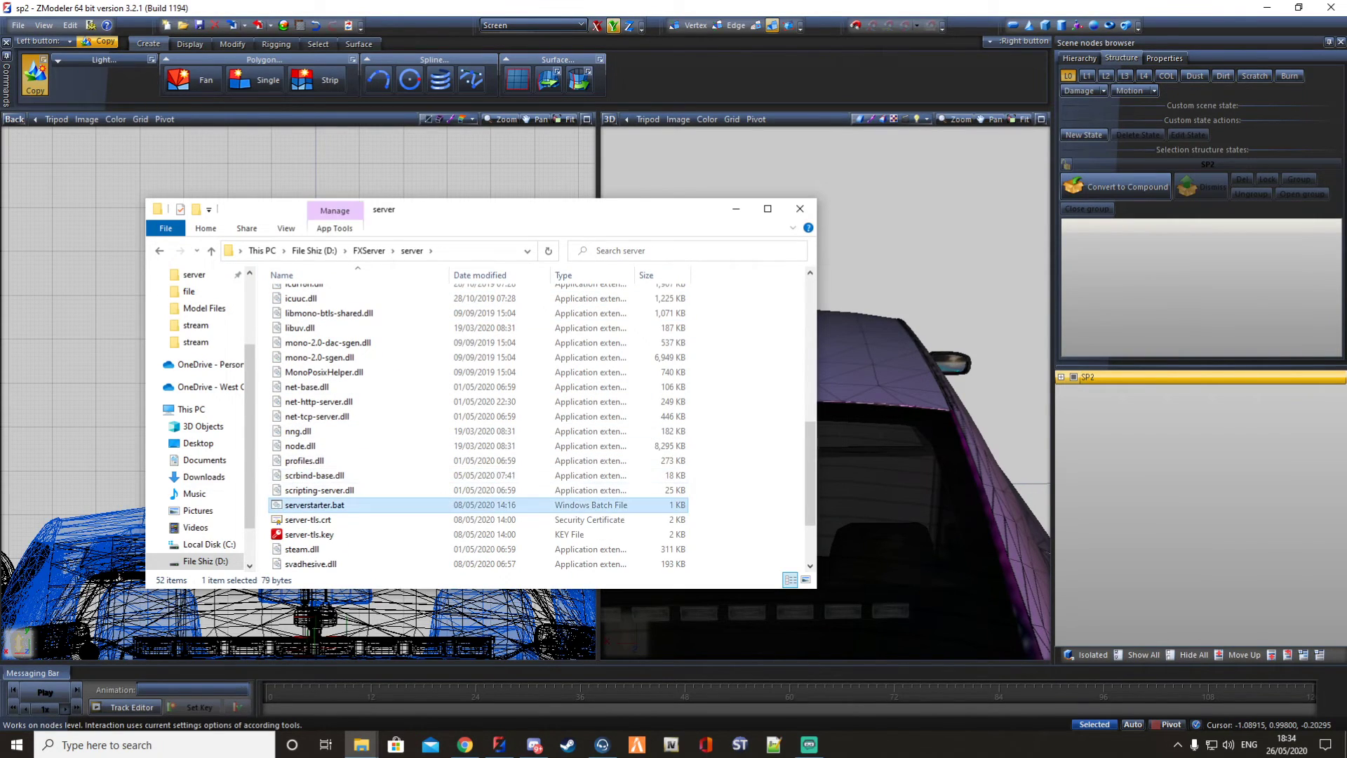
{"action": "double_click", "coordinate": [316, 506]}
{"action": "left_click_drag", "start_coordinate": [378, 103], "coordinate": [1346, 168]}
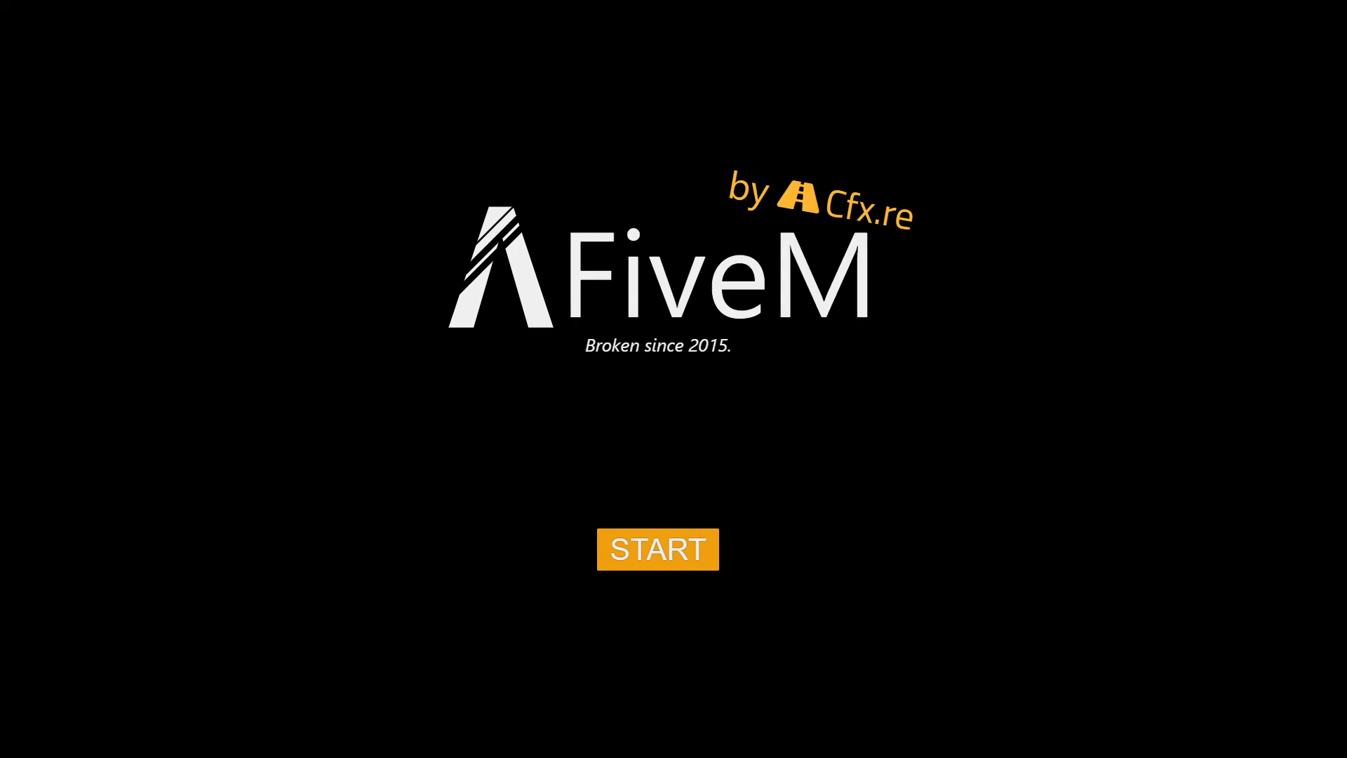
Switch to FiveM, start it and connect to the Localhost server.
{"action": "left_click", "coordinate": [659, 549]}
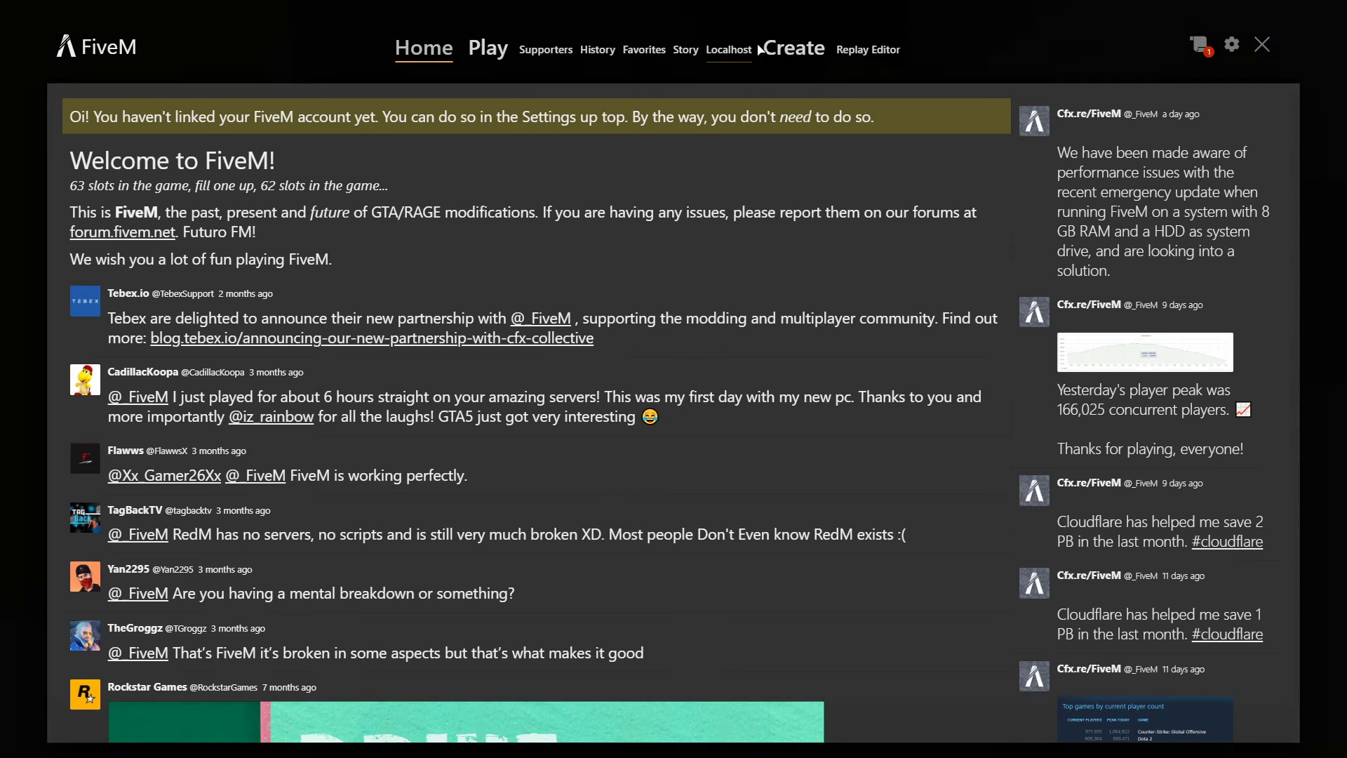
{"action": "left_click", "coordinate": [755, 46]}
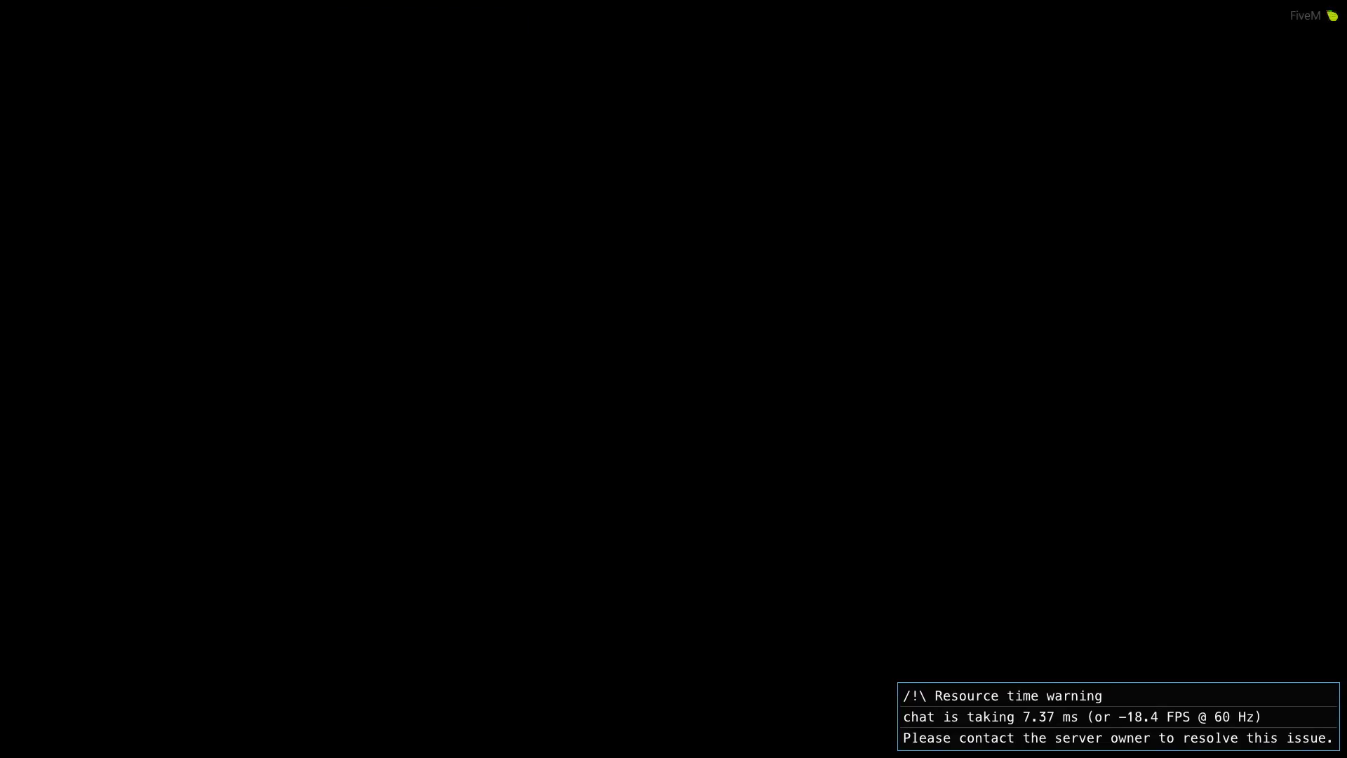
Fly the character in NoClip mode over the Fort Zancudo airfield, land on the tarmac and turn NoClip off.
{"action": "key", "text": "w"}
{"action": "key", "text": "F3"}
{"action": "key", "text": "q"}
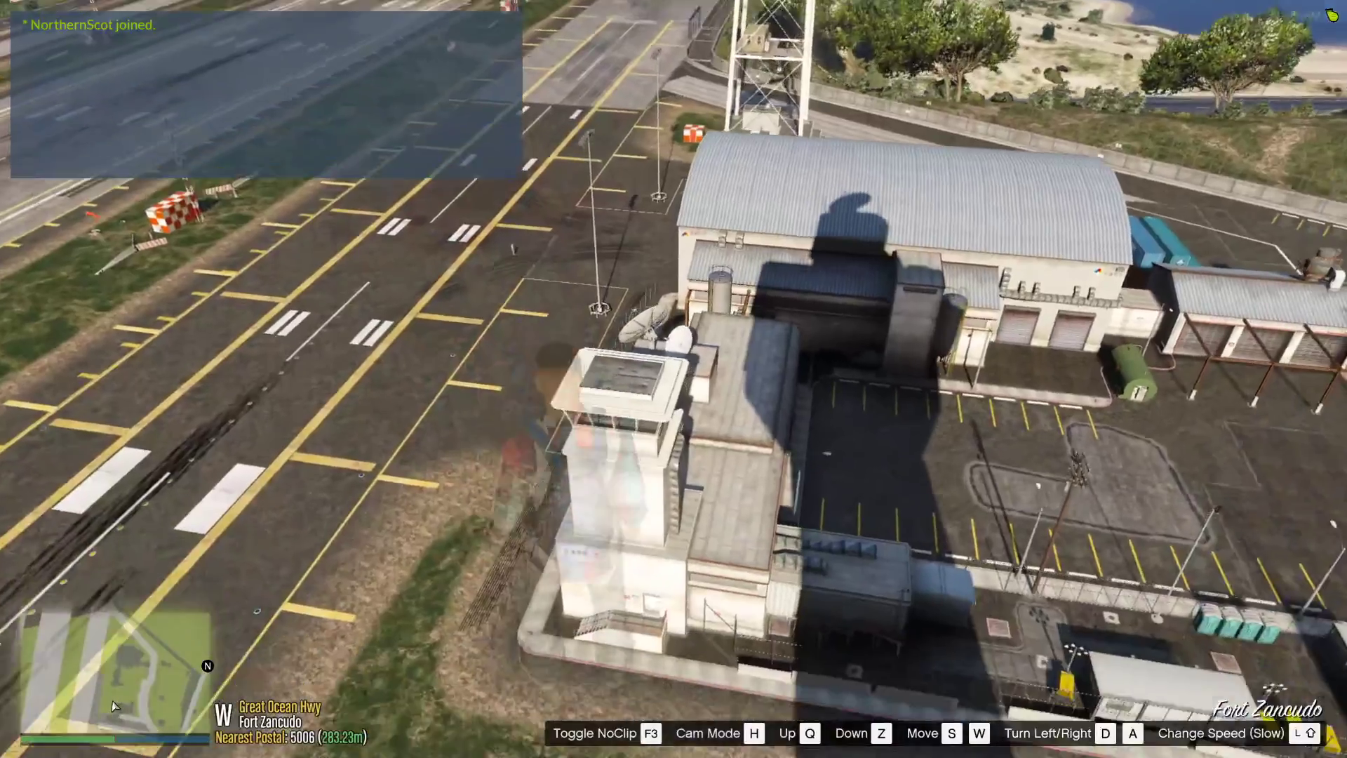
{"action": "key", "text": "z"}
{"action": "key", "text": "F3"}
Spawn the police car by its model name with the Vehicle Spawner.
{"action": "key", "text": "m"}
{"action": "key", "text": "Down"}
{"action": "key", "text": "Down"}
{"action": "key", "text": "Down"}
{"action": "key", "text": "Return"}
{"action": "key", "text": "Down"}
{"action": "key", "text": "Return"}
{"action": "key", "text": "Return"}
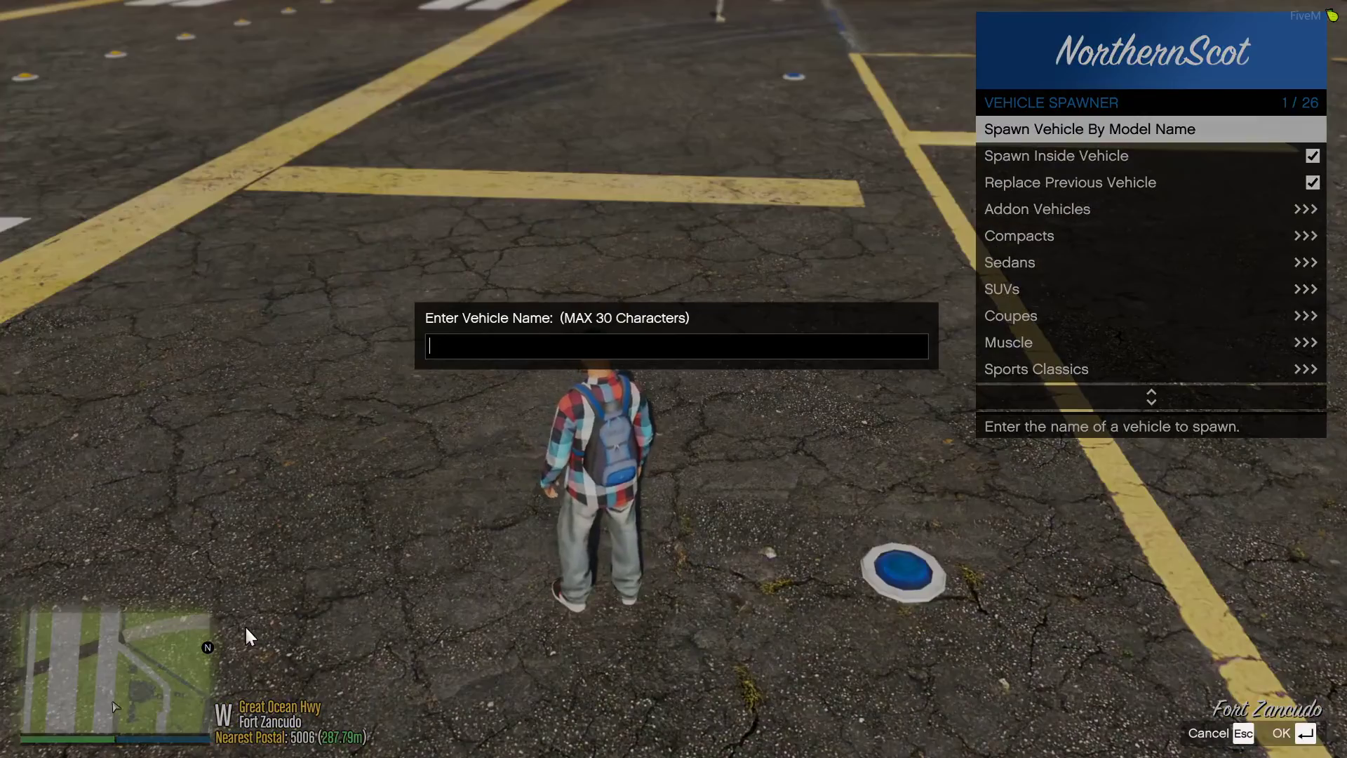
{"action": "key", "text": "Return"}
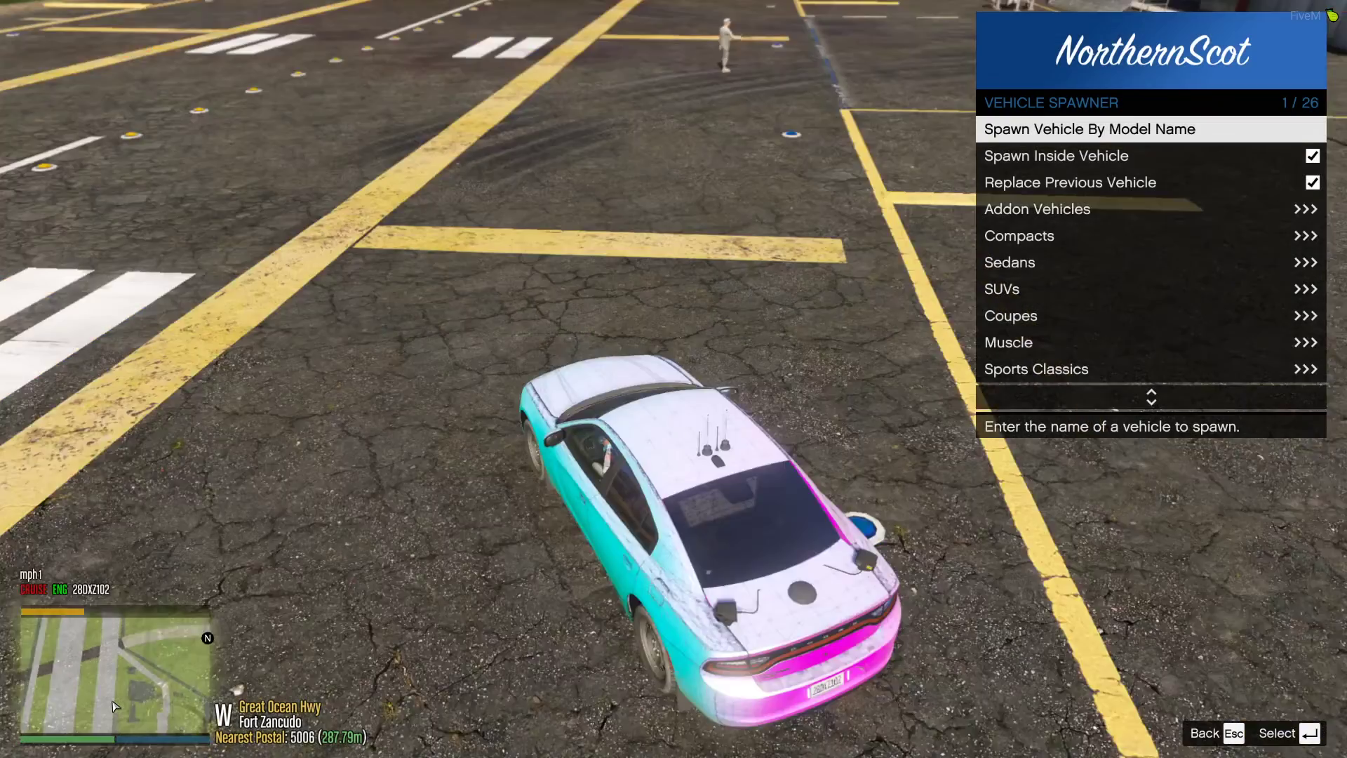